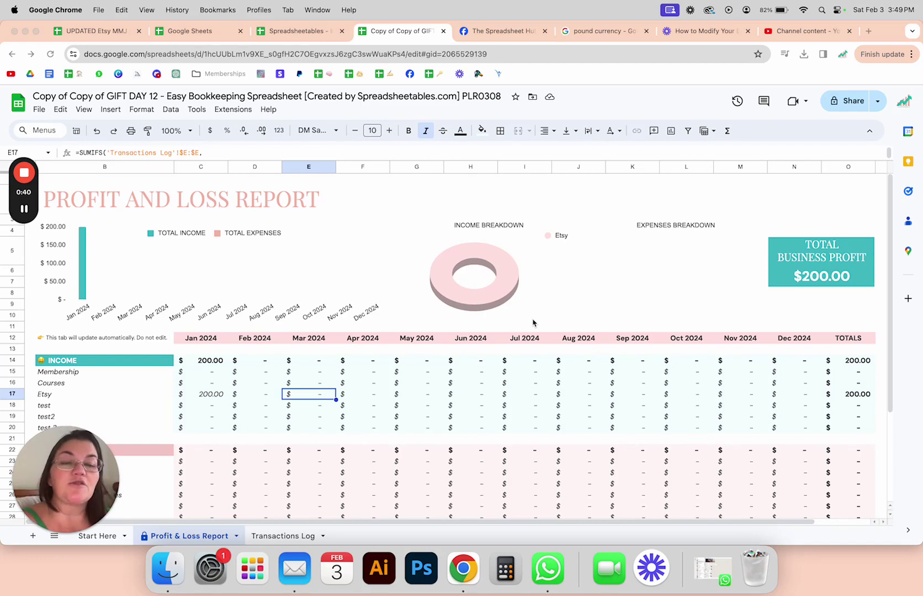
mouse_move(24, 208)
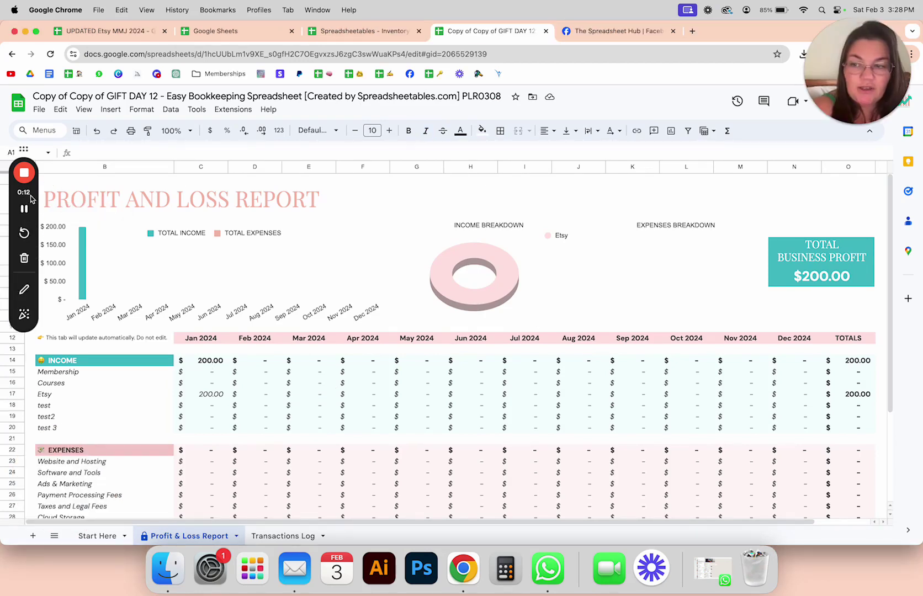
left_click_drag(35, 186, 596, 97)
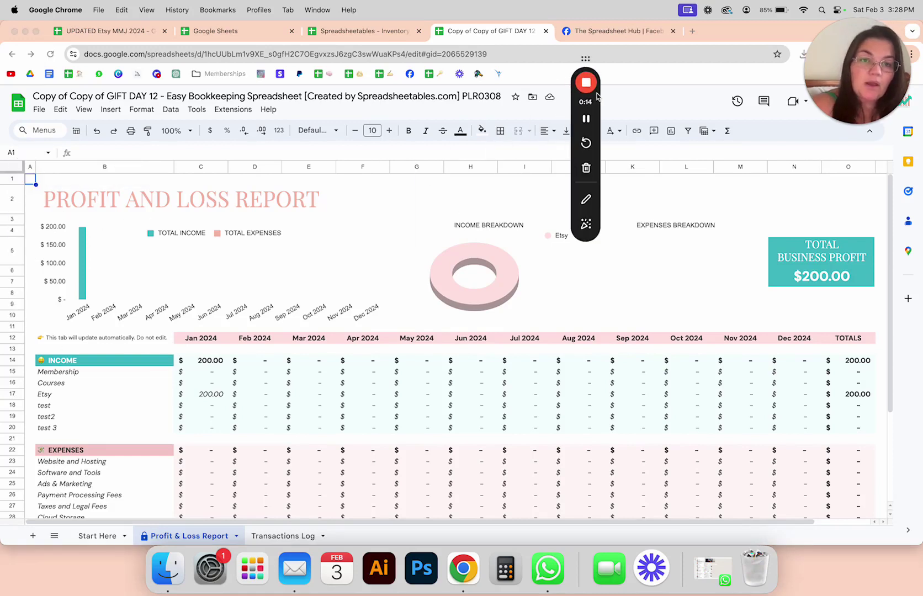
left_click(39, 110)
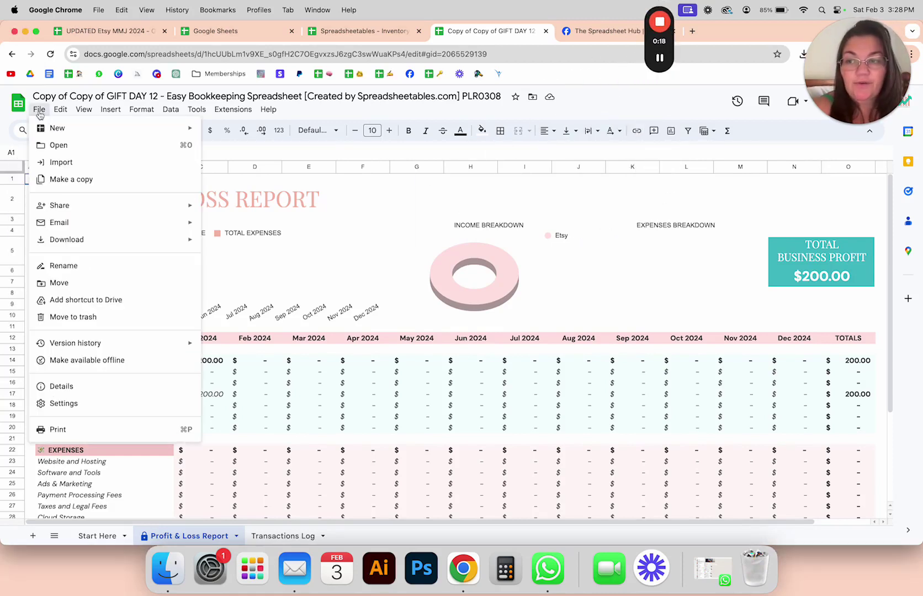
left_click(104, 403)
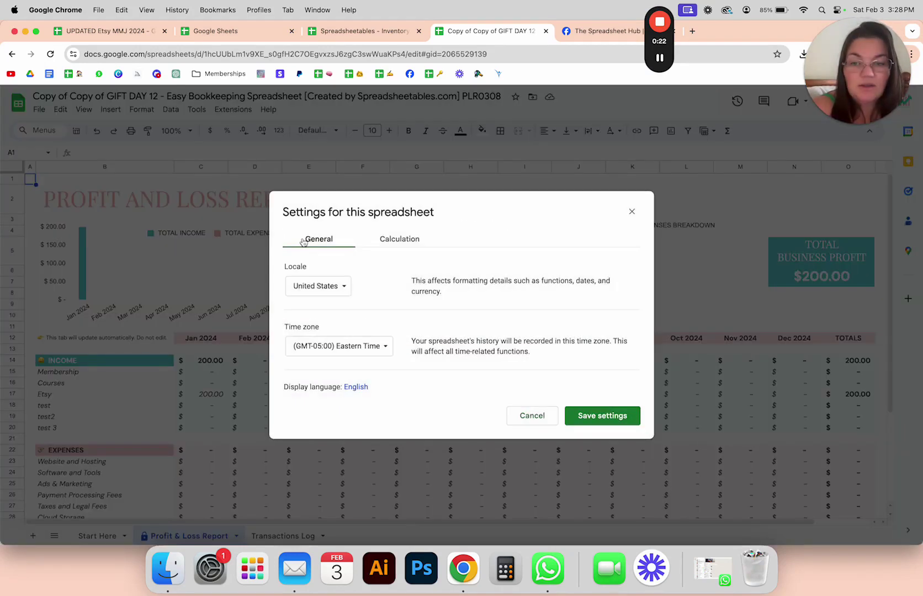
left_click(326, 285)
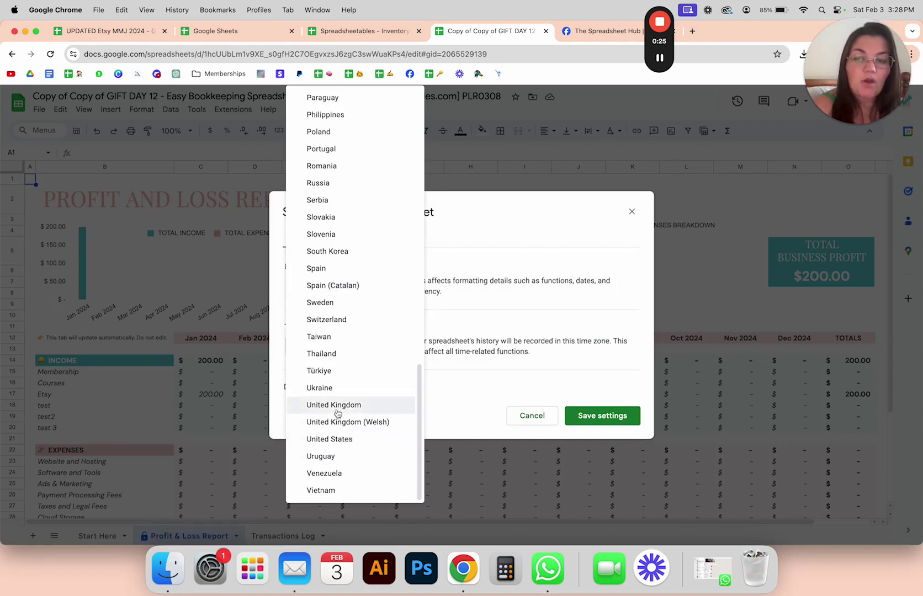
left_click(532, 416)
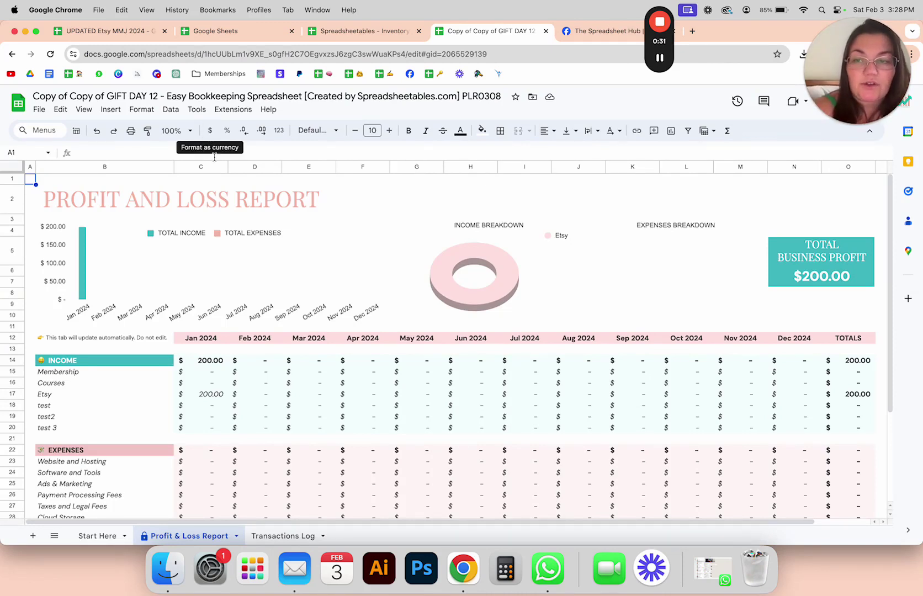
Change the spreadsheet's locale to United Kingdom, then save and reload it
left_click(39, 110)
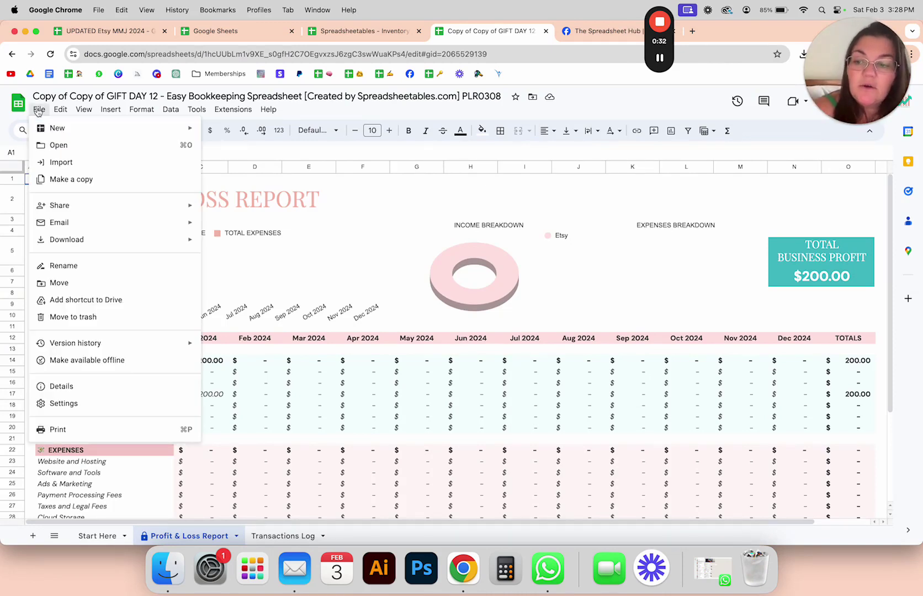
left_click(118, 402)
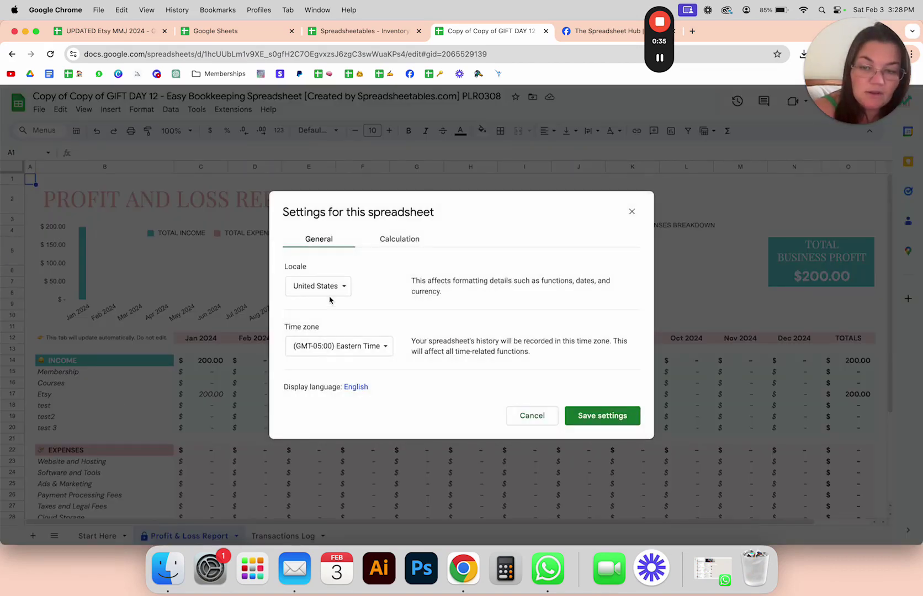
left_click(328, 295)
left_click(350, 405)
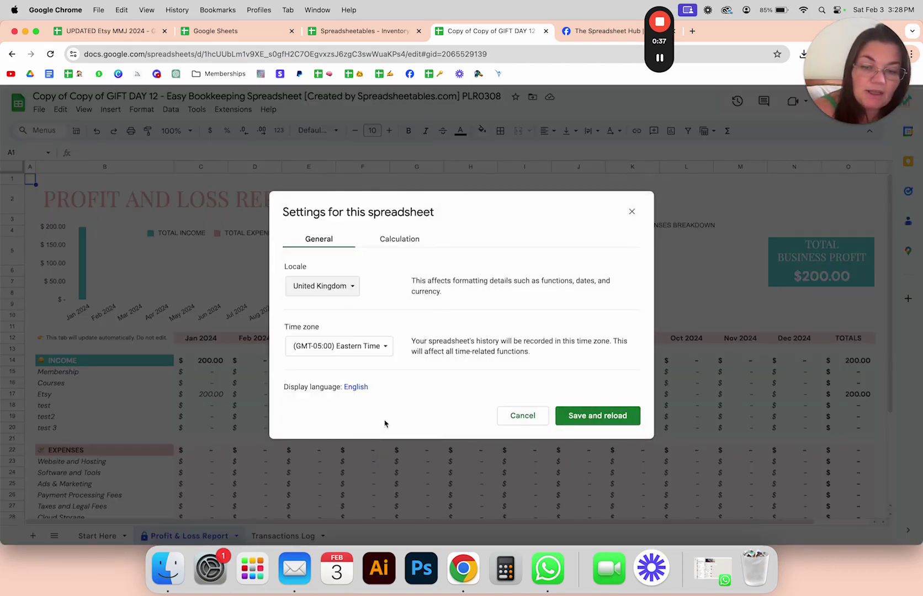
left_click(584, 415)
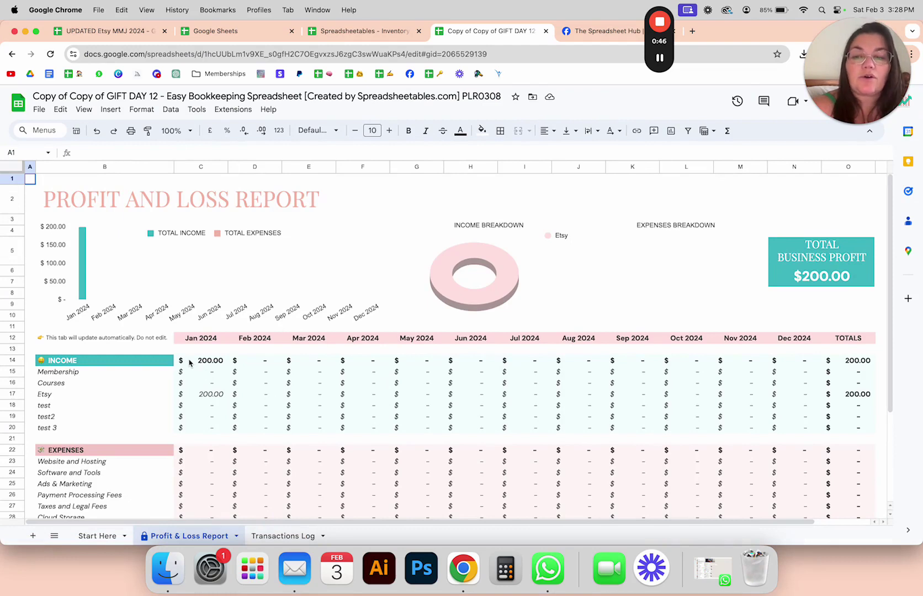
Apply the pound Accounting number format to the income rows C14:O20 of the Profit & Loss Report
left_click_drag(190, 362, 859, 430)
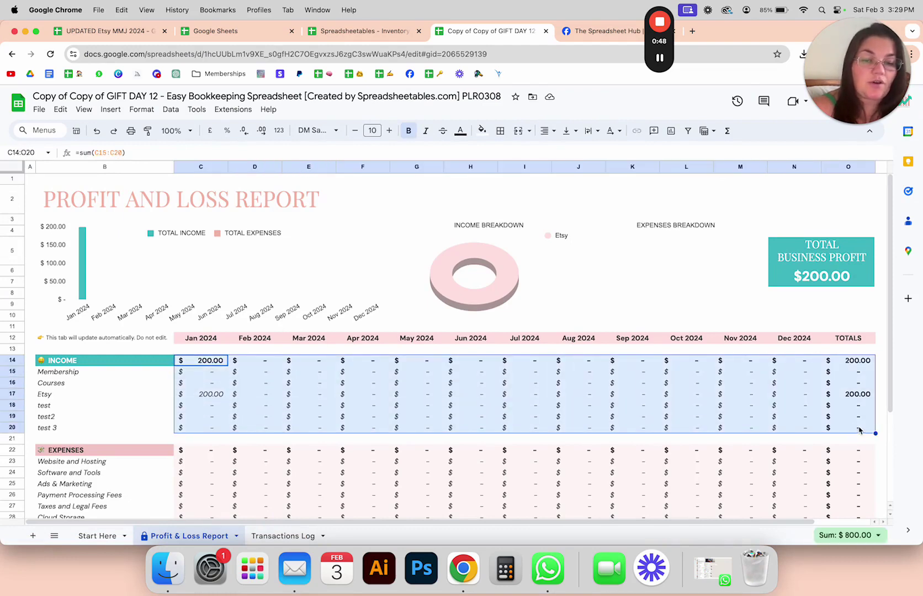
left_click(141, 109)
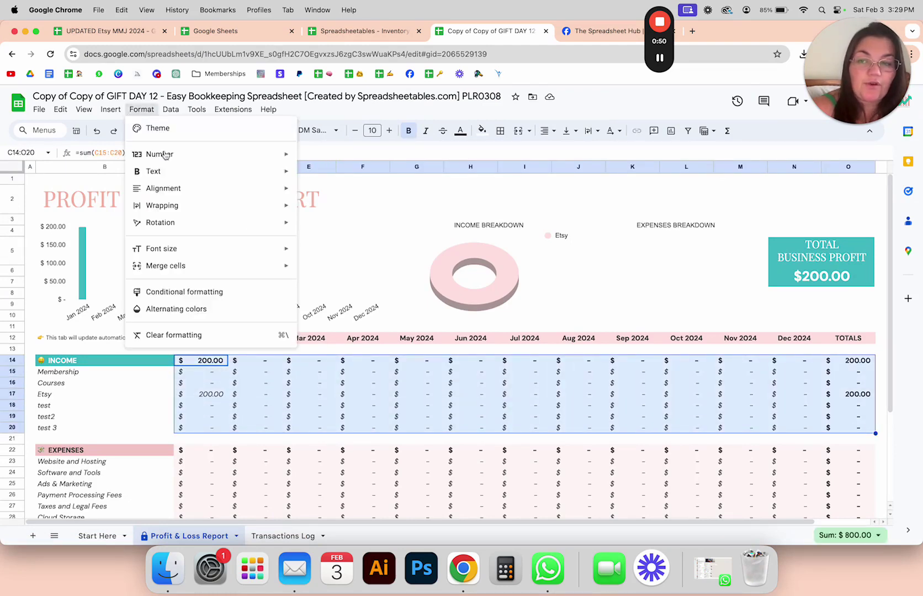
mouse_move(170, 160)
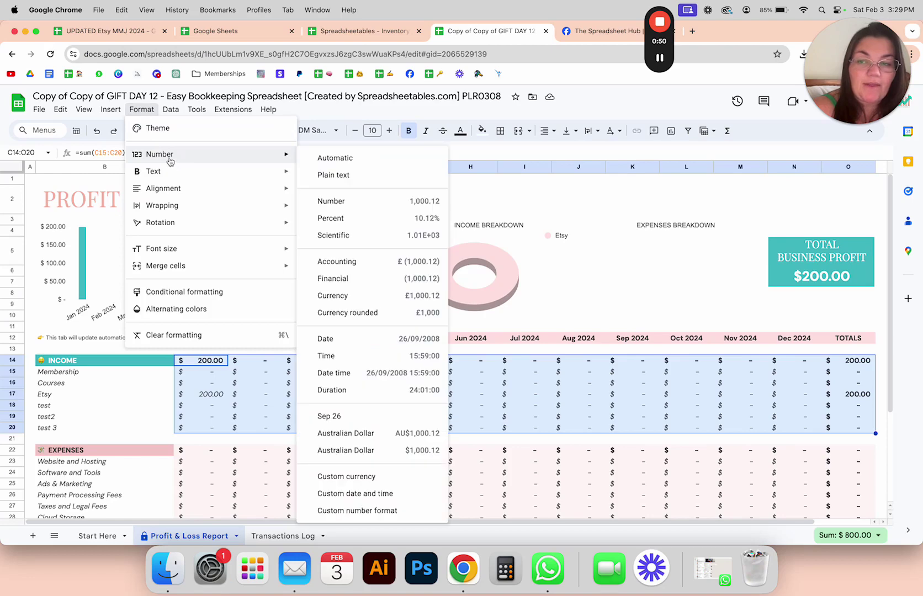
left_click(376, 269)
left_click(580, 367)
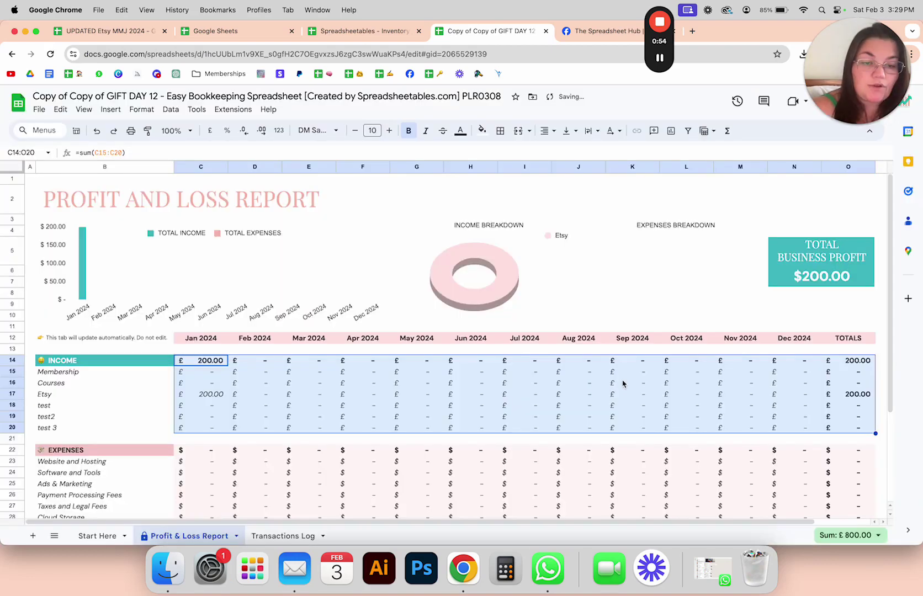
left_click(558, 405)
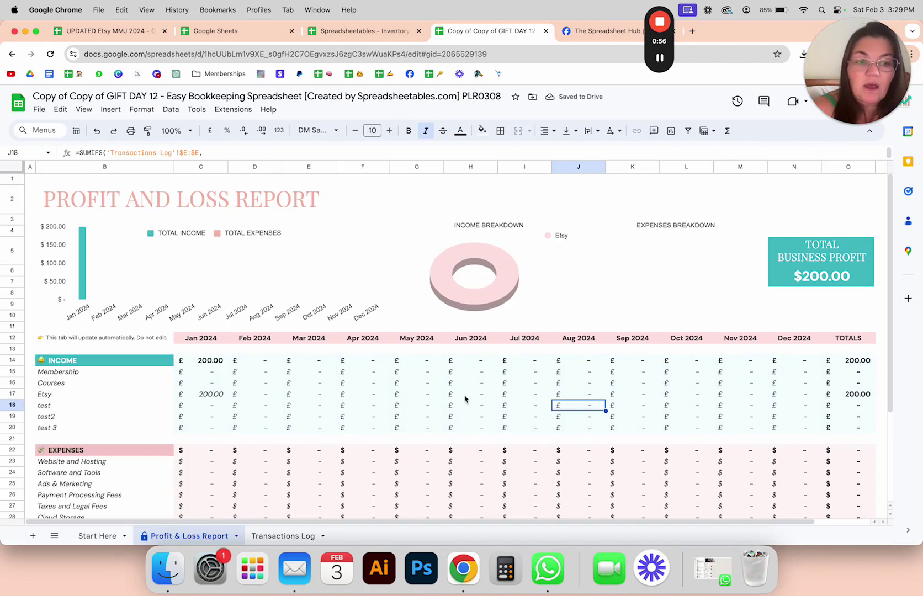
left_click(225, 336)
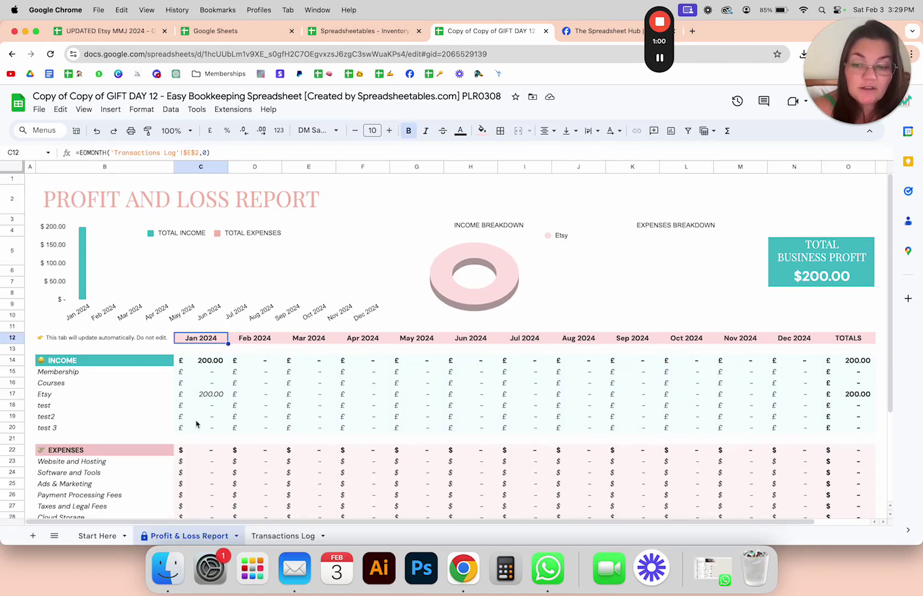
Enter the month-first date 1/20/24 in cell A9 of the Transactions Log sheet
left_click(282, 536)
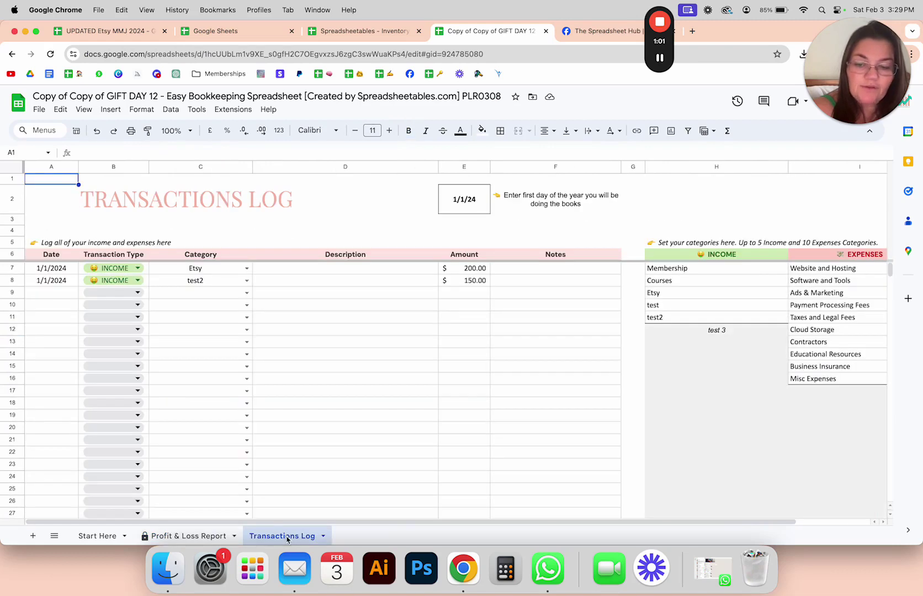
left_click(52, 271)
left_click(53, 281)
left_click(57, 292)
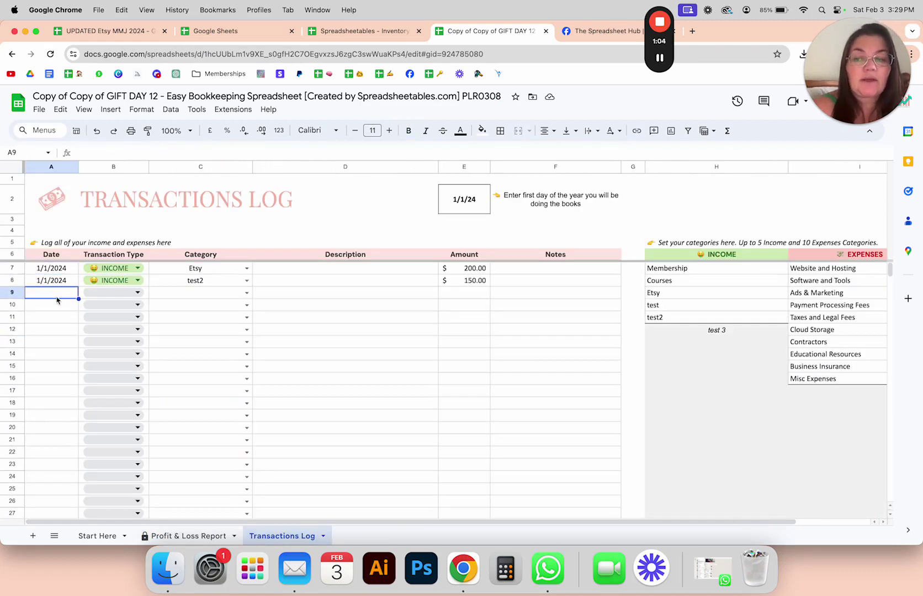
type("1/20/24")
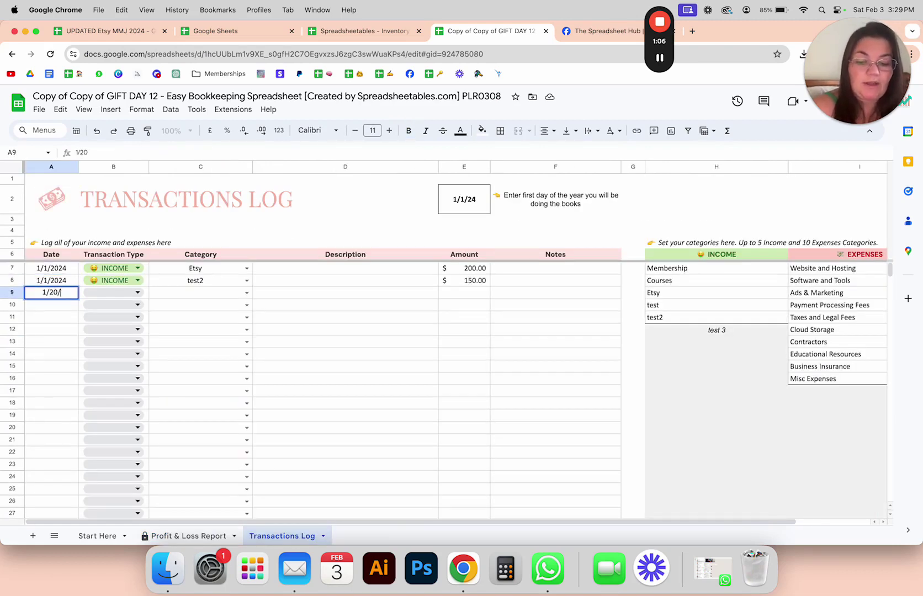
key("Return")
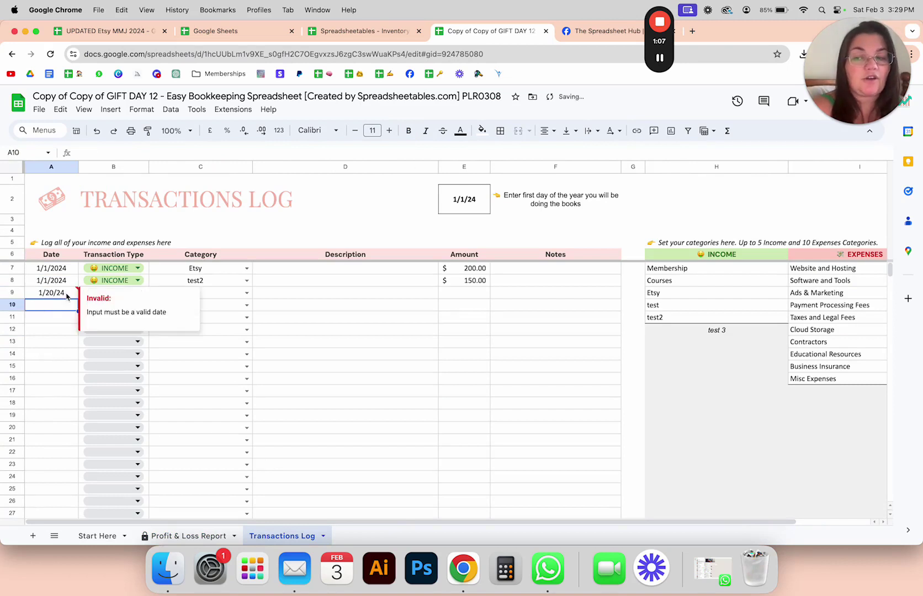
mouse_move(76, 300)
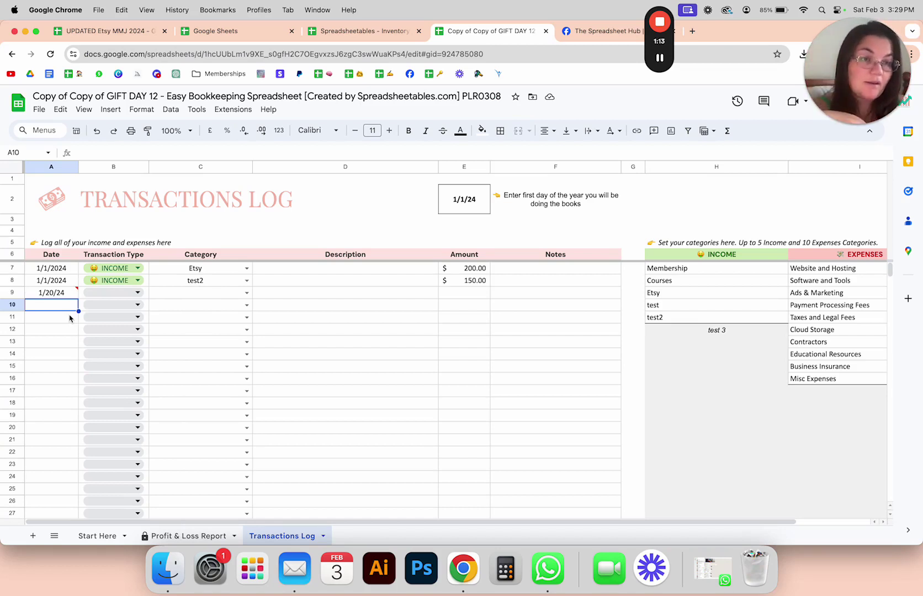
Replace the date in cell A9 with the day-first form 20/1/24
left_click(53, 299)
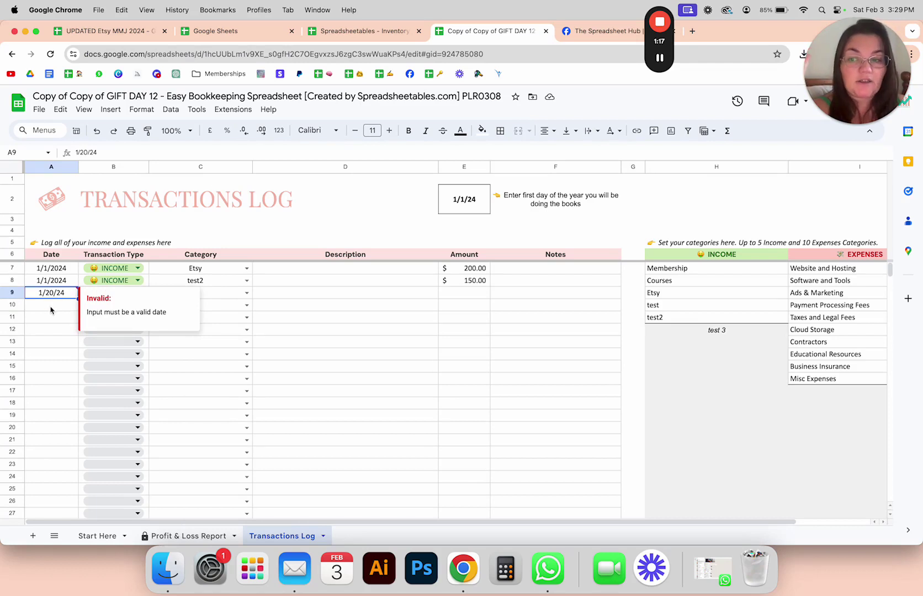
left_click(50, 310)
left_click(51, 292)
type("20")
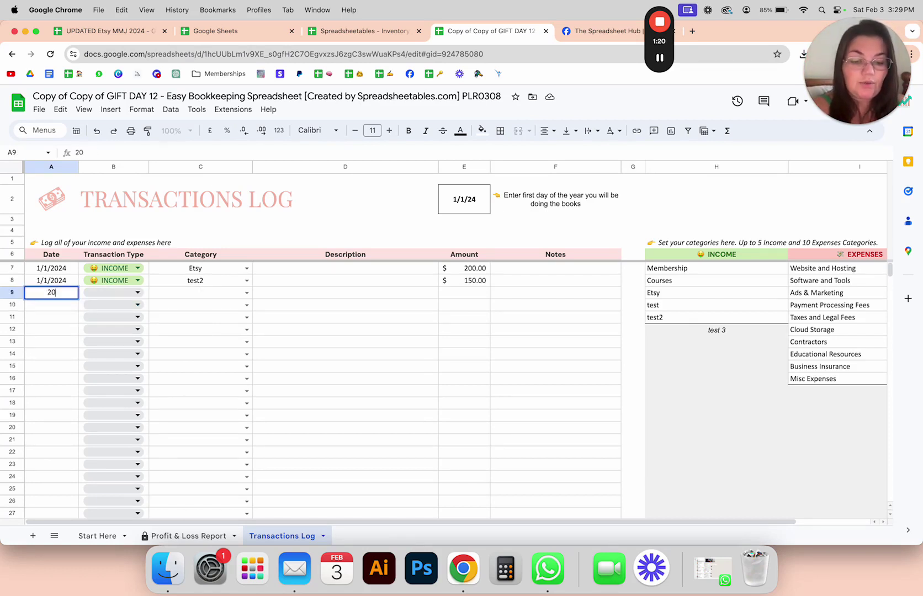
type("/1/24")
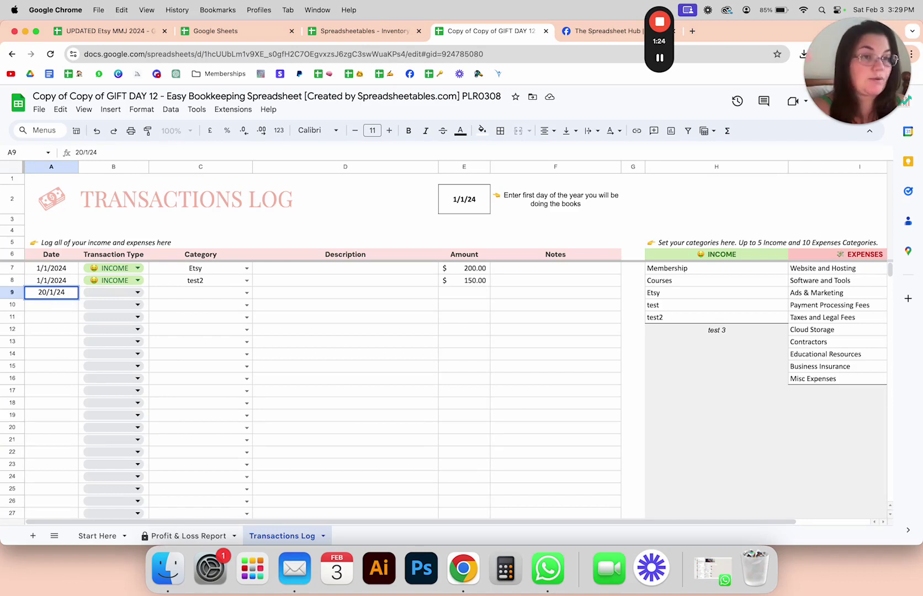
key("Return")
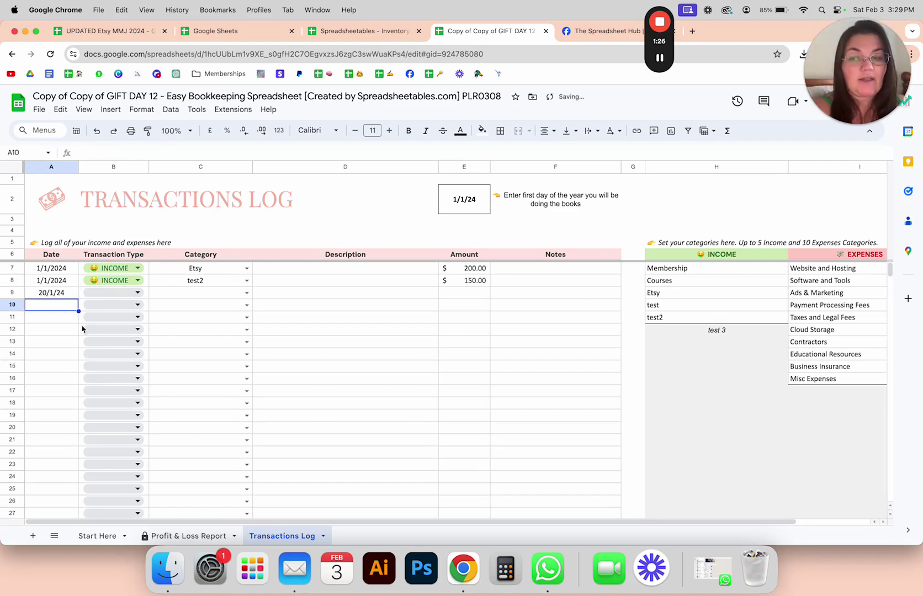
left_click(55, 296)
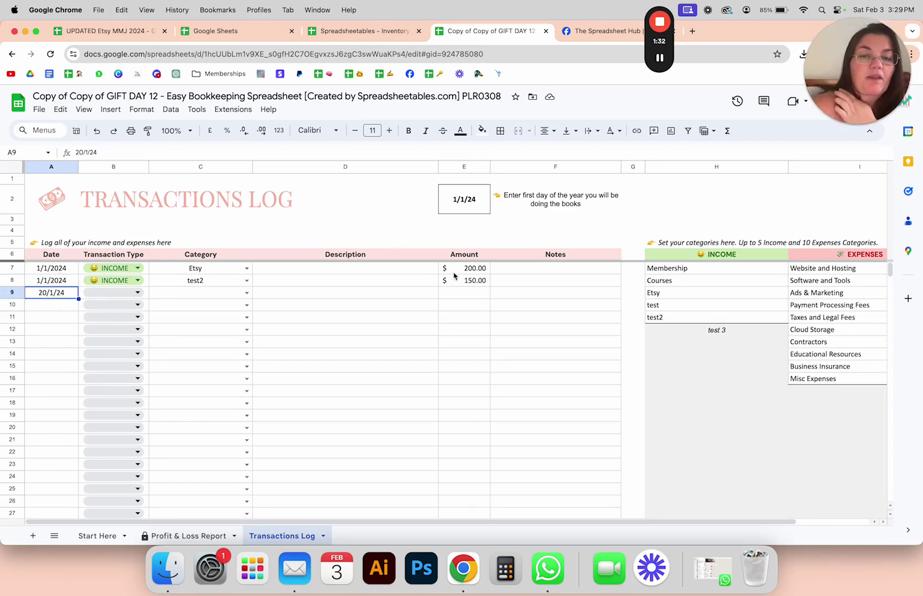
Apply the pound Accounting number format to the Amount cells E7:E82 in the Transactions Log
left_click_drag(464, 269, 470, 593)
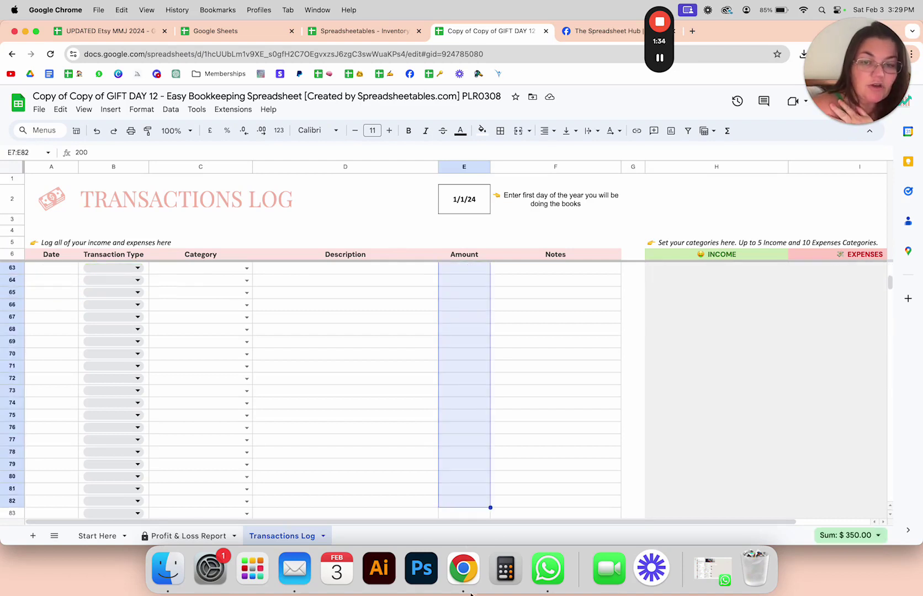
left_click(141, 110)
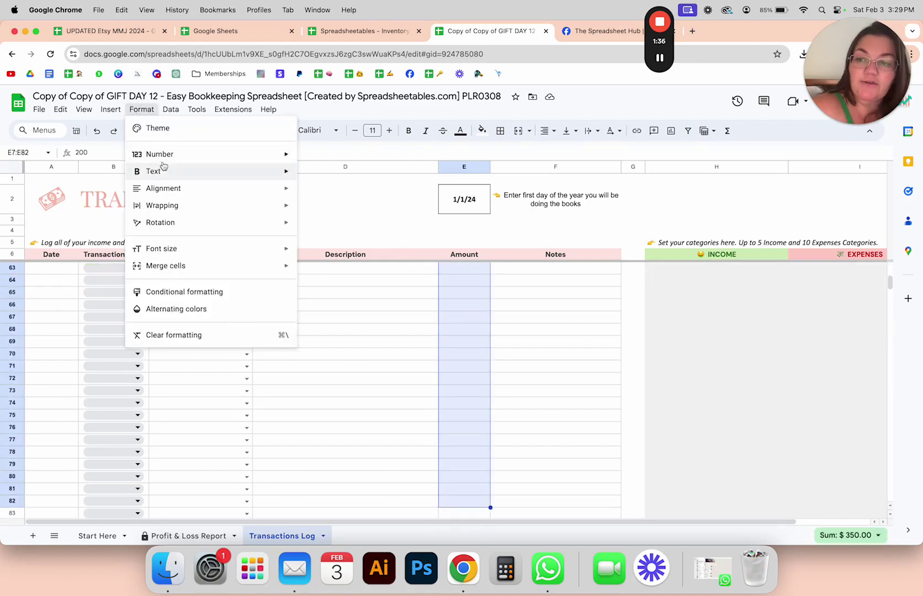
mouse_move(164, 153)
left_click(379, 265)
left_click(462, 259)
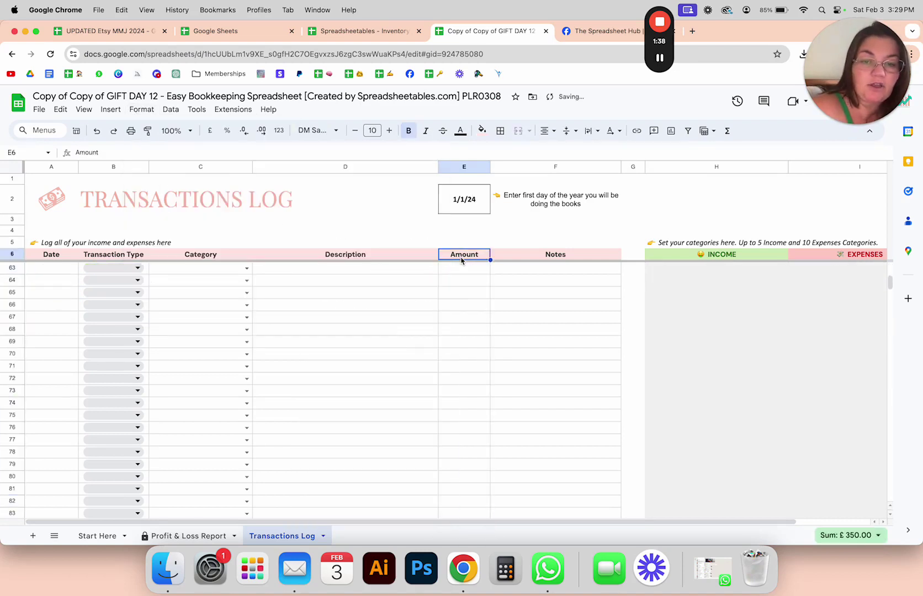
key("Down")
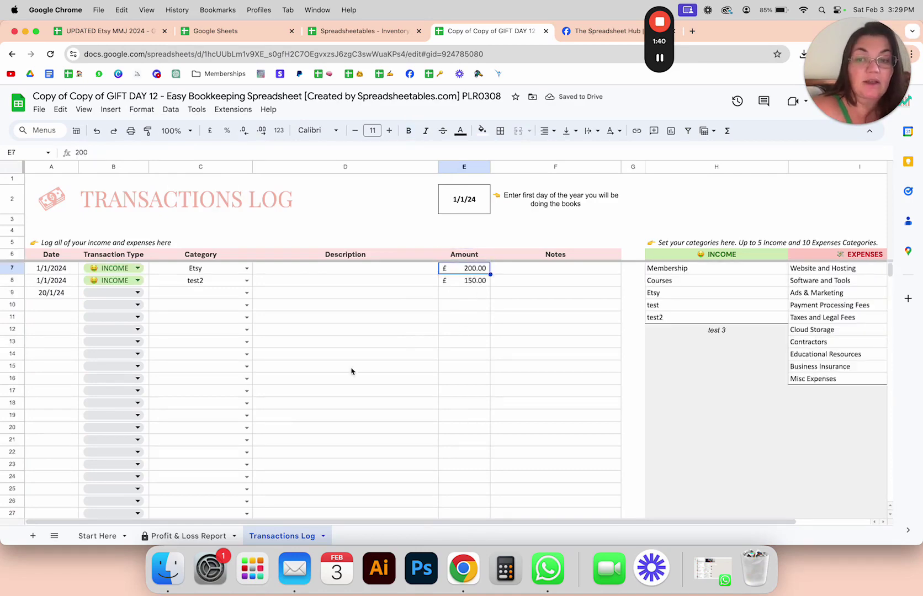
Return to the Profit & Loss Report and undo the pound formatting of the Amount cells and the income rows
left_click(202, 532)
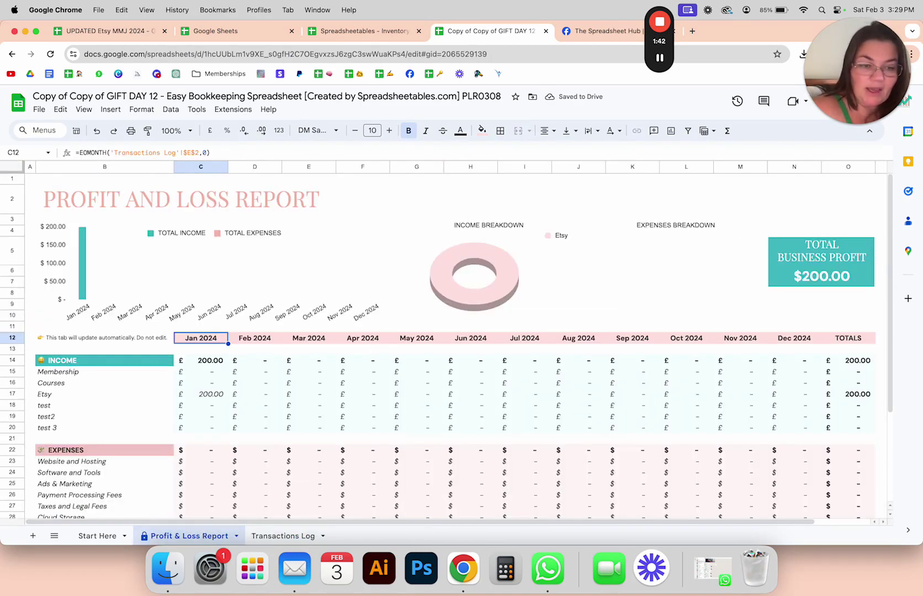
left_click(216, 363)
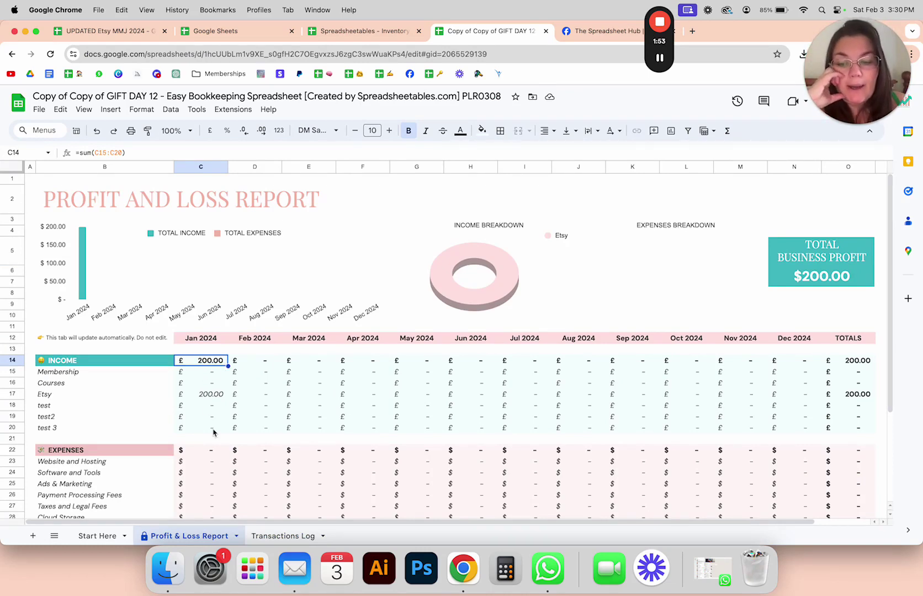
left_click(288, 417)
key("super+z")
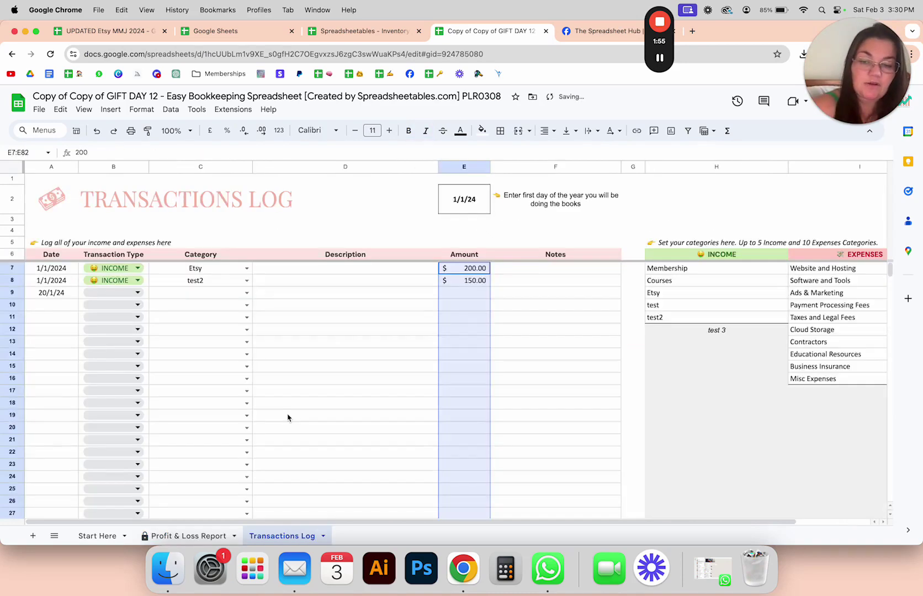
key("super+z")
left_click(288, 417)
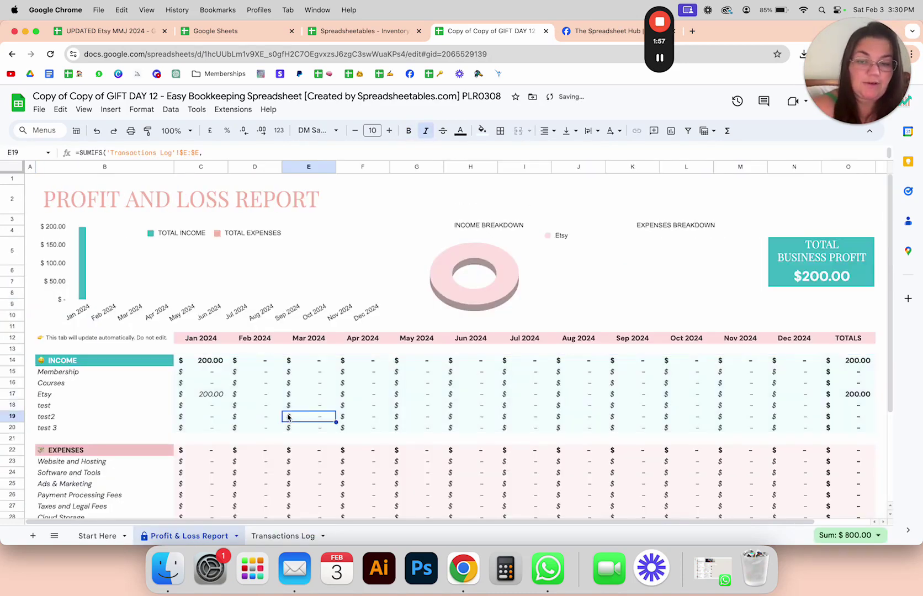
Change the spreadsheet's locale to United States in its settings, save and reload
left_click(36, 112)
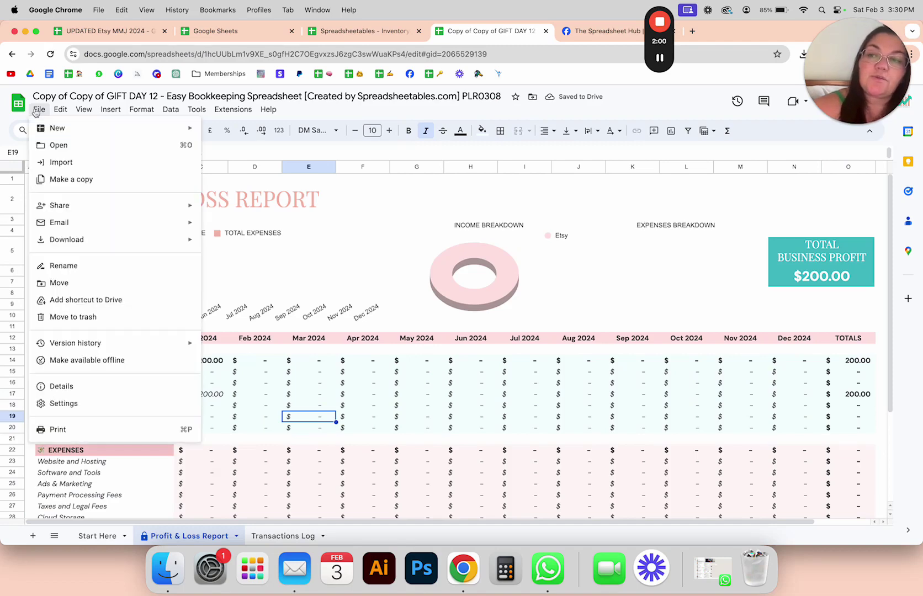
left_click(56, 405)
double_click(323, 287)
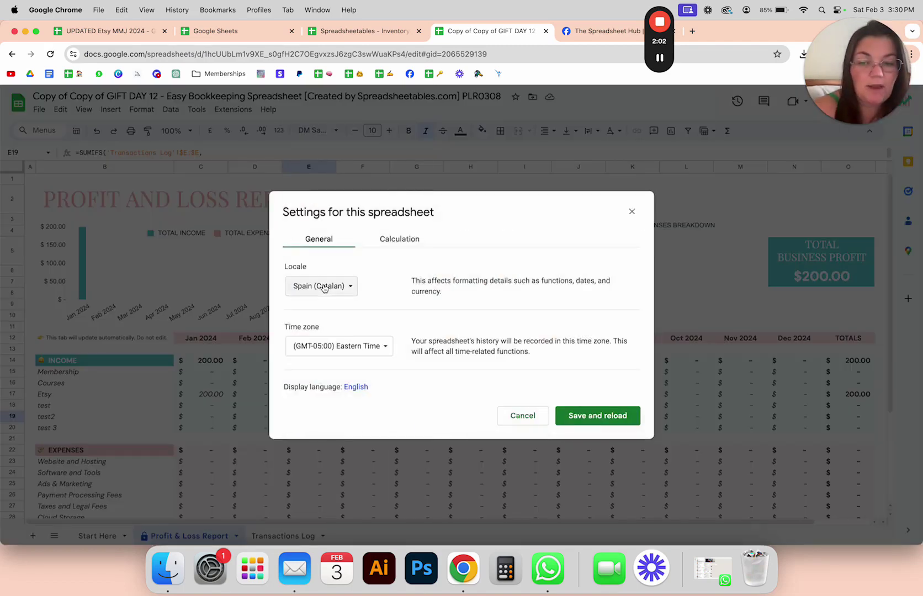
left_click(323, 287)
scroll(426, 369, "down", 5)
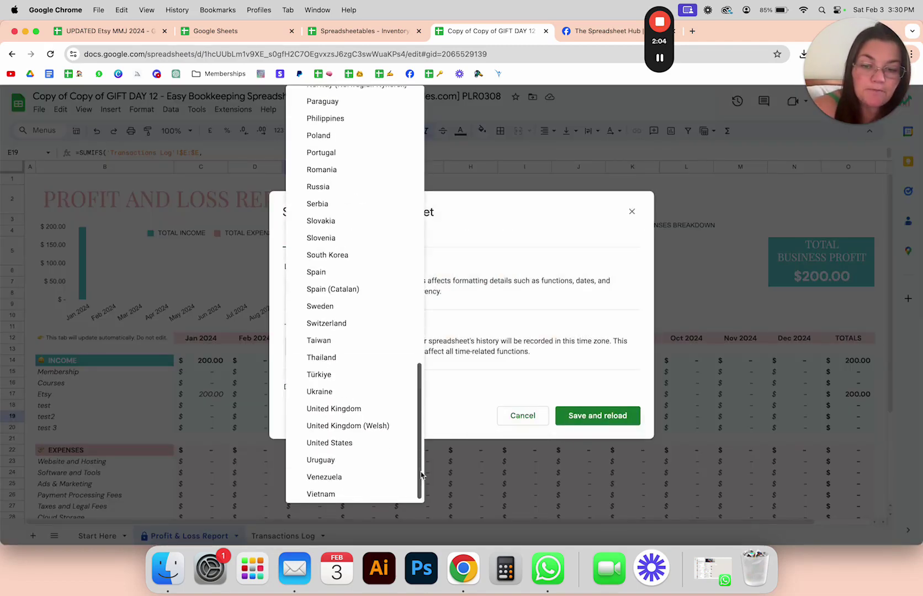
left_click(351, 436)
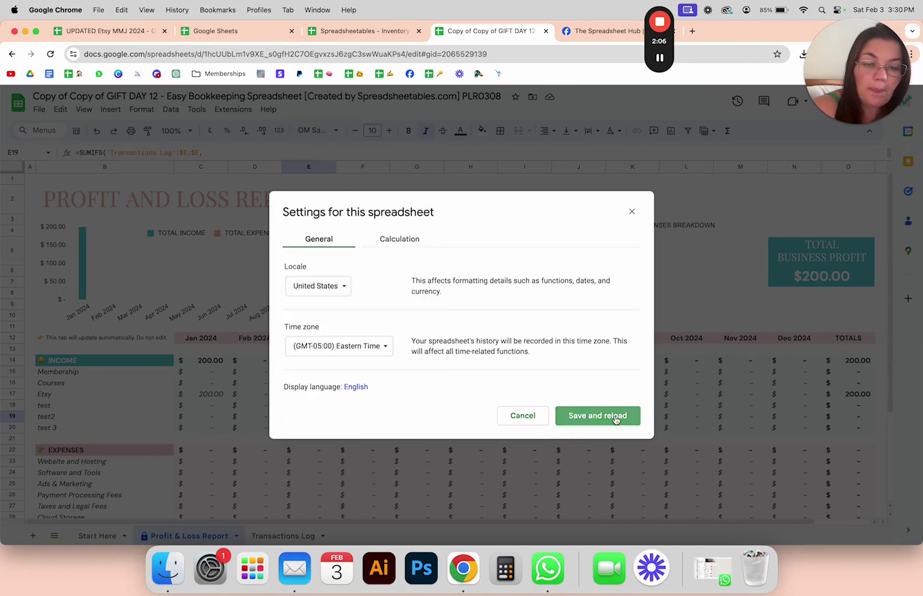
left_click(597, 415)
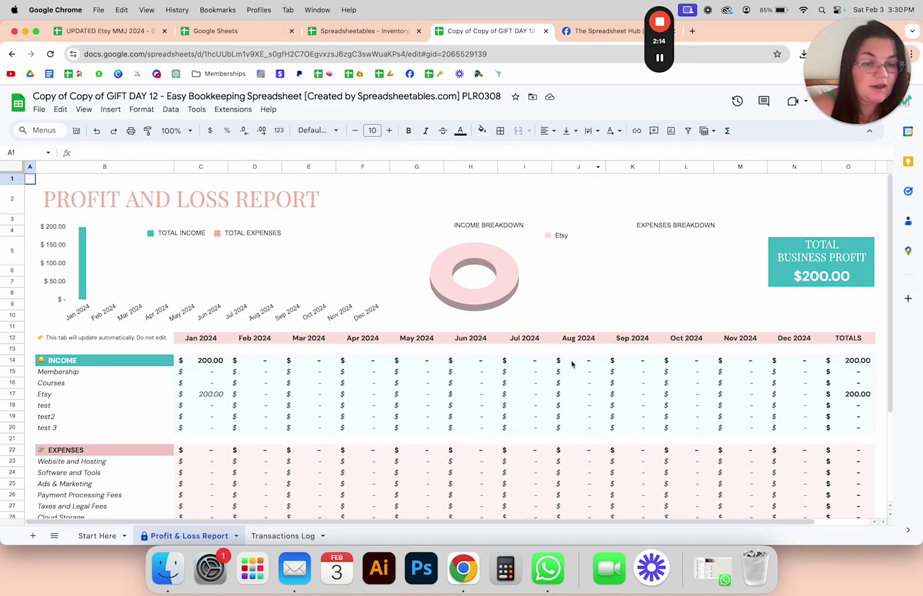
Insert a blank column before the Aug 2024 column in the Profit & Loss Report, accepting the edit to the protected sheet
left_click(578, 166)
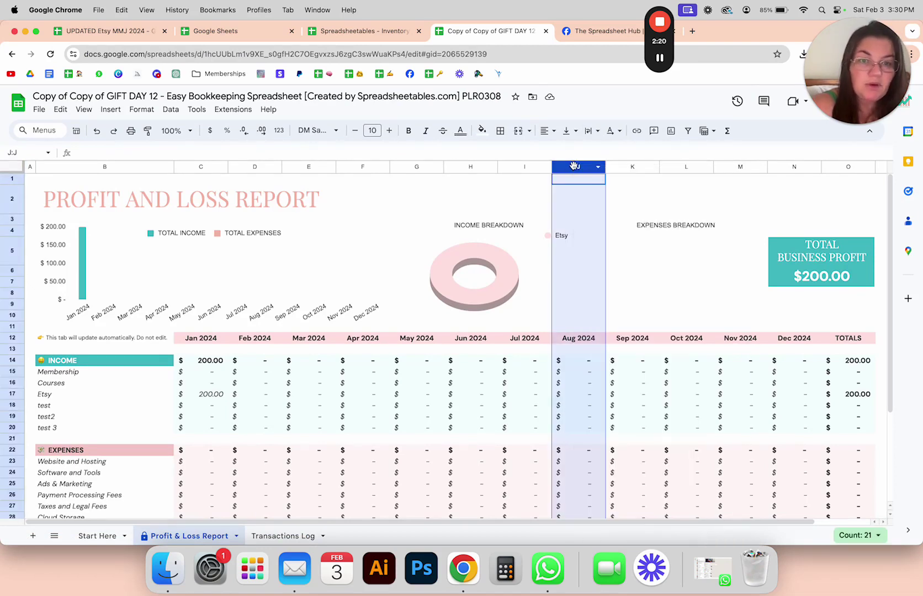
right_click(574, 166)
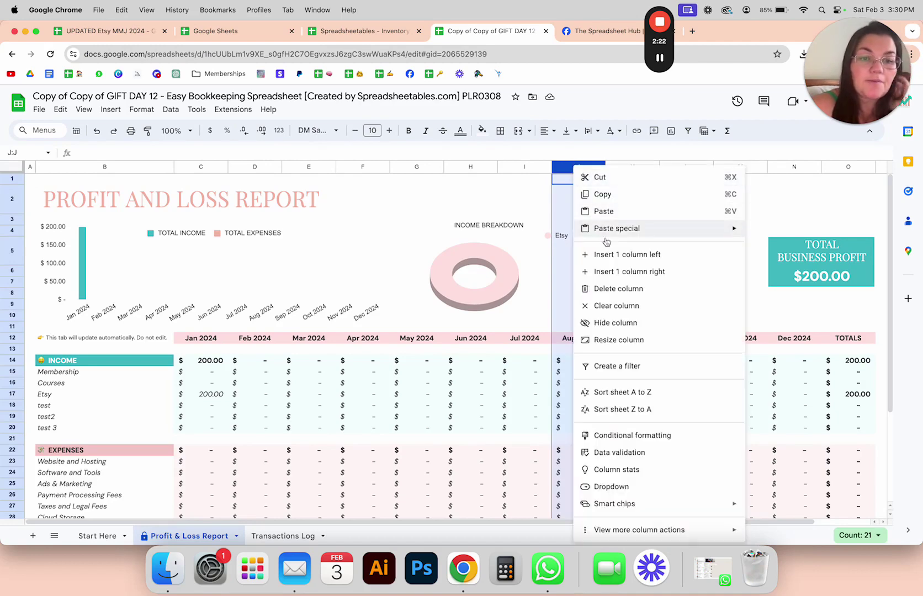
left_click(612, 255)
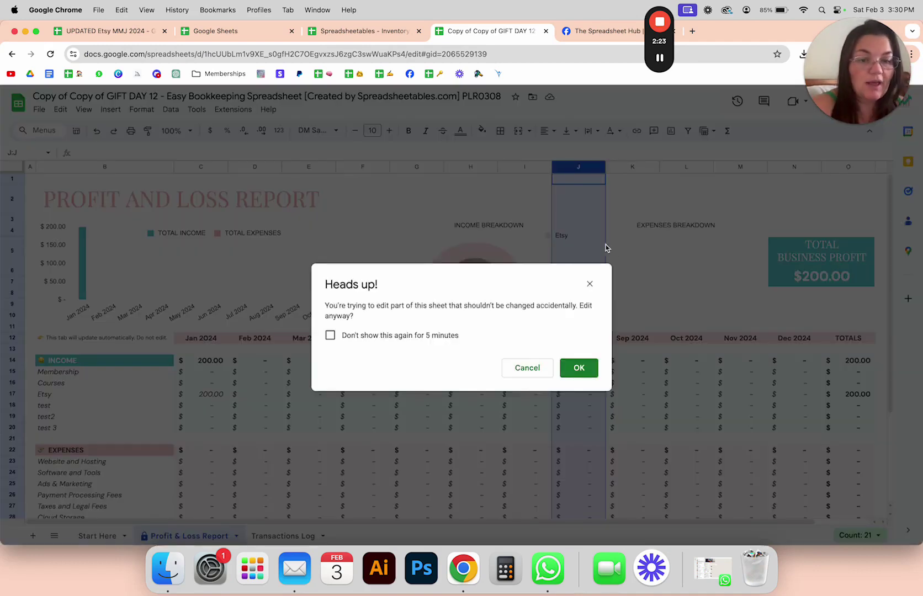
left_click(583, 375)
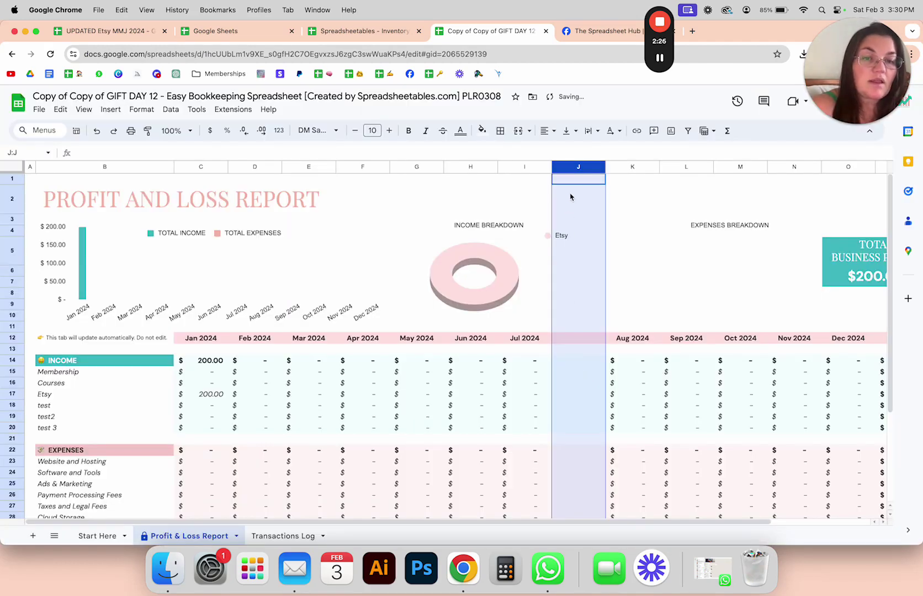
Format cell J2 in the new column with font size 10 and black text, accepting the protected-sheet edit
left_click(570, 197)
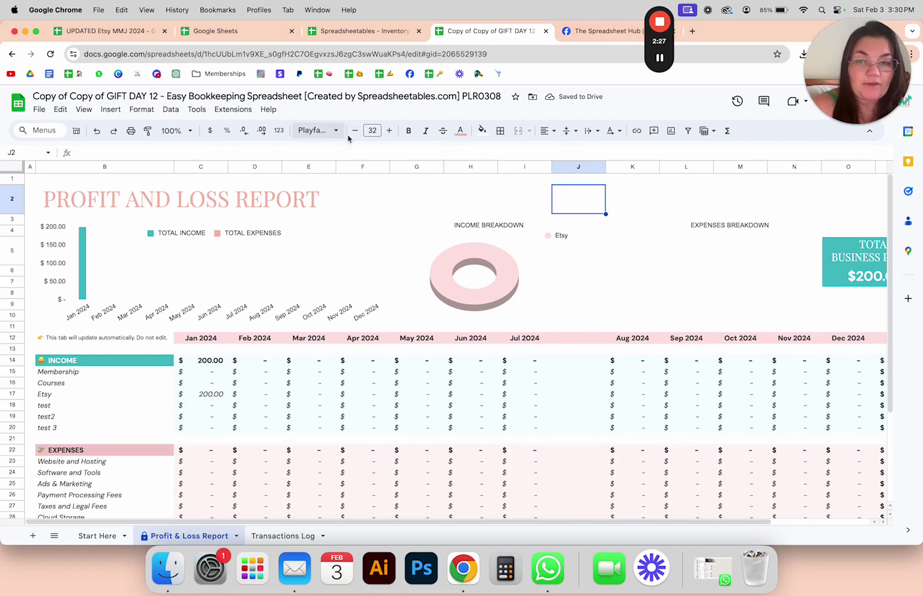
left_click(370, 131)
type("10")
key("Return")
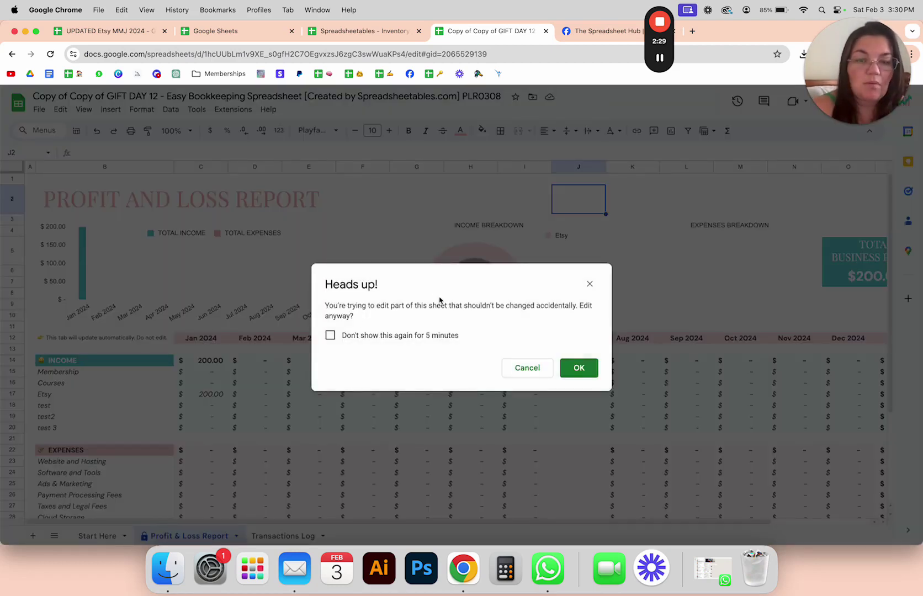
left_click(413, 341)
left_click(579, 368)
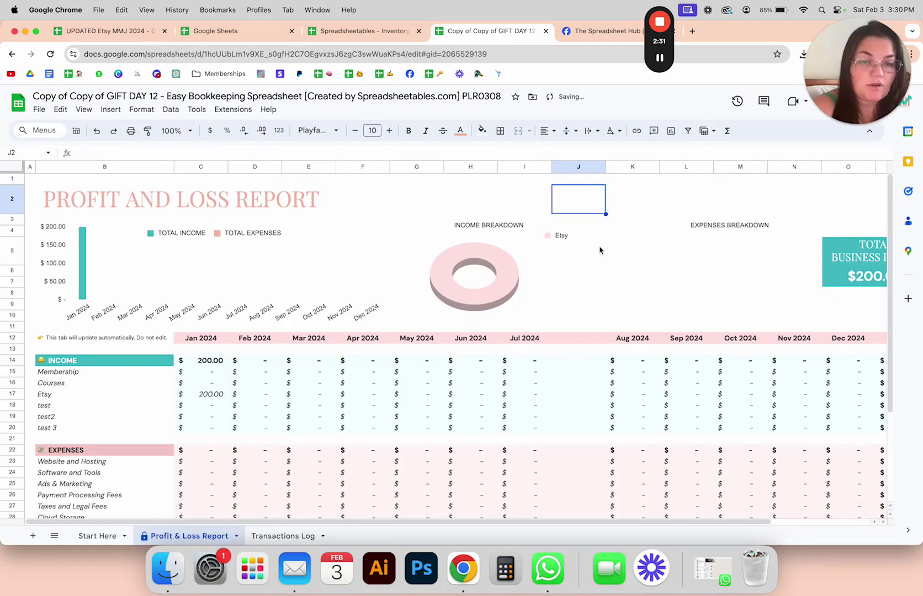
left_click(460, 130)
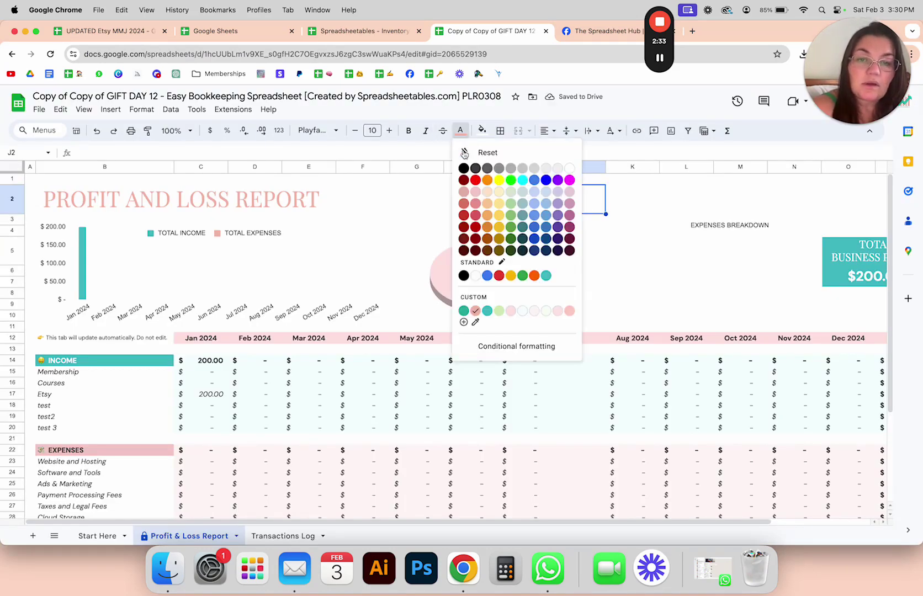
left_click(469, 171)
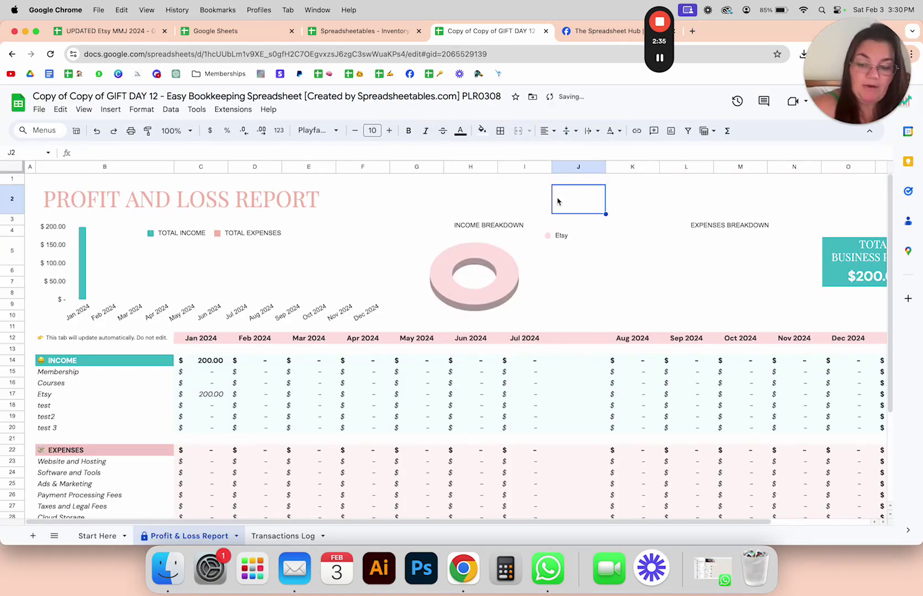
Create a dropdown in cell J2 with the two options $ and £
type("@drop")
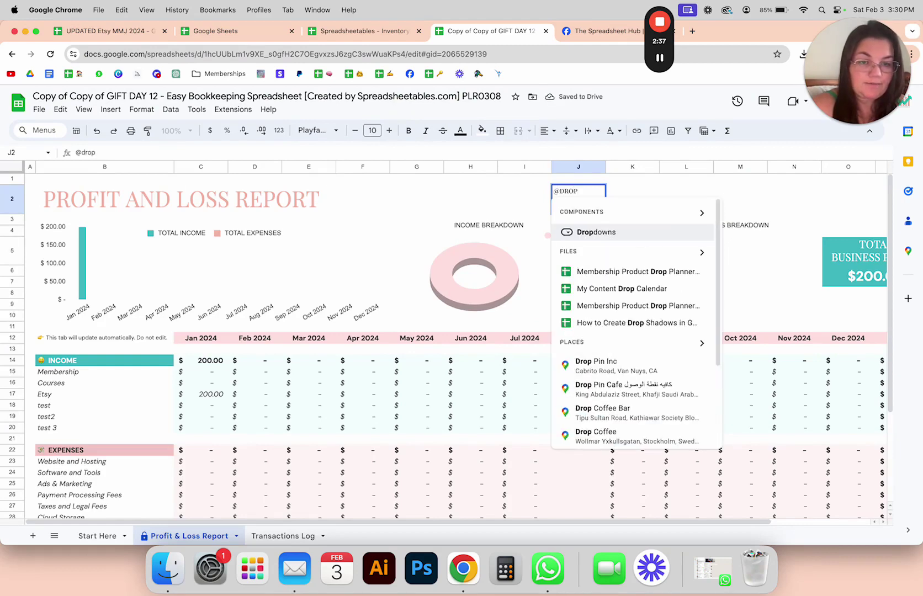
left_click(585, 231)
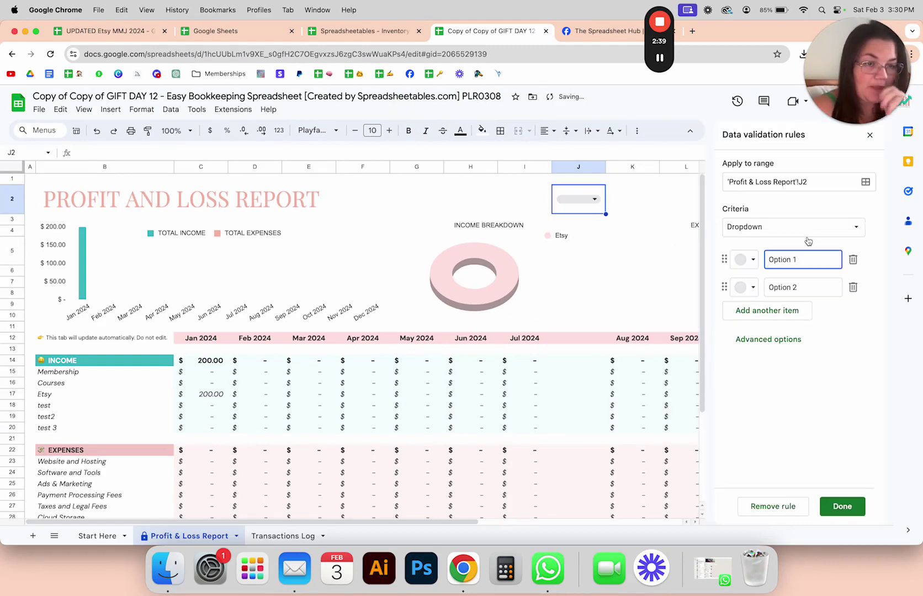
triple_click(800, 259)
type("$")
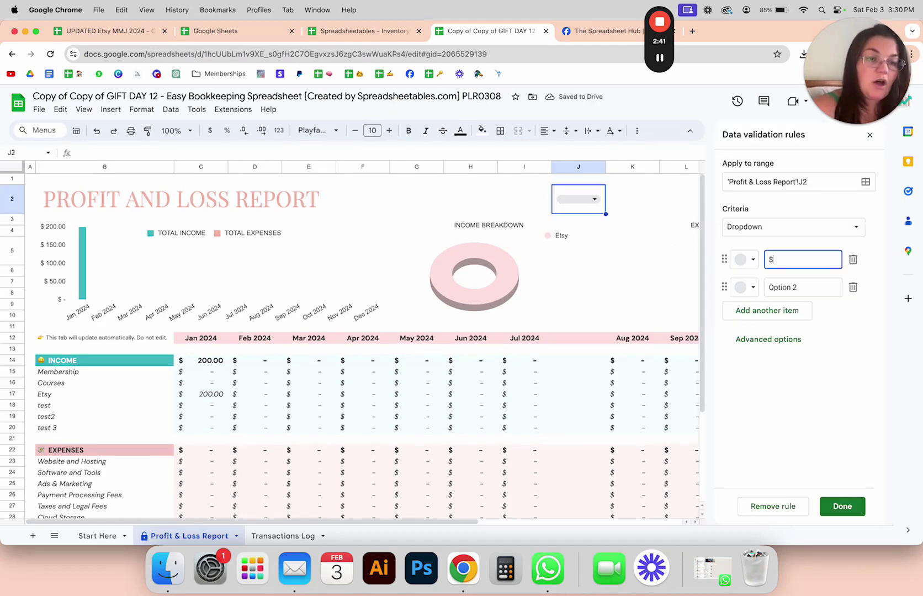
left_click_drag(808, 290, 765, 287)
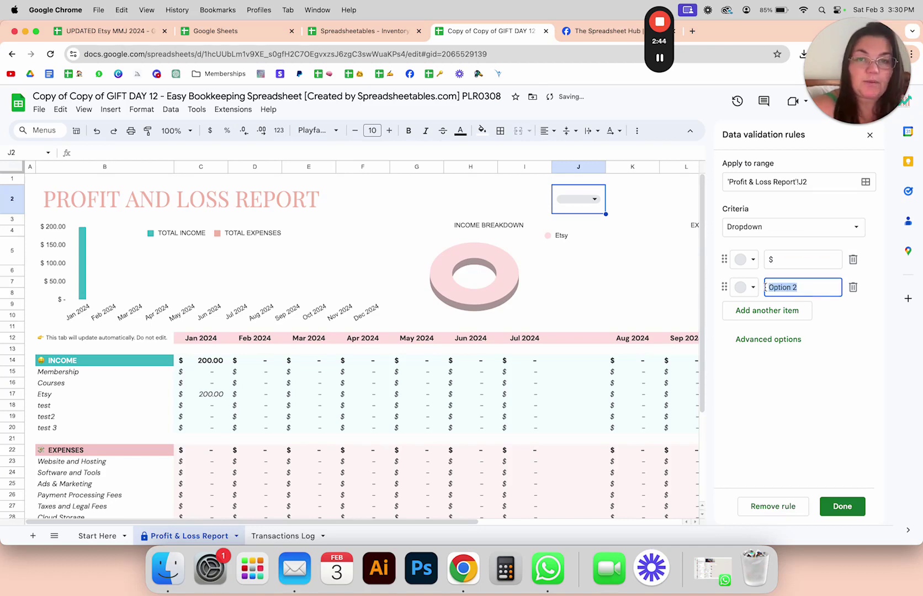
mouse_move(662, 62)
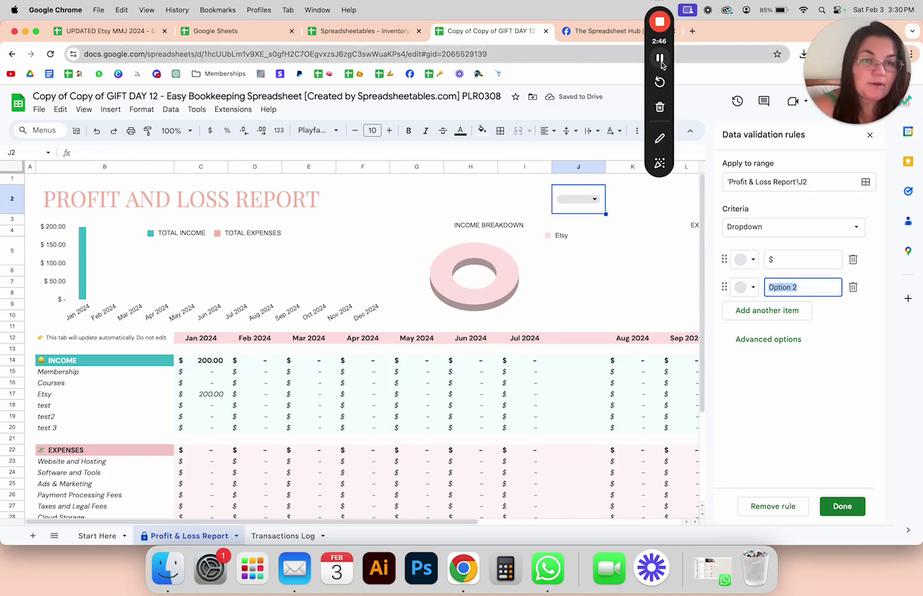
double_click(800, 288)
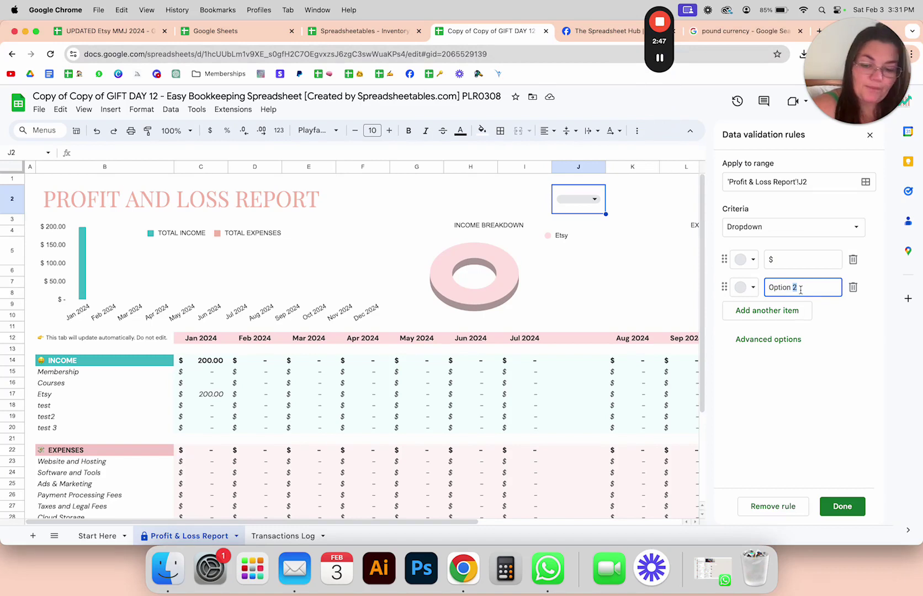
key("super+a")
type("£")
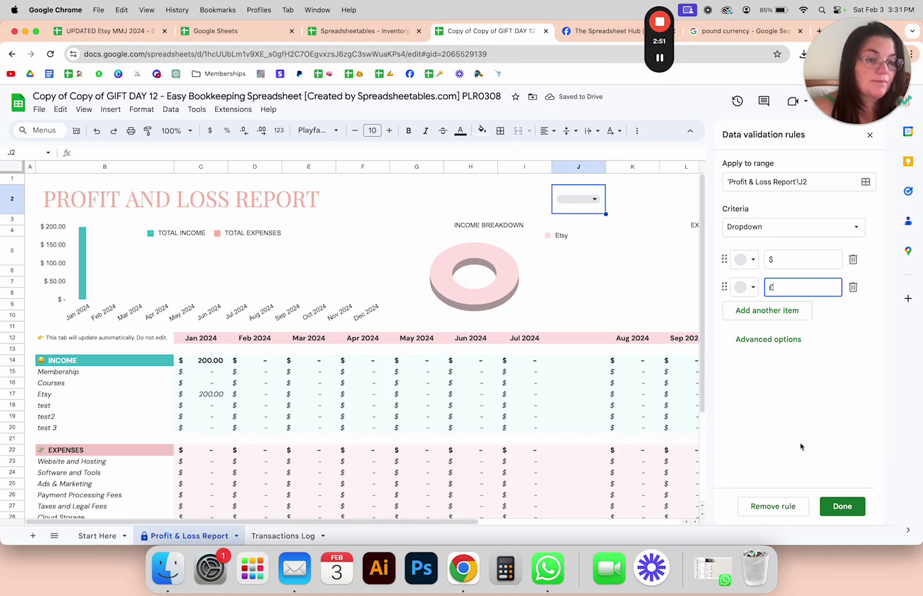
left_click(841, 506)
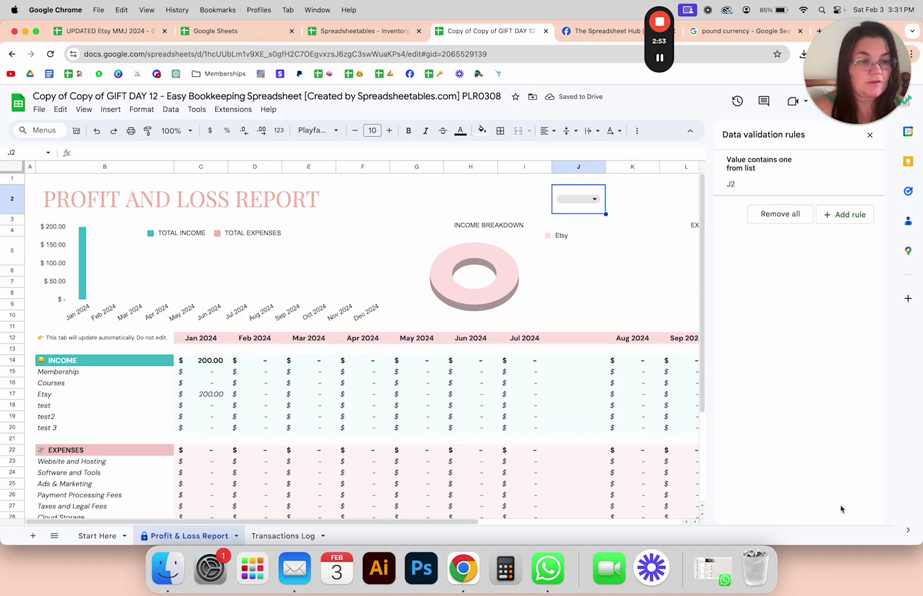
Test the J2 dropdown by choosing $, switch it to £, and close the data validation rules
left_click(595, 201)
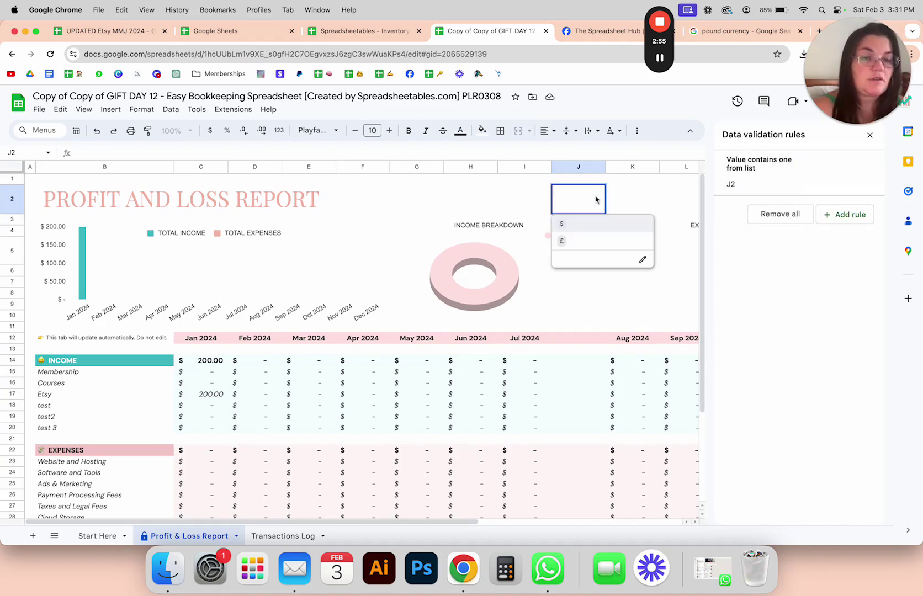
left_click(563, 224)
double_click(598, 205)
left_click(573, 245)
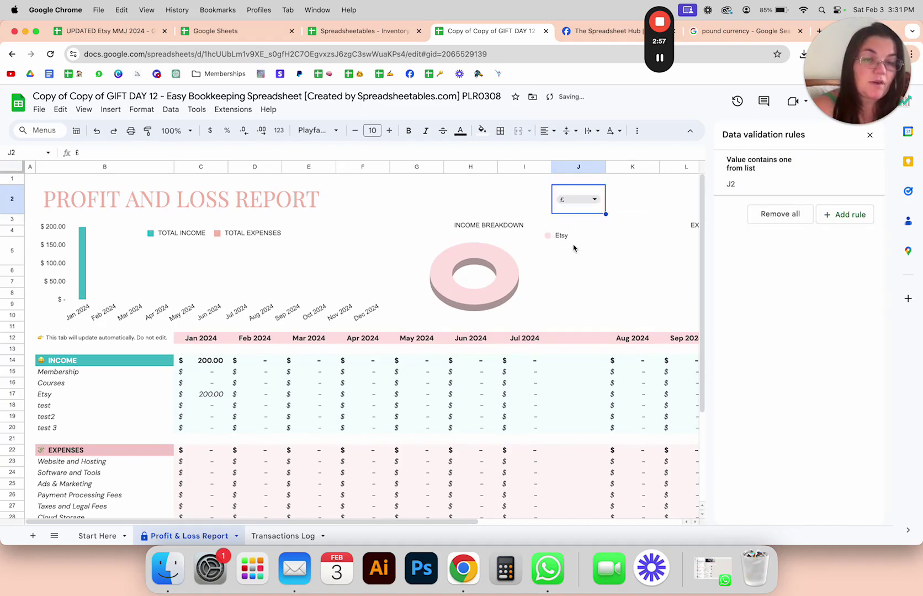
left_click(869, 135)
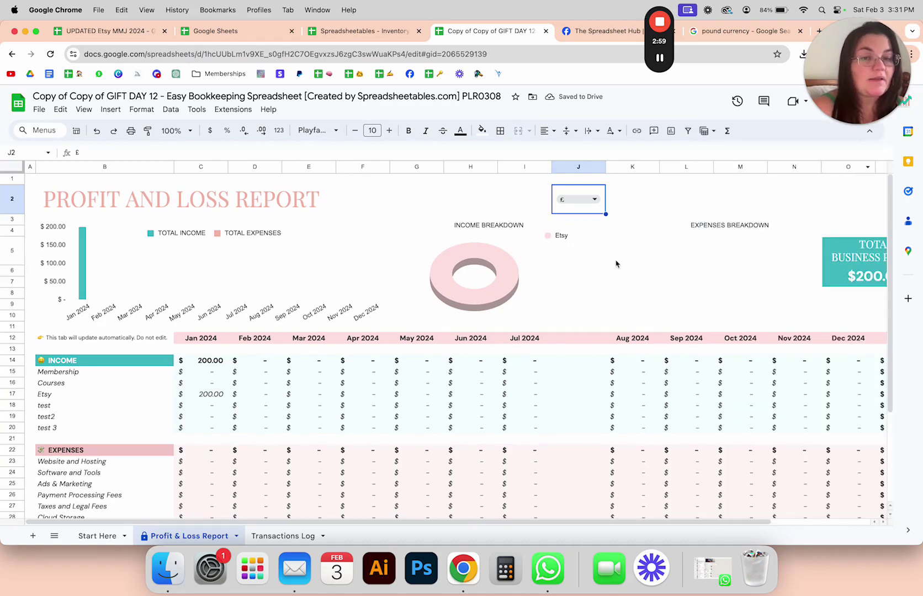
Try Work Sans on the currency dropdown in J2, and settle on the Montserrat font
left_click(334, 132)
left_click(332, 237)
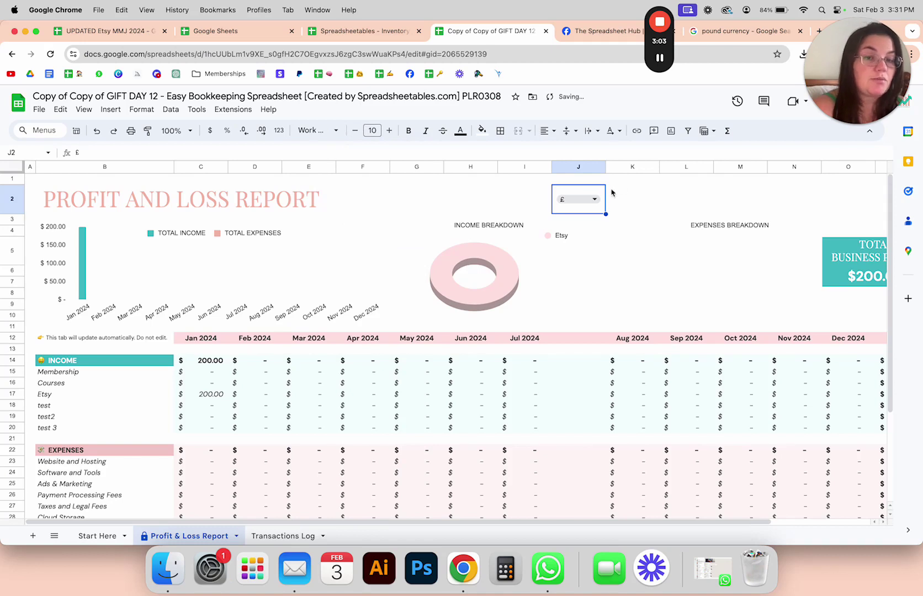
left_click(326, 131)
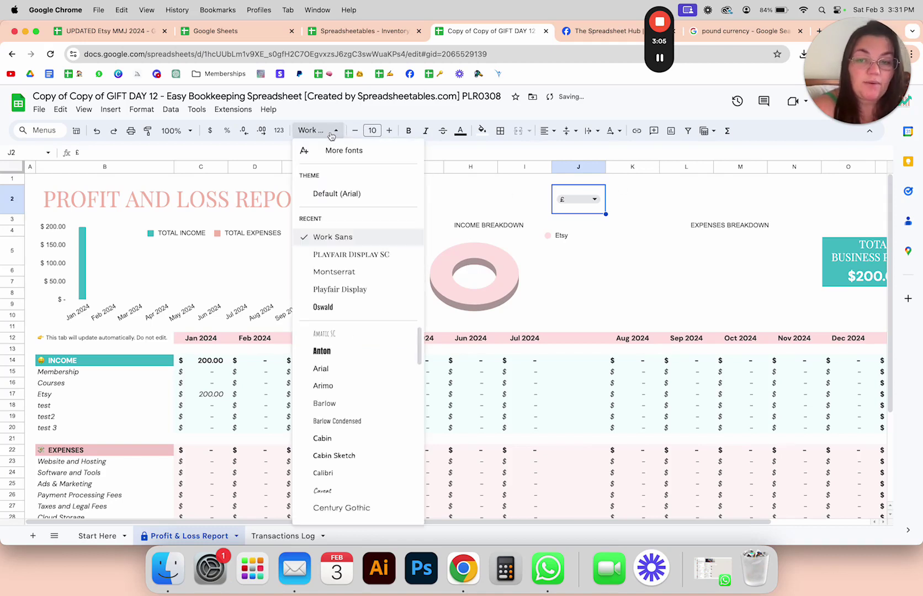
left_click(323, 274)
left_click(671, 229)
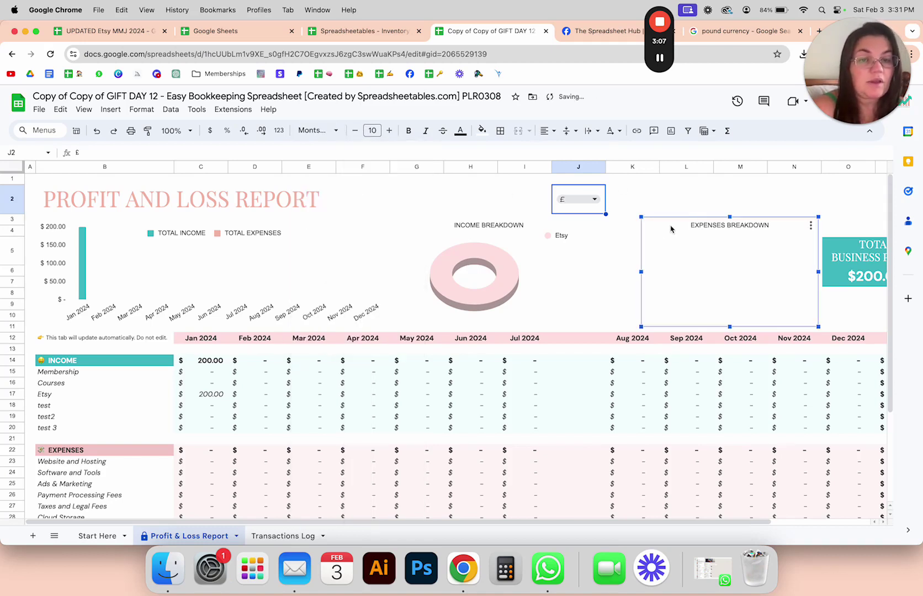
left_click(626, 204)
Narrow column J and enter the formula =J2 in cell J14 to pull in the selected currency symbol
left_click(562, 364)
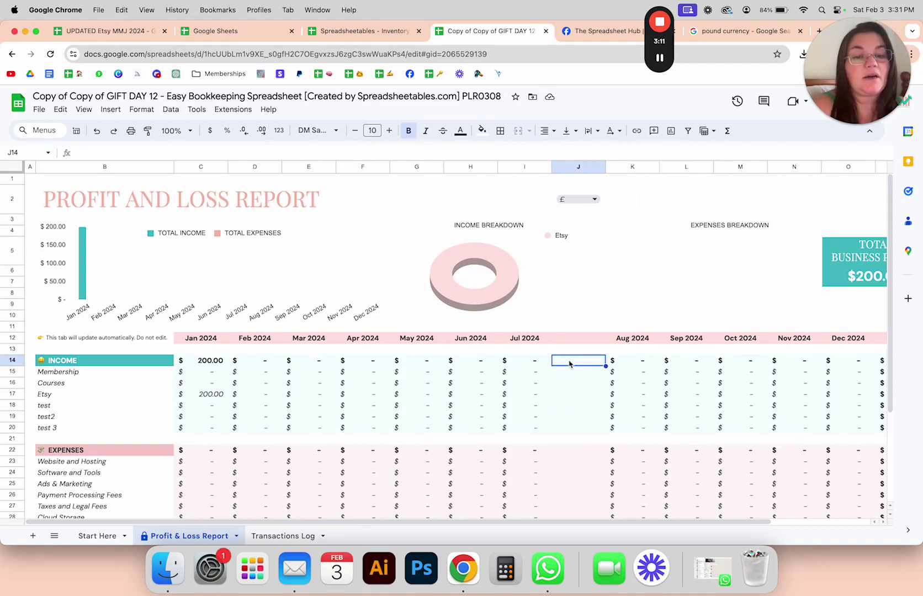
left_click_drag(606, 168, 572, 167)
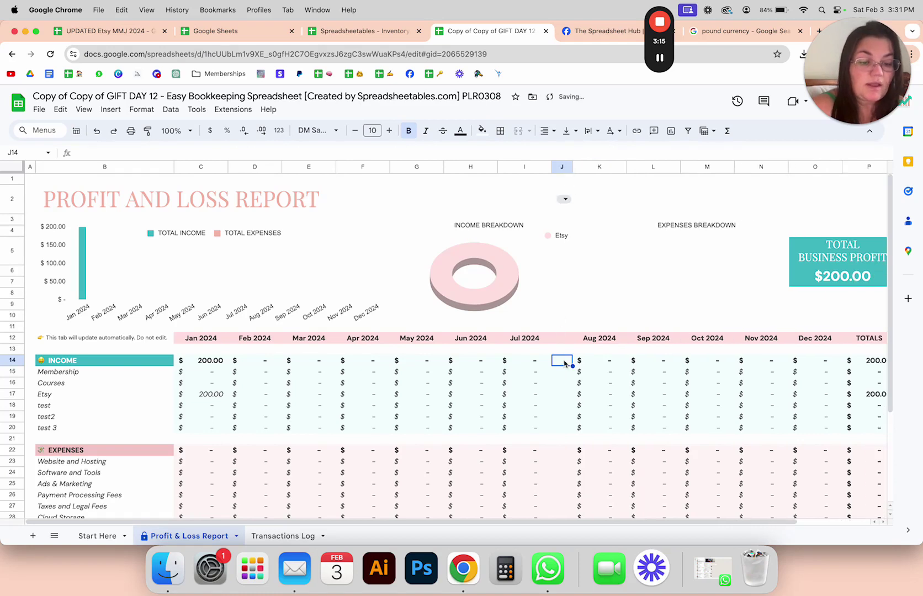
type("=")
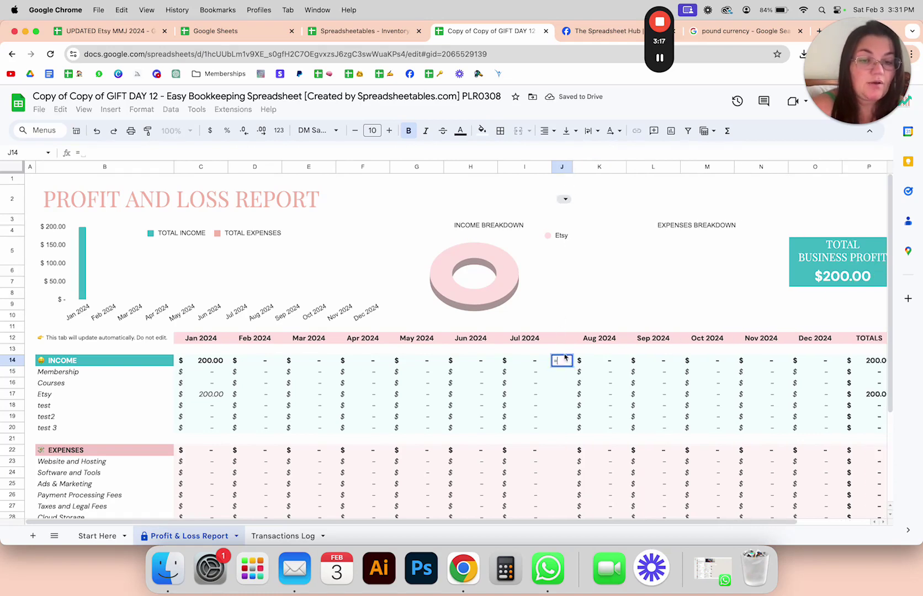
left_click(557, 203)
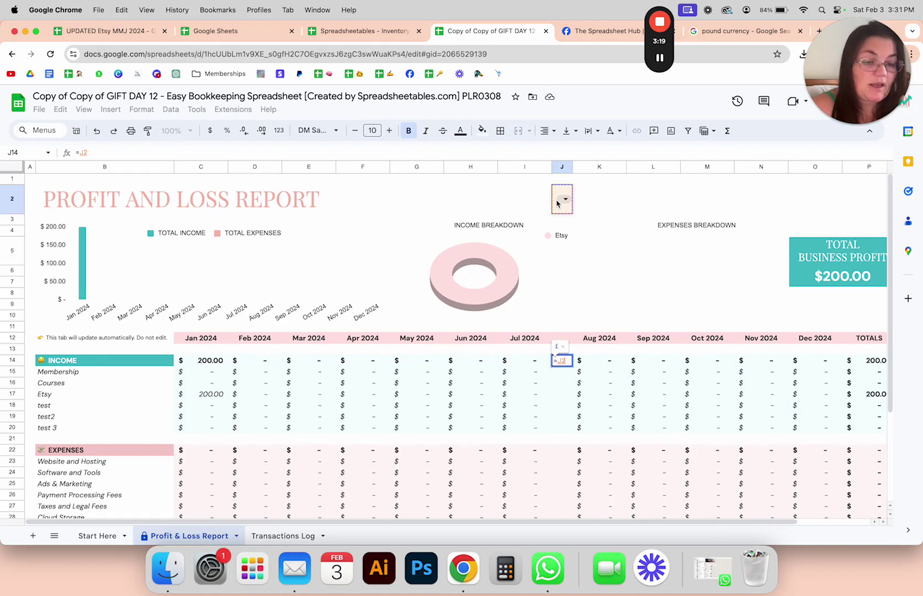
key("Return")
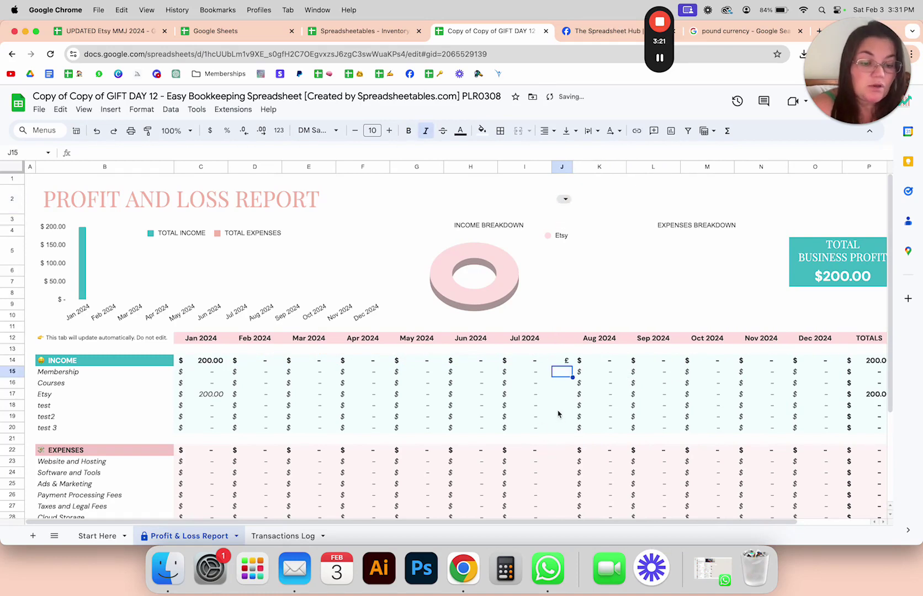
Make the cell reference in J14's formula absolute, as =$J$2
left_click(561, 362)
left_click(81, 153)
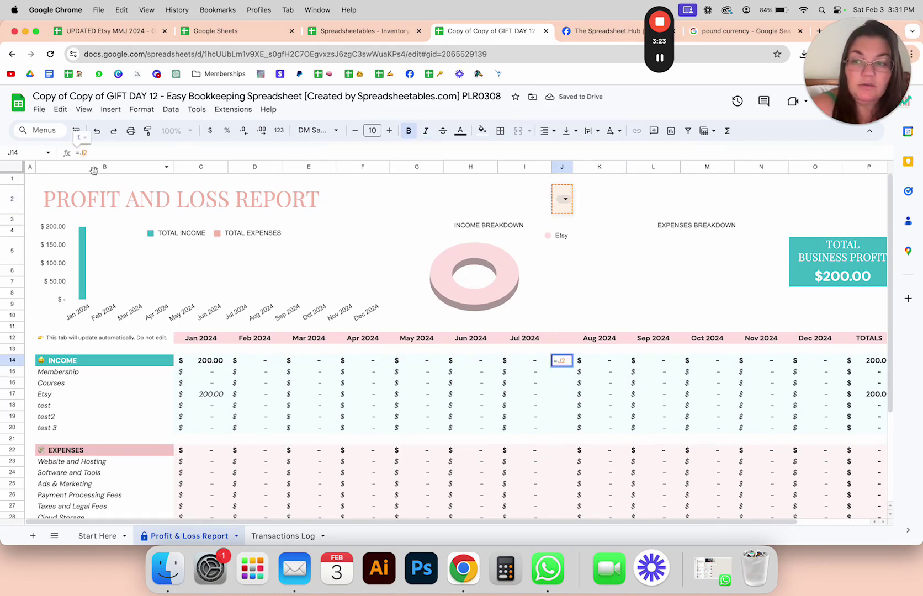
key("Return")
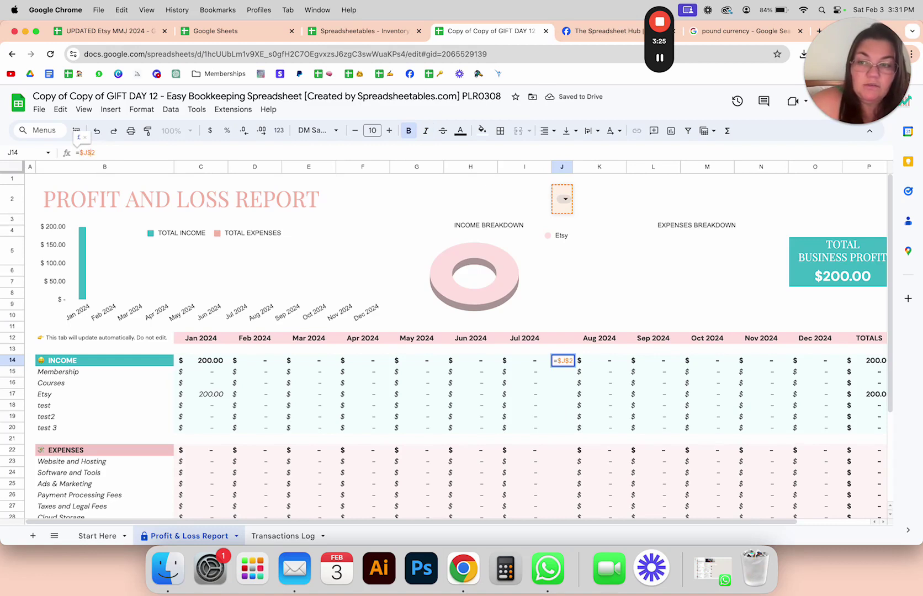
Fill the currency symbol formula from J14 down through J20
left_click(566, 363)
left_click_drag(572, 365, 568, 431)
left_click(561, 363)
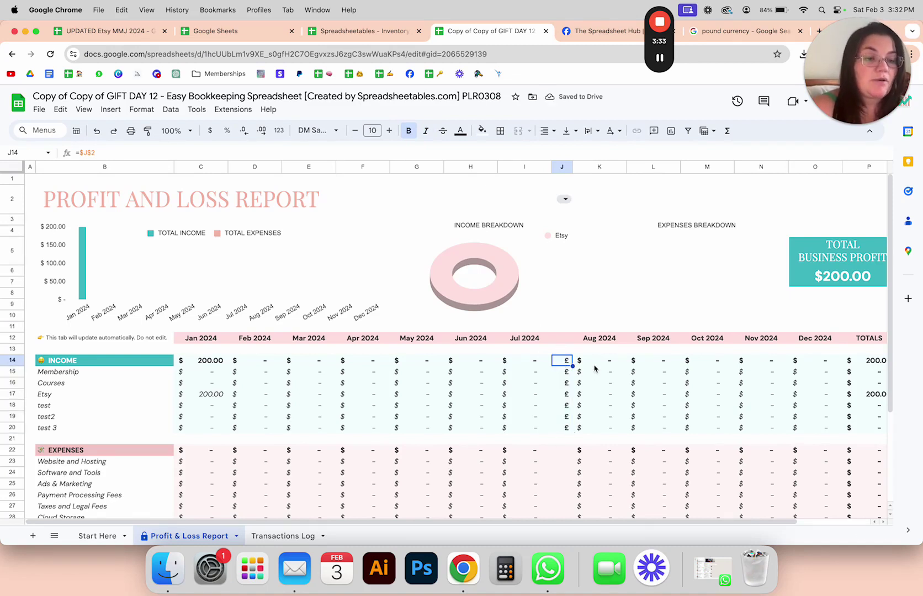
Change the August 2024 income cells K14:K20 to the plain Number format
left_click_drag(595, 362, 595, 430)
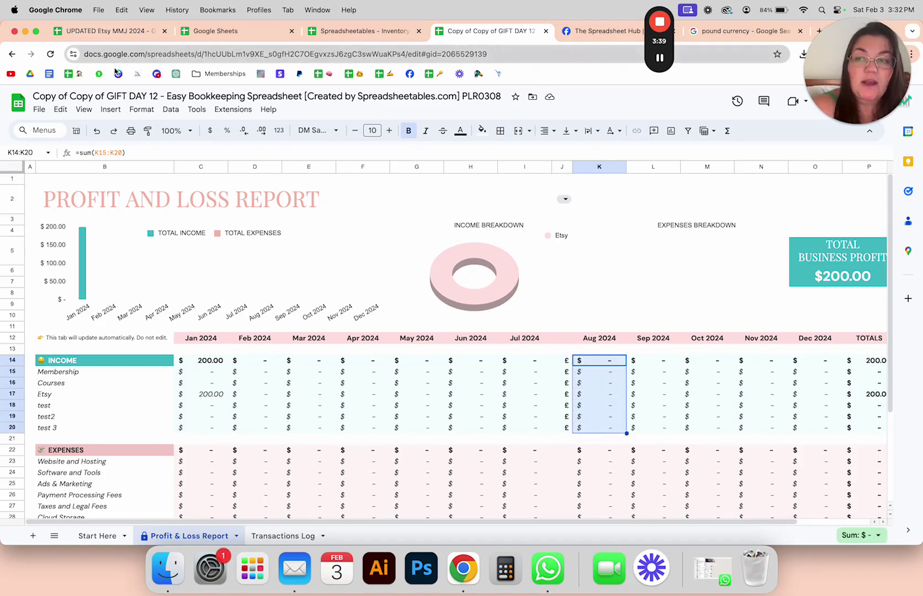
left_click(141, 109)
mouse_move(166, 155)
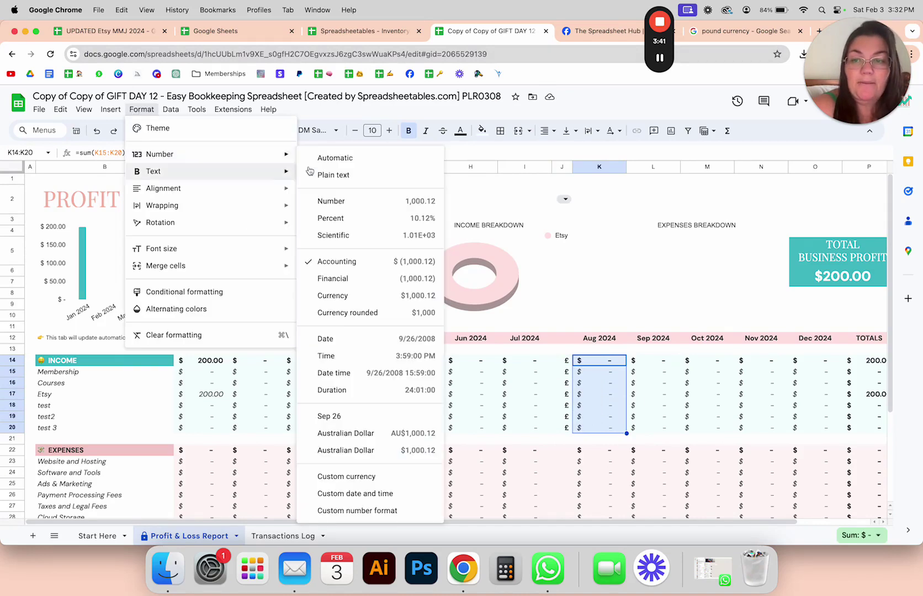
left_click(339, 201)
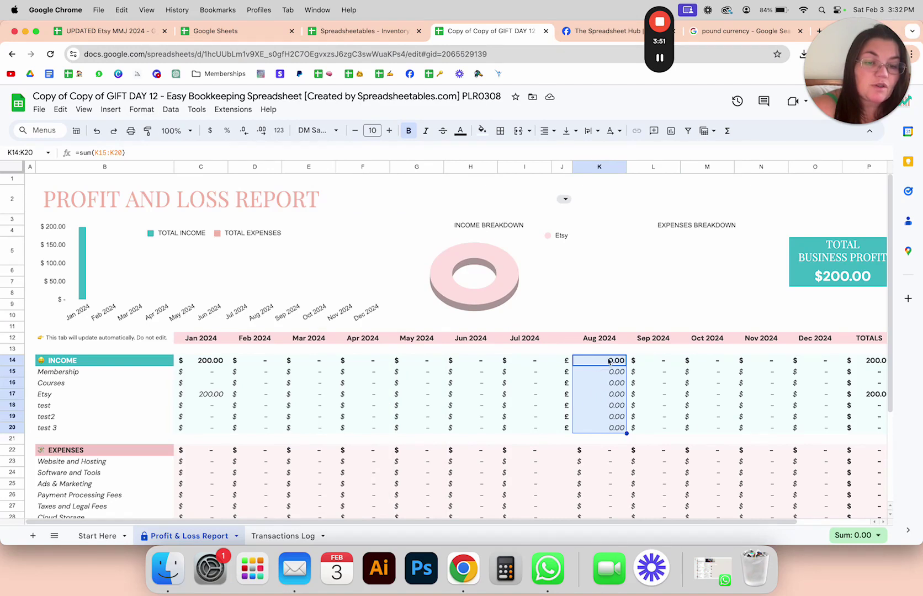
Try fewer decimal places on the August income cells K14:K20, and restore two decimal places
left_click(243, 131)
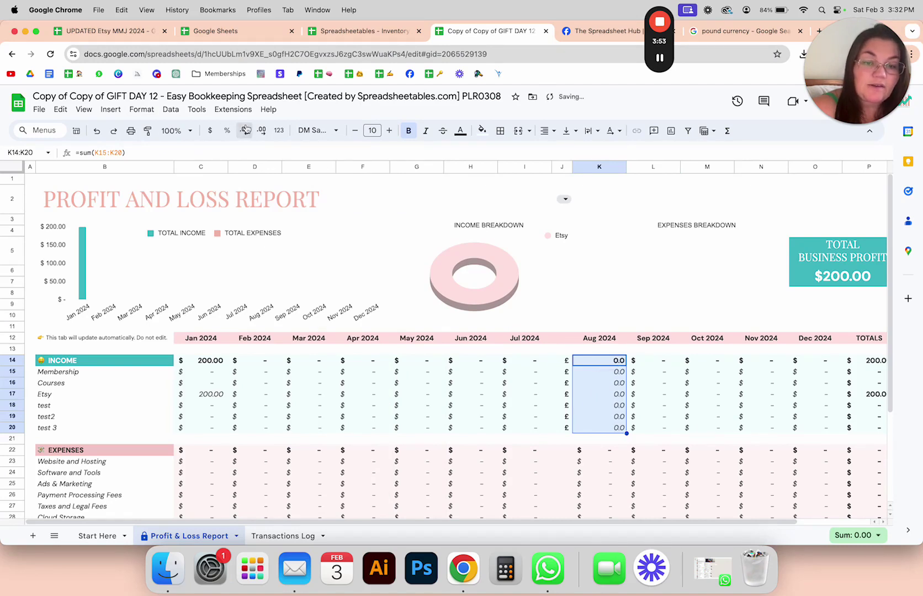
left_click(243, 130)
left_click(260, 130)
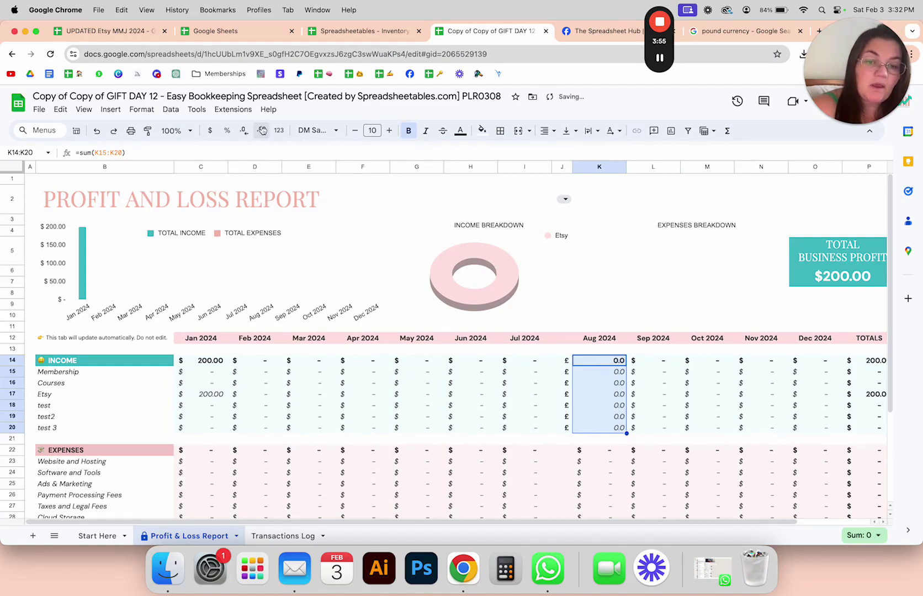
left_click(260, 130)
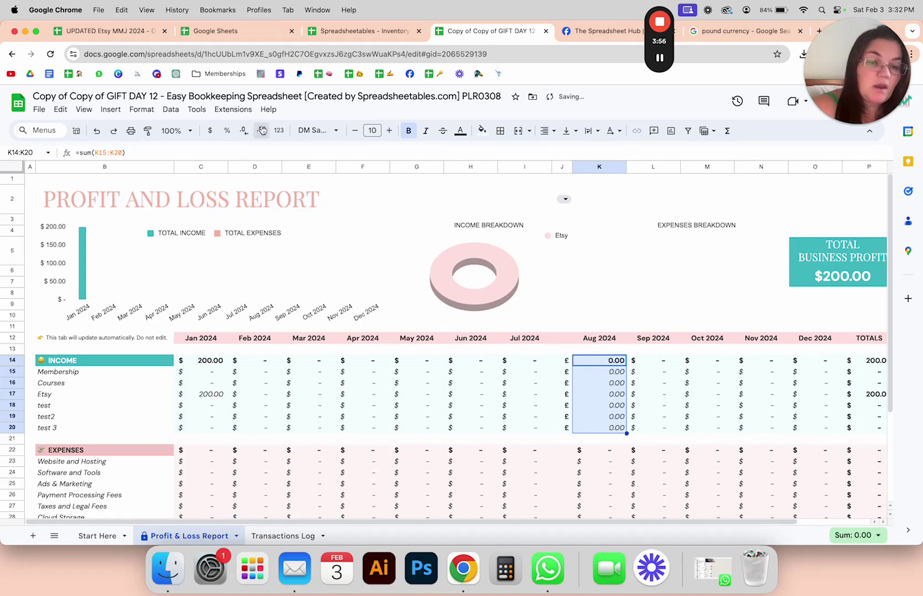
left_click(643, 364)
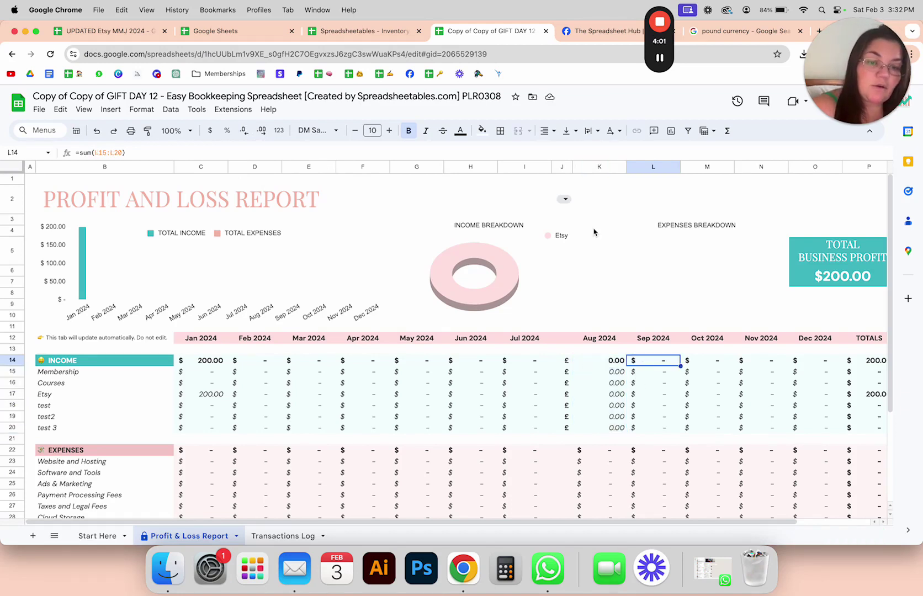
left_click(616, 363)
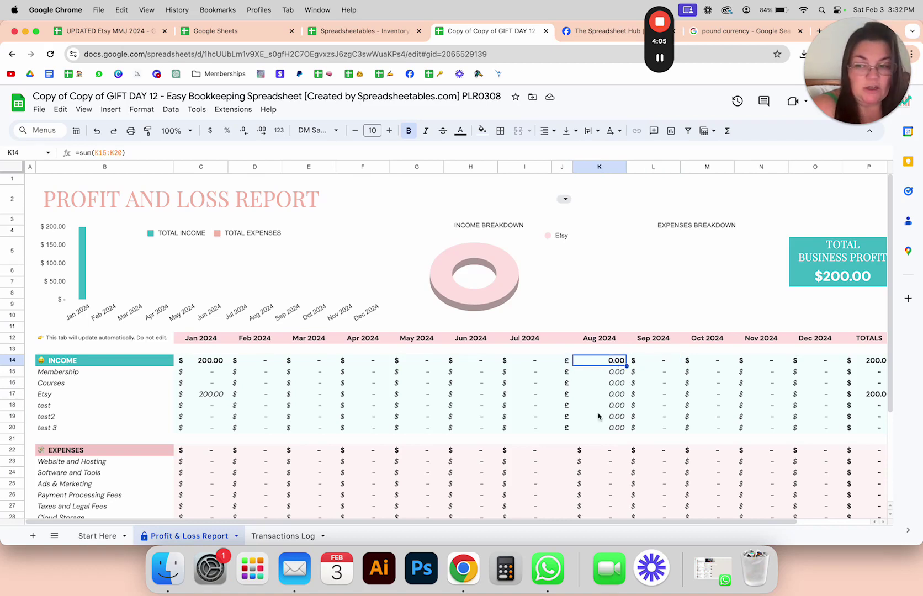
In row 9 of the Transactions Log, set the transaction type to INCOME and the date to 8/20/2024
left_click(288, 538)
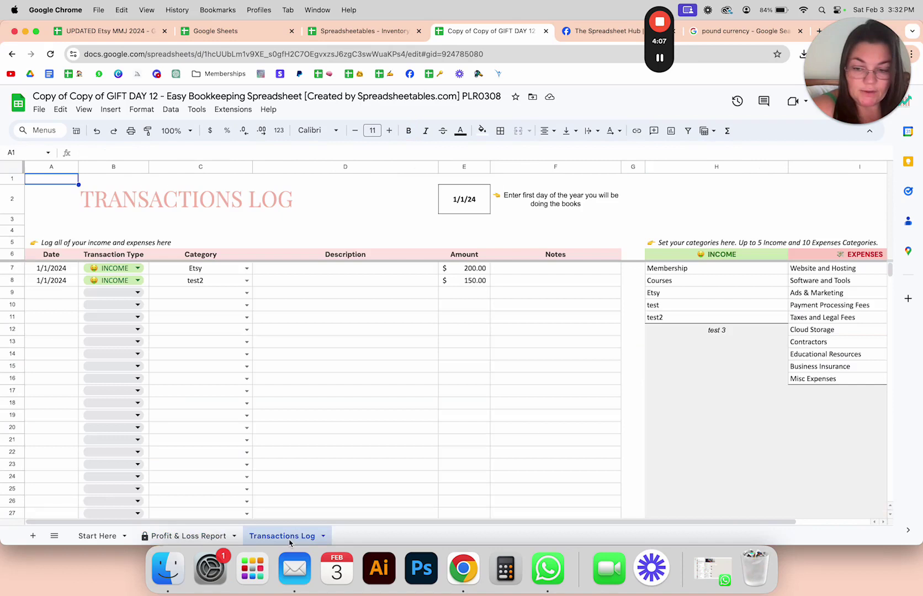
left_click(137, 292)
left_click(120, 310)
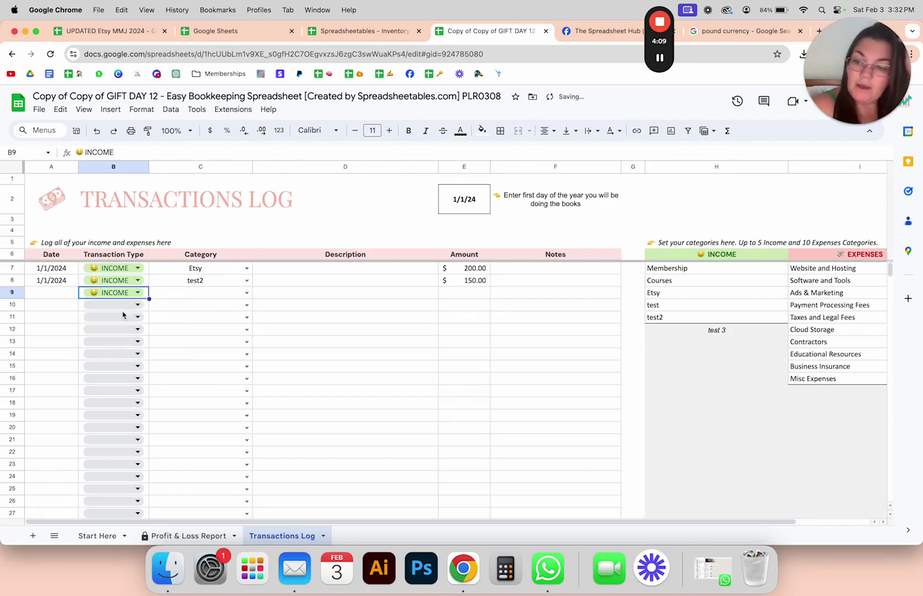
left_click(40, 299)
type("8/")
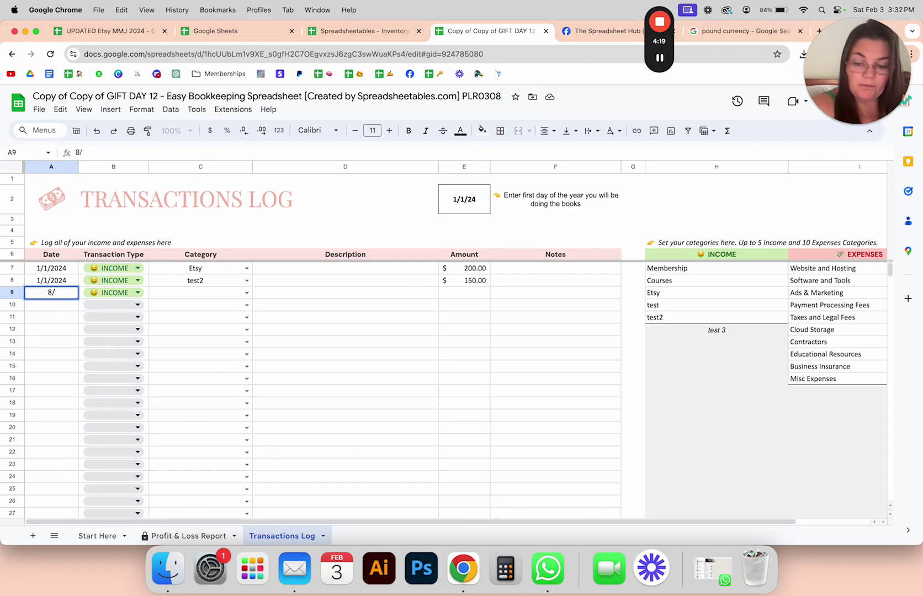
type("20/")
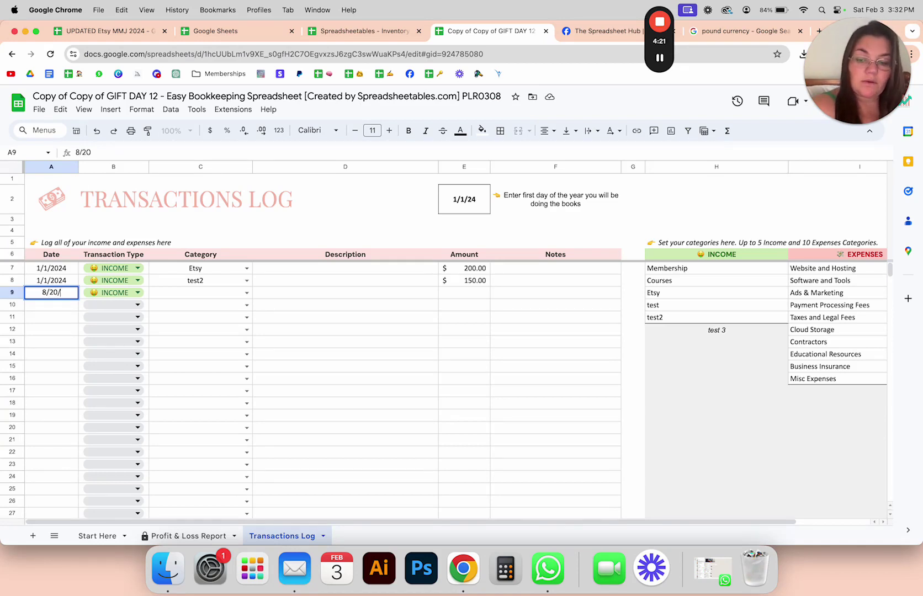
type("2024")
key("Return")
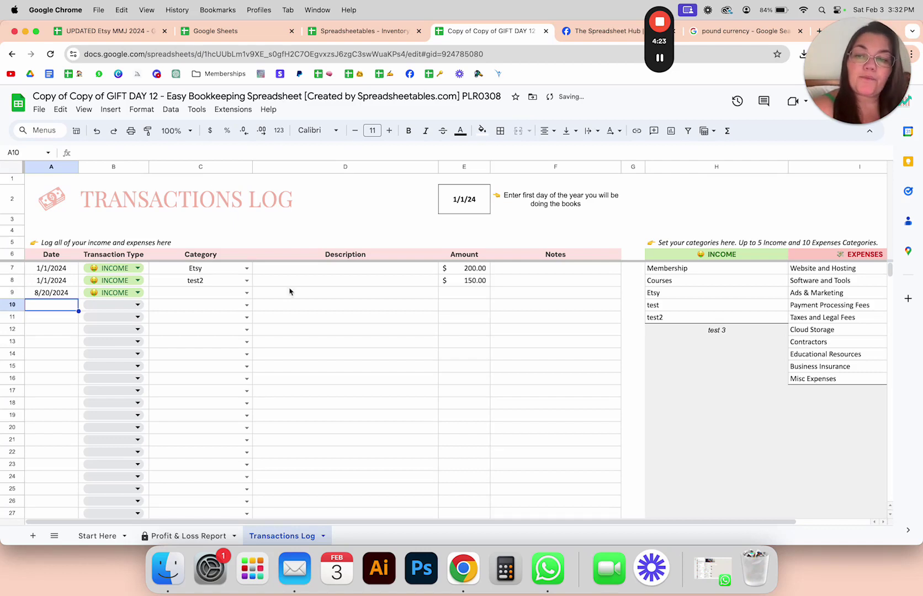
Set the row 9 transaction's category to Membership and its amount to 1000
left_click(246, 292)
left_click(218, 324)
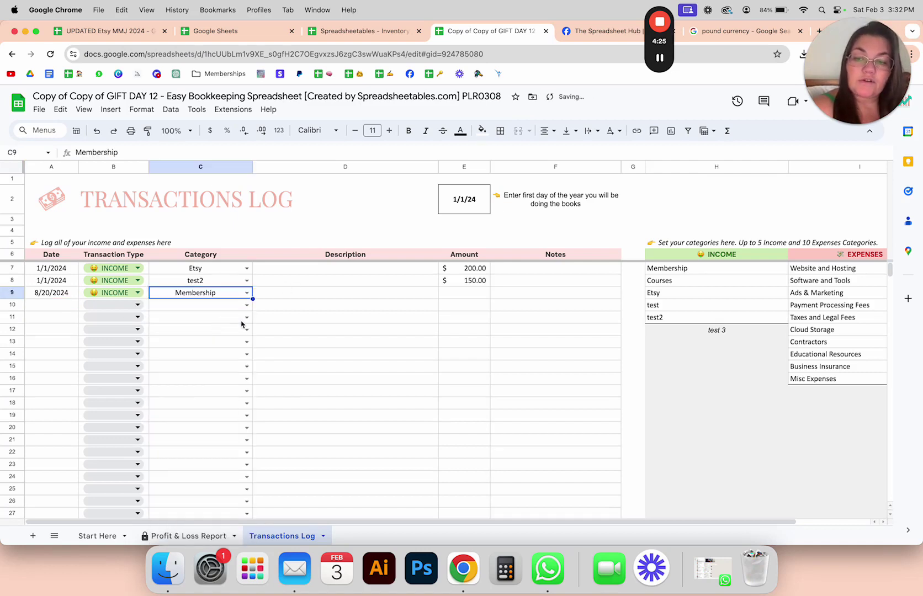
left_click(485, 294)
type("1000")
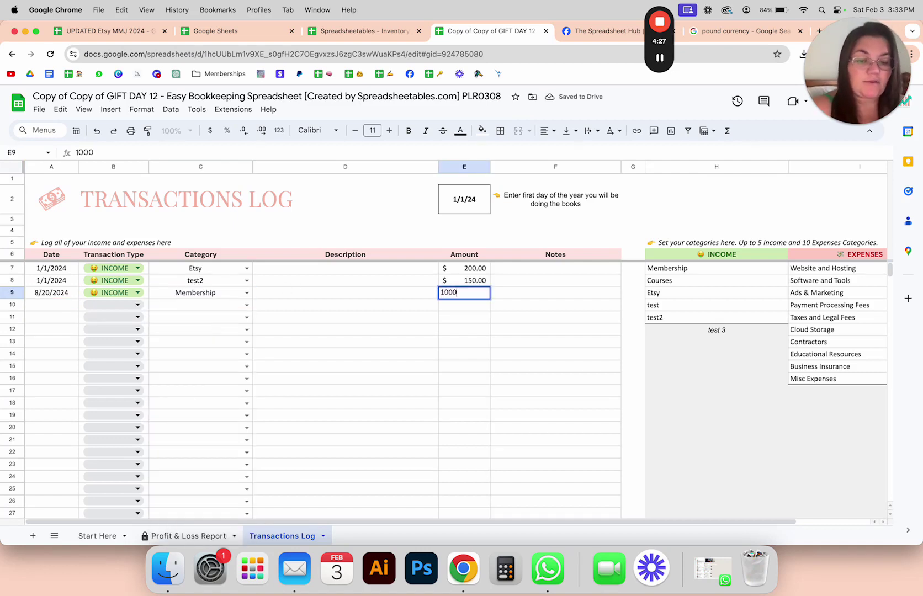
key("Return")
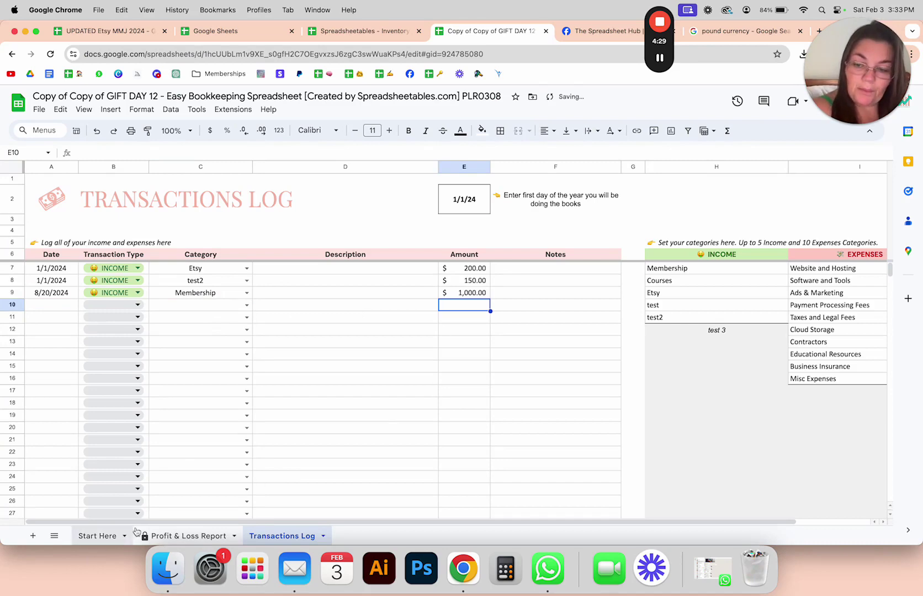
On the Profit & Loss Report, set the J2 currency dropdown to $ and look over the report's monthly figures
left_click(165, 536)
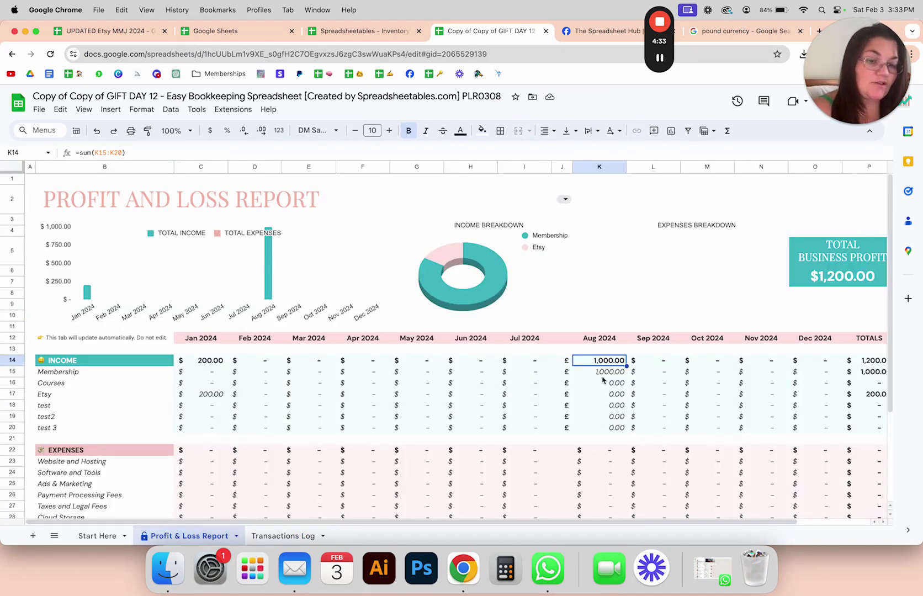
left_click(566, 371)
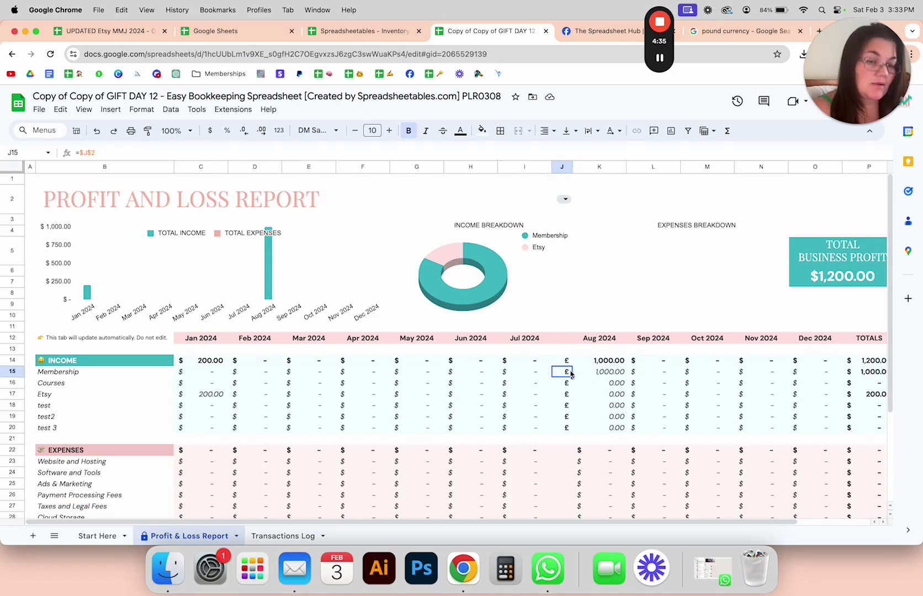
left_click(565, 200)
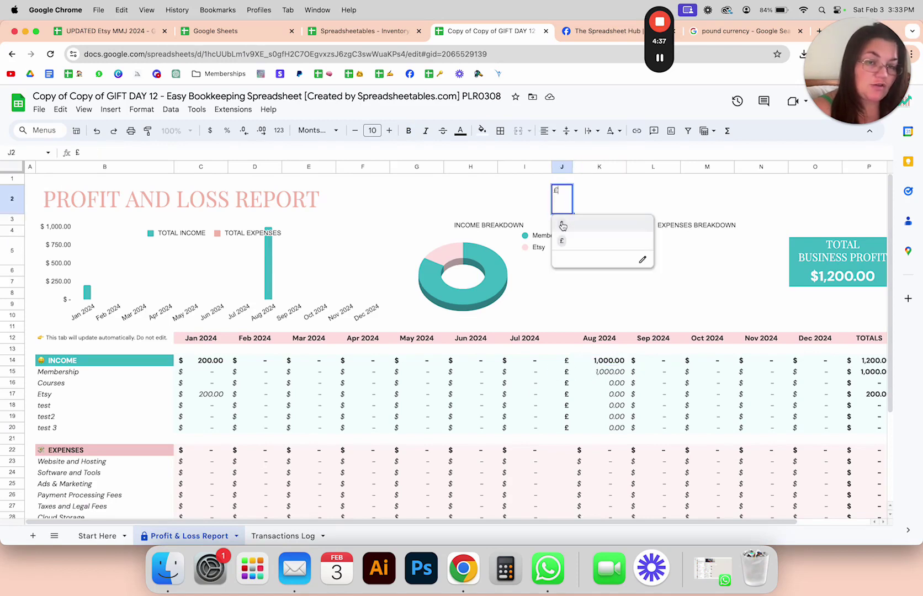
left_click(561, 225)
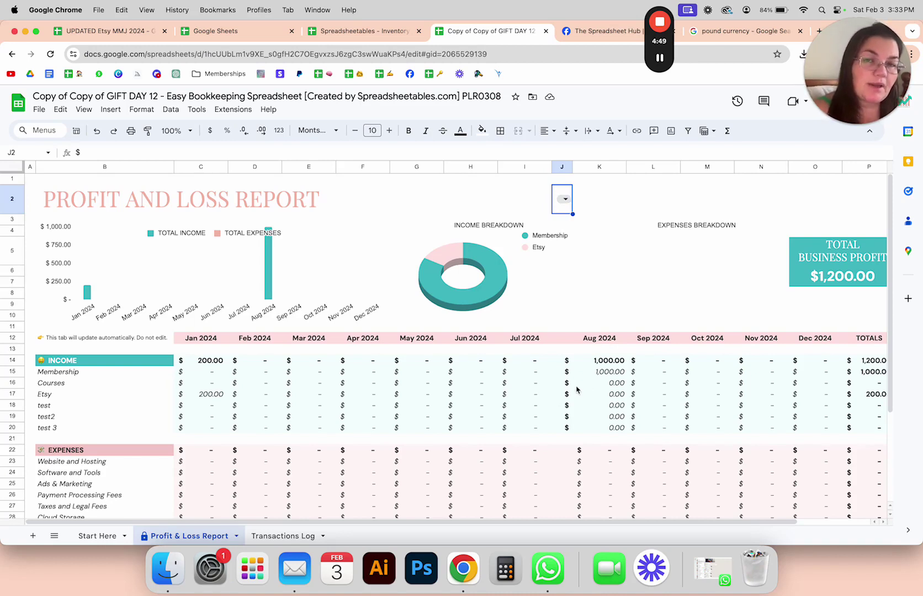
scroll(576, 390, "down", 5)
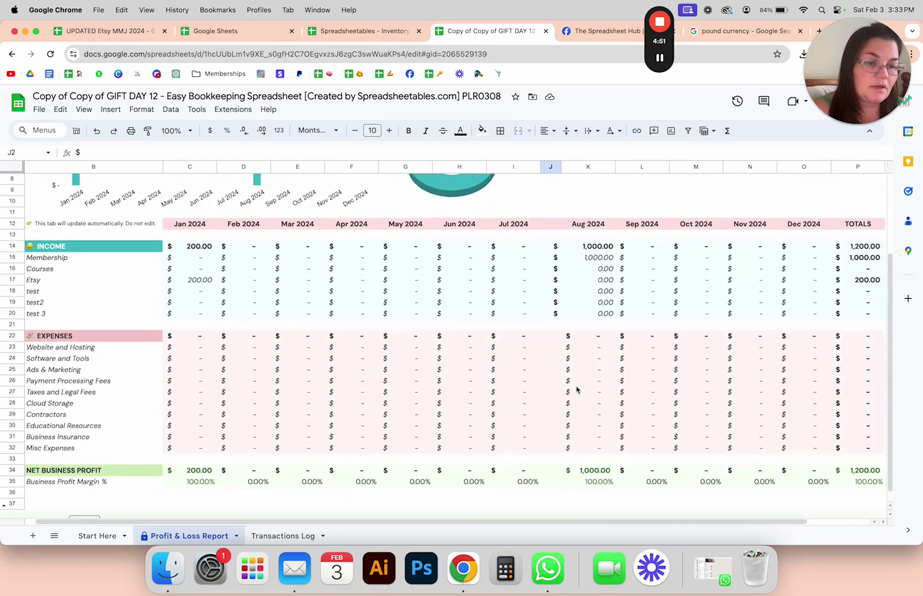
scroll(447, 324, "right", 3)
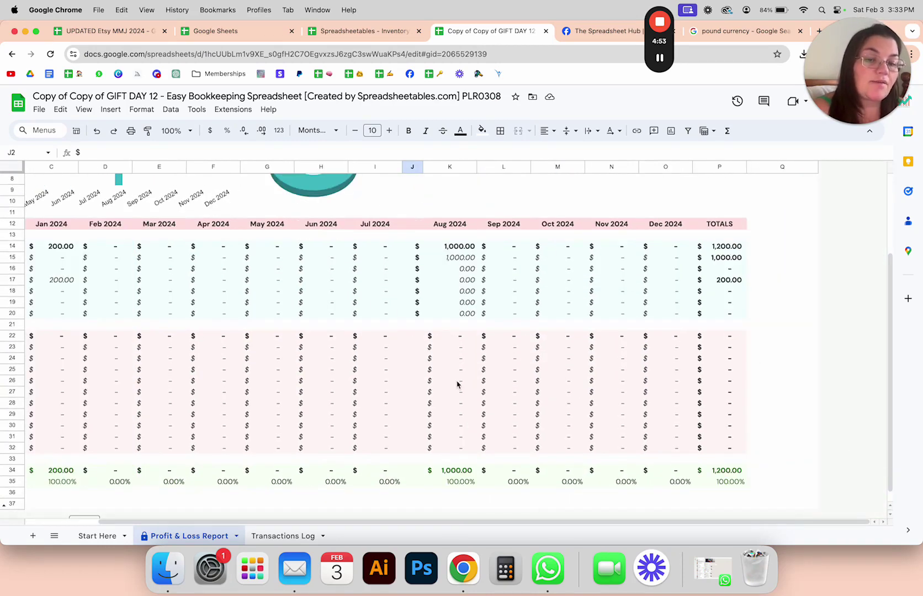
left_click_drag(488, 523, 366, 516)
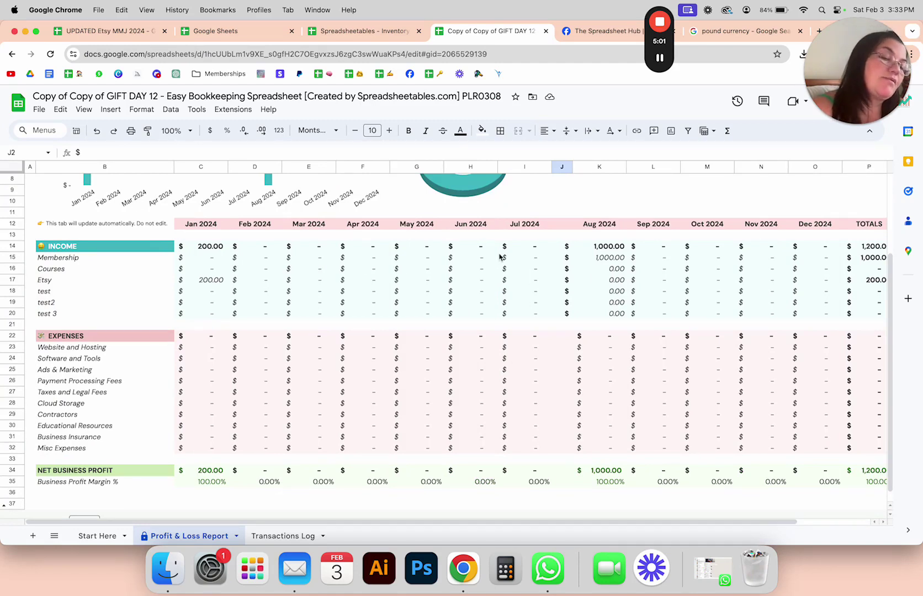
left_click(605, 248)
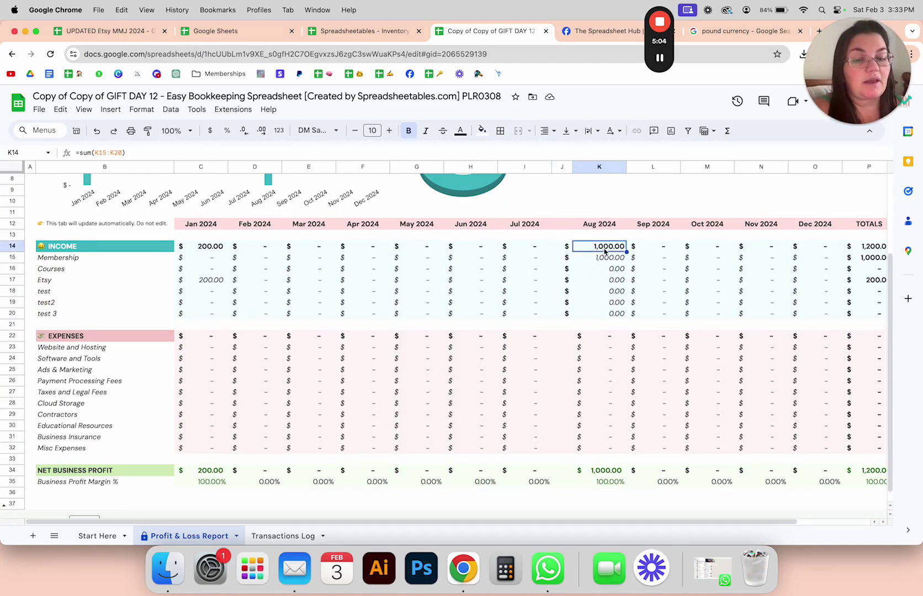
In the Transactions Log, insert a column before the Amount column and narrow it to fit a currency symbol
left_click(322, 533)
left_click(448, 270)
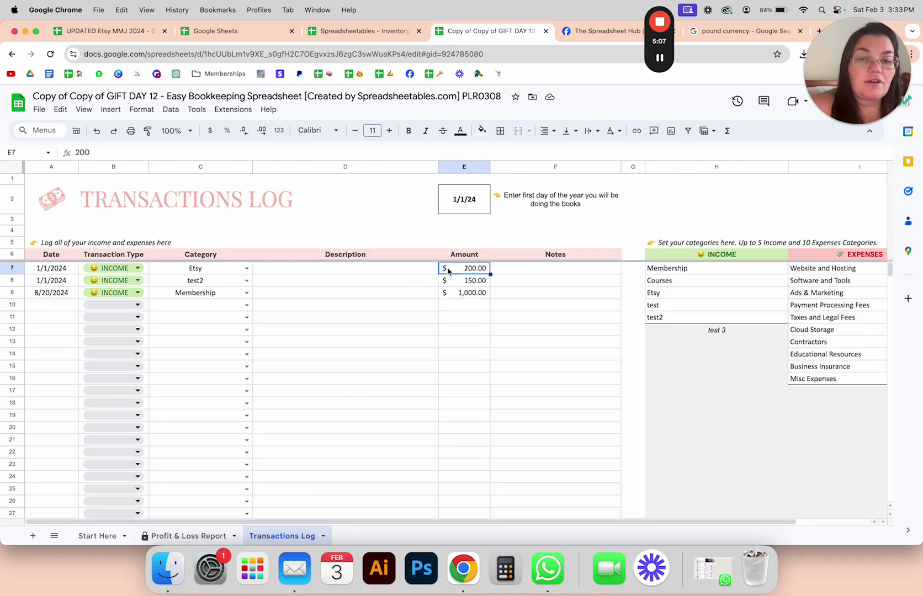
left_click(462, 166)
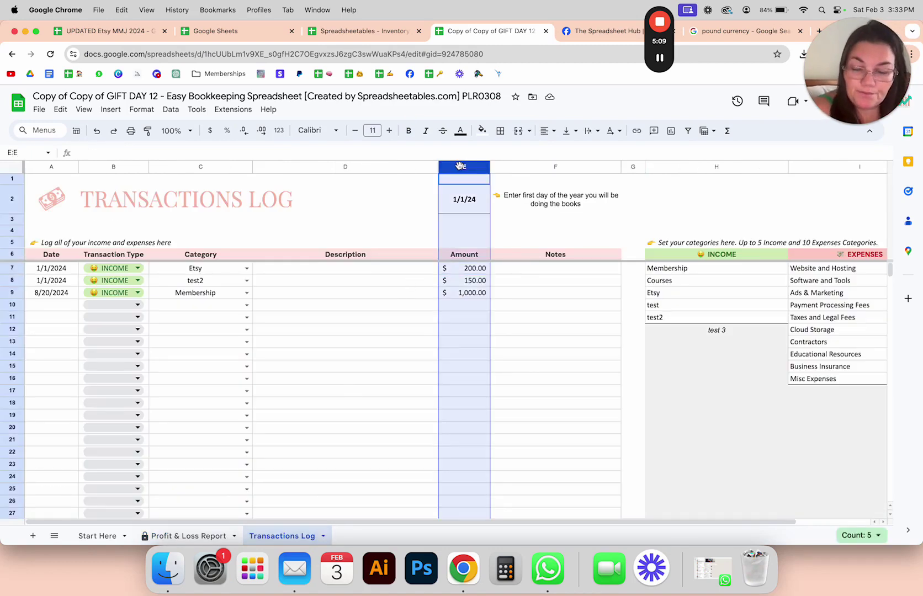
right_click(463, 167)
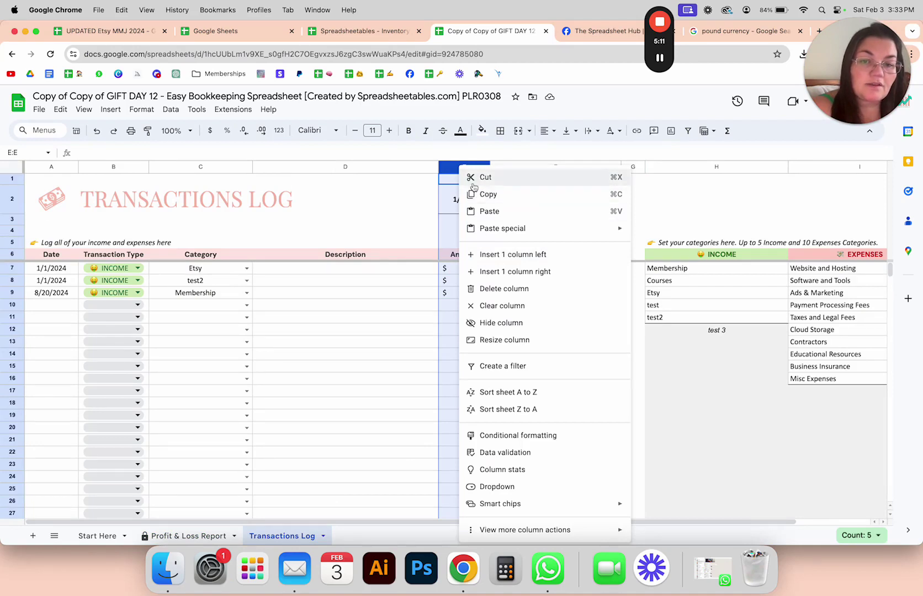
left_click(470, 255)
left_click_drag(490, 166, 451, 166)
In Transactions Log cell E7, enter a formula that references the J2 currency dropdown on the Profit & Loss Report
left_click(444, 268)
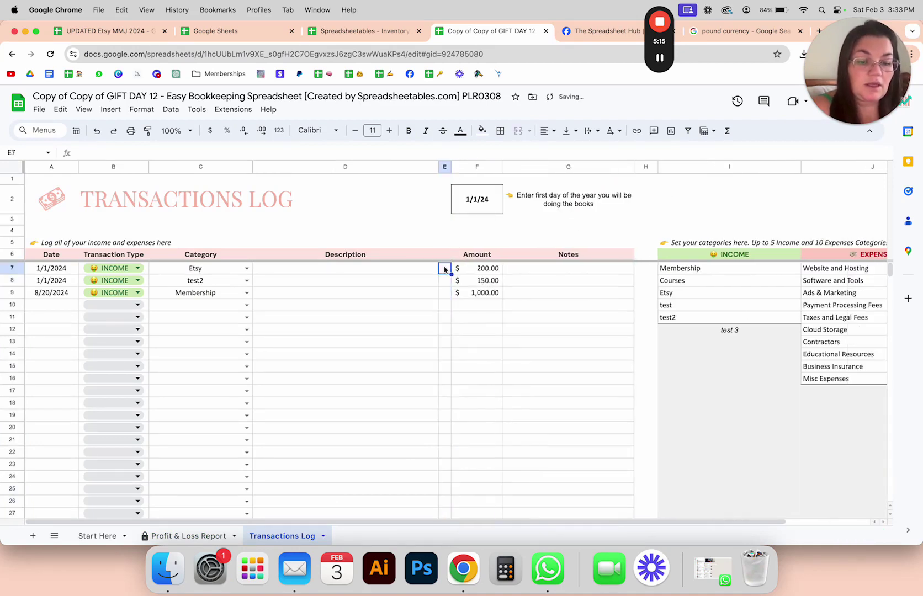
type("=")
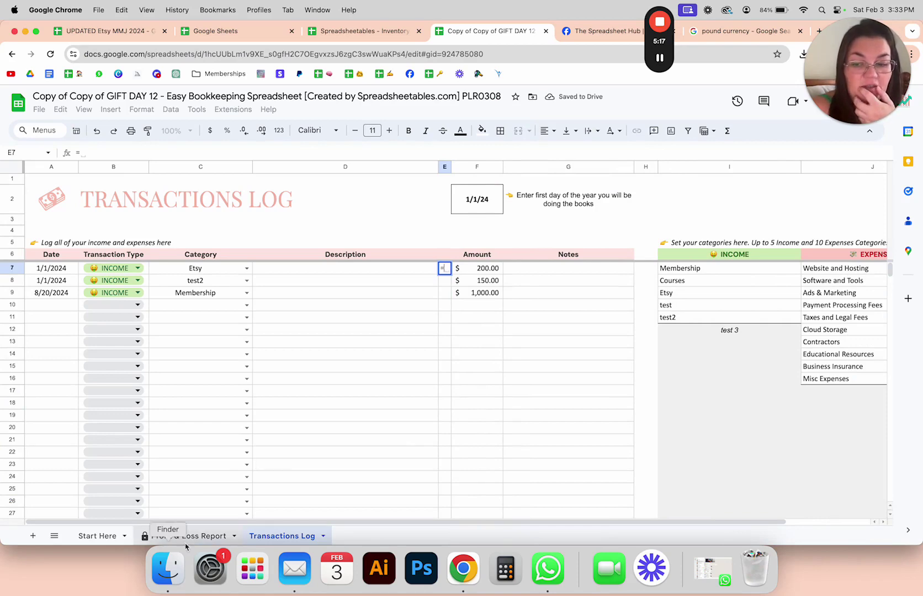
left_click(190, 536)
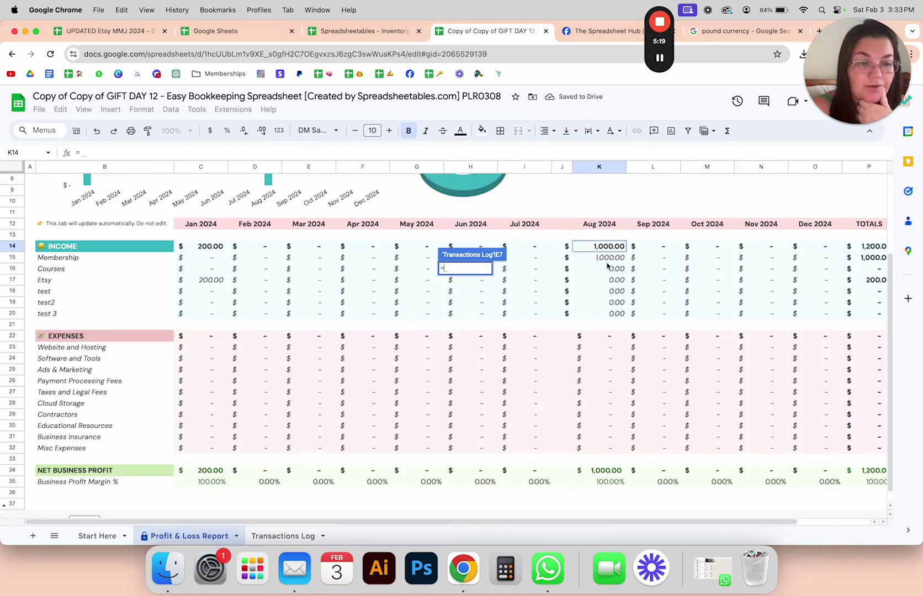
scroll(671, 204, "up", 5)
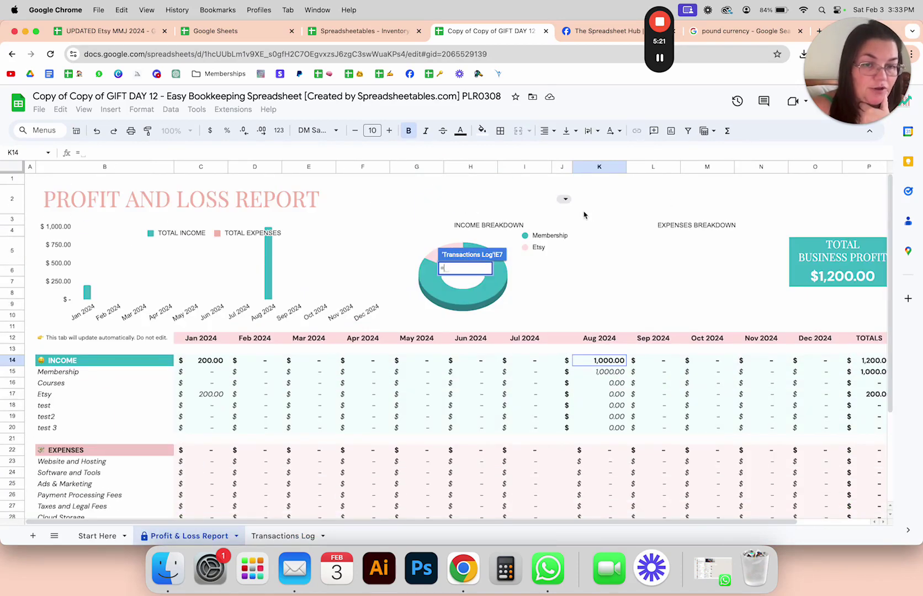
left_click(561, 200)
key("Return")
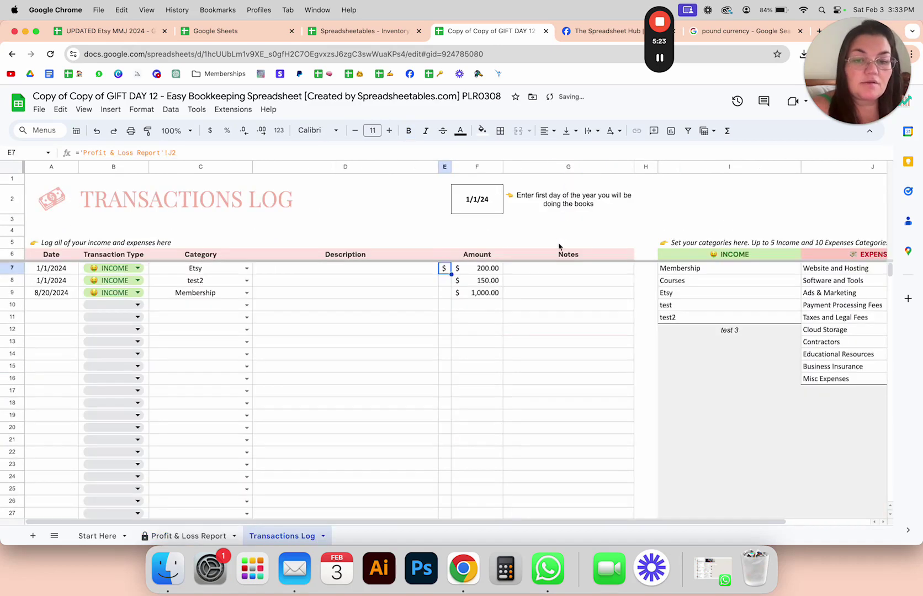
Make the E7 formula's reference absolute as $J$2 and fill it down the symbol column to row 21
left_click(169, 152)
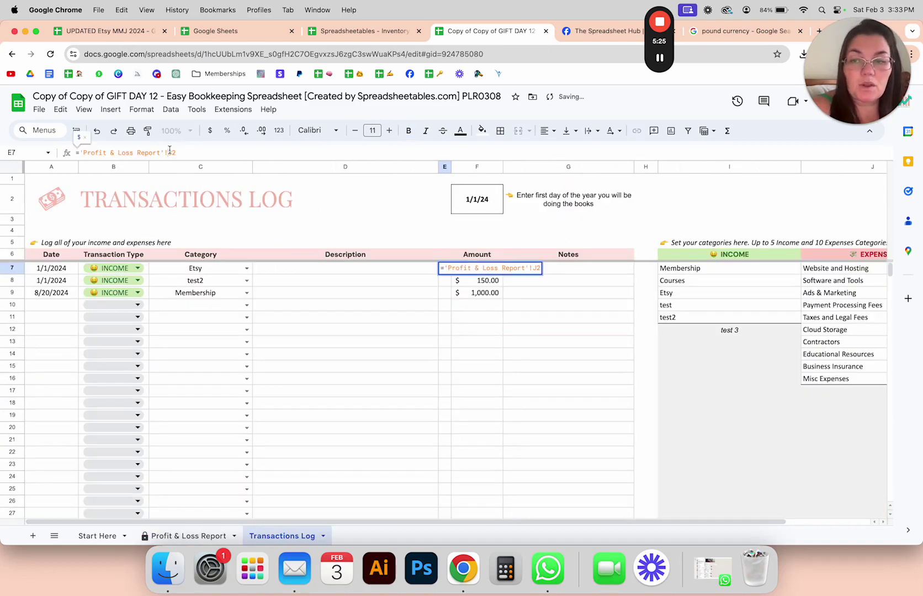
type("$J$")
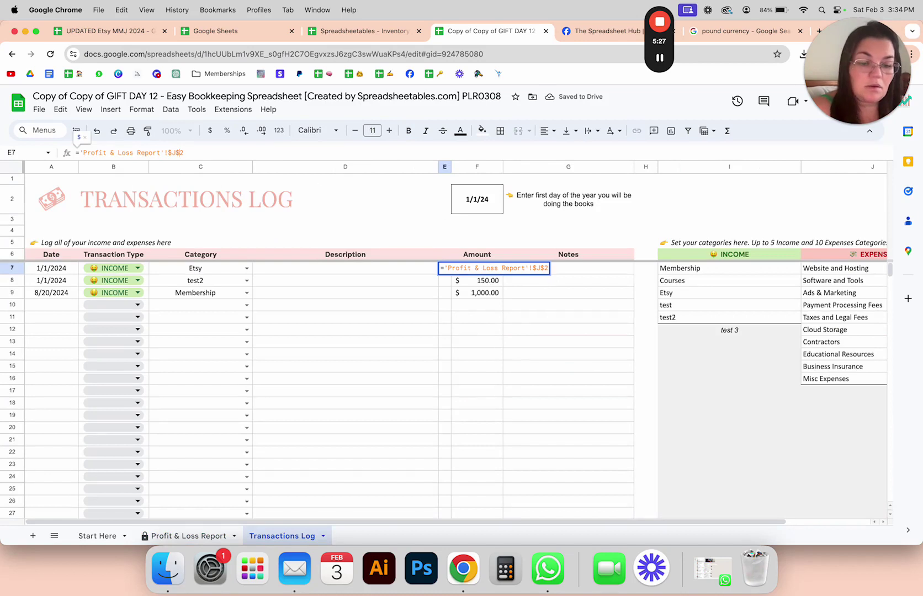
key("Return")
left_click(444, 268)
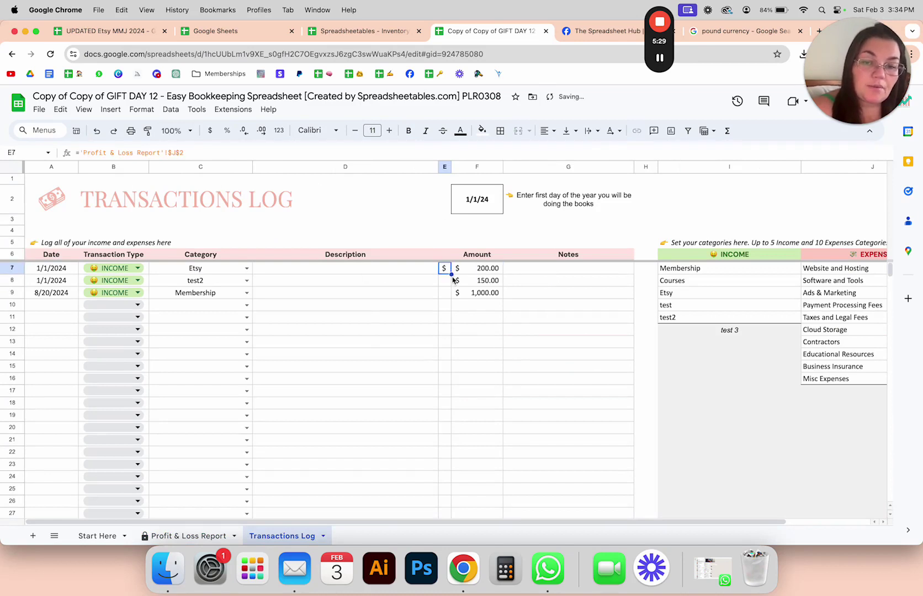
left_click_drag(451, 274, 480, 467)
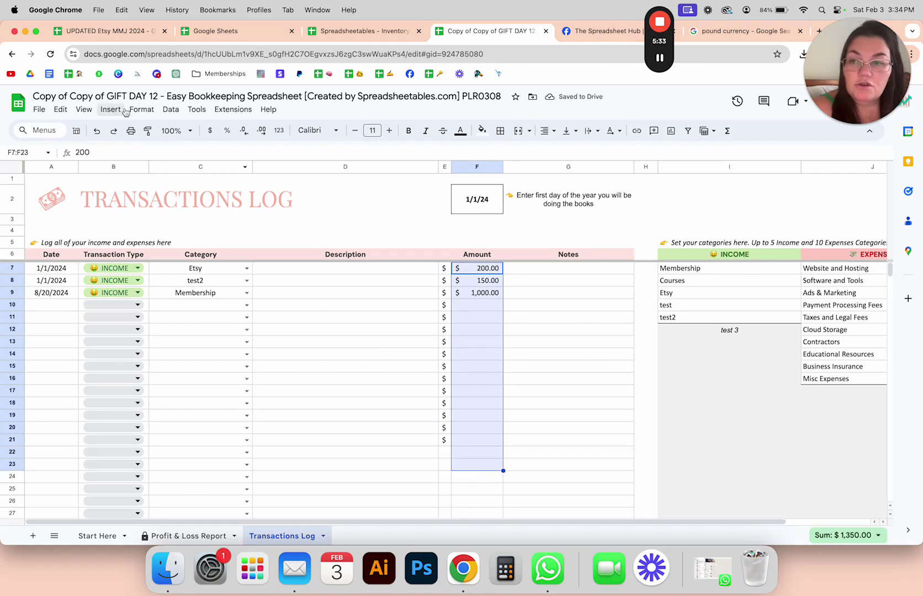
Apply the plain Number format to the Amount cells F7:F23
left_click(141, 109)
mouse_move(165, 155)
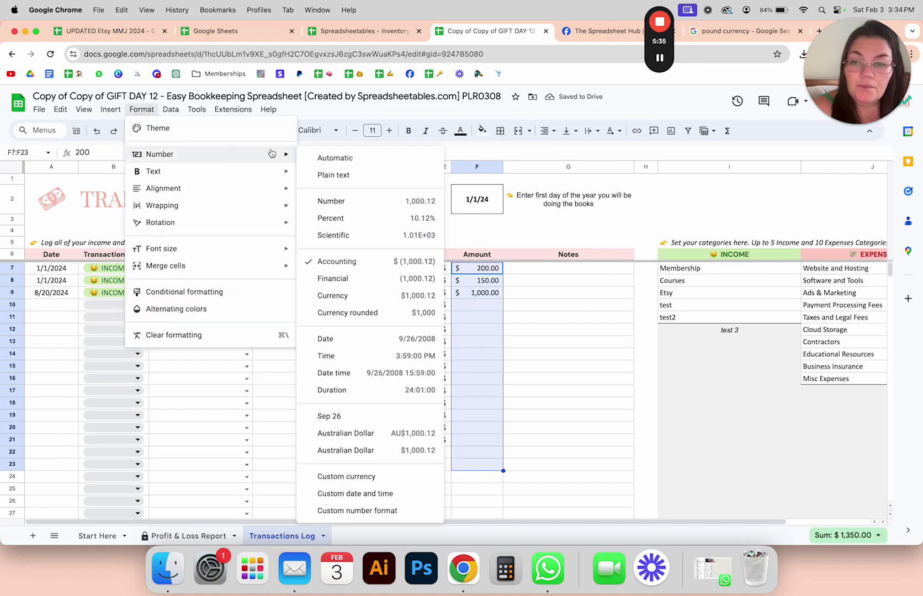
left_click(325, 201)
left_click(555, 330)
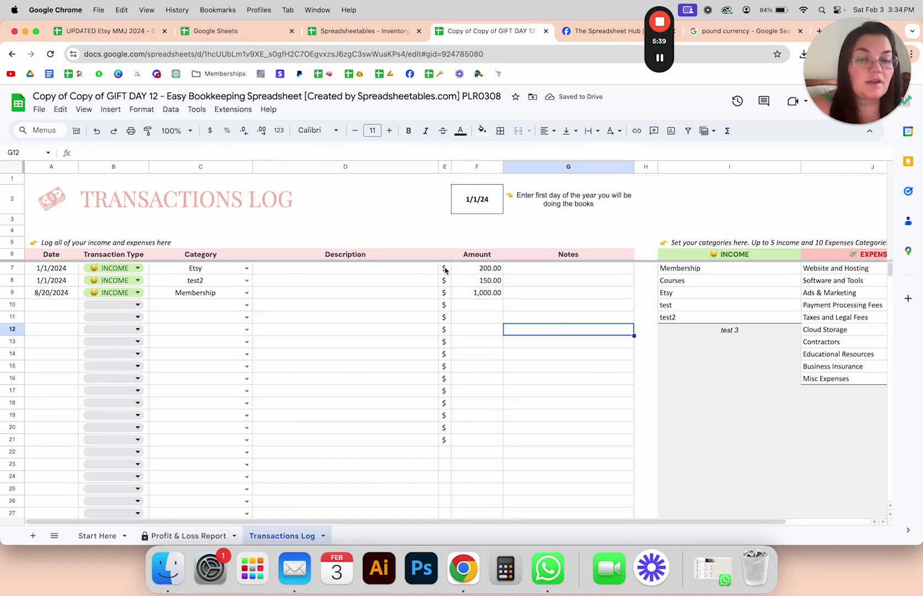
left_click(467, 272)
left_click(444, 272)
left_click(457, 298)
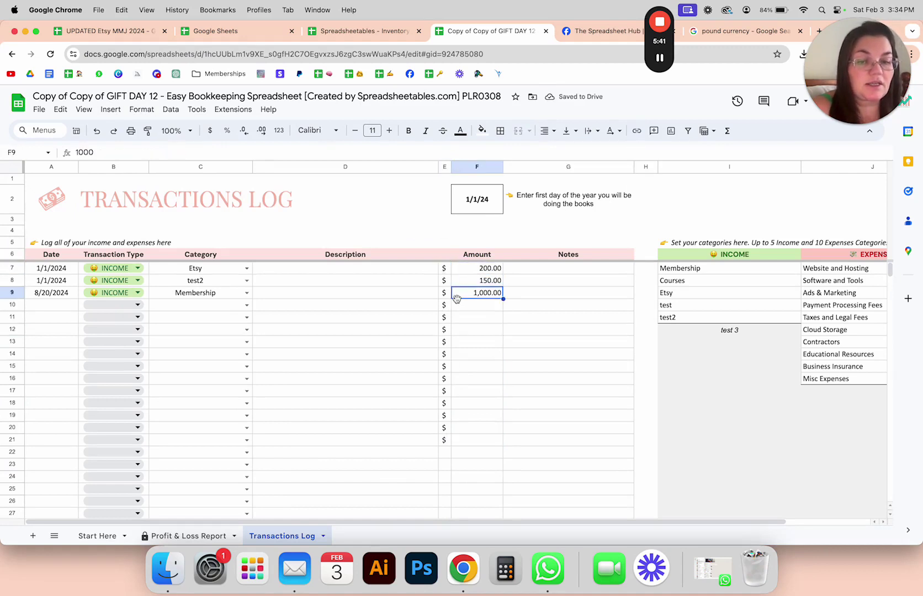
left_click(450, 271)
left_click(444, 271)
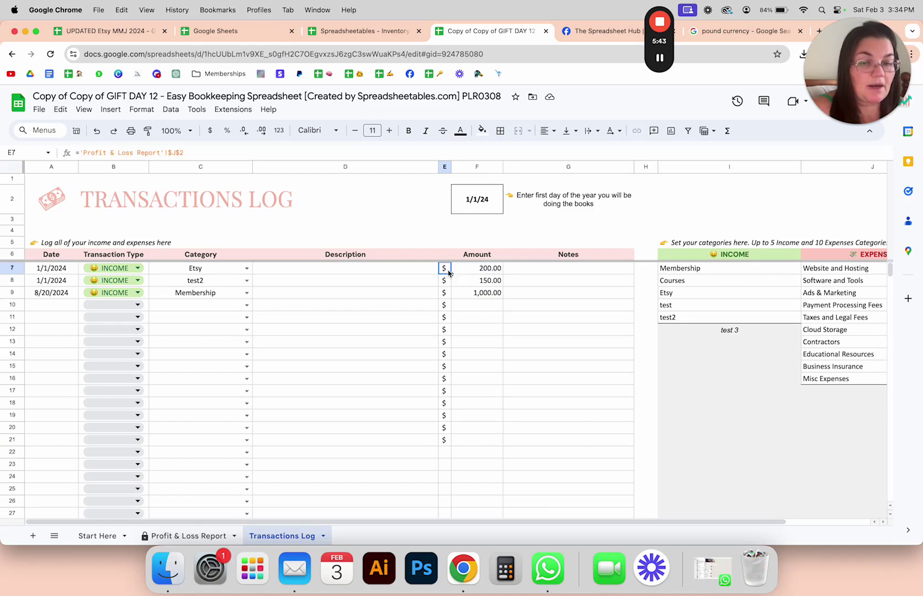
left_click(476, 334)
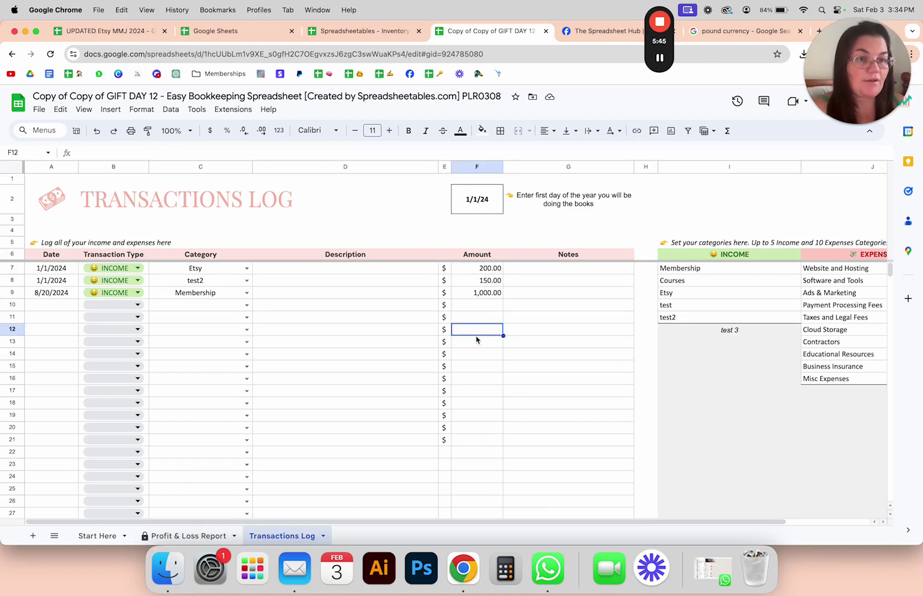
Clear all borders from the currency symbol and amount cells E7:F7
left_click_drag(444, 274, 470, 270)
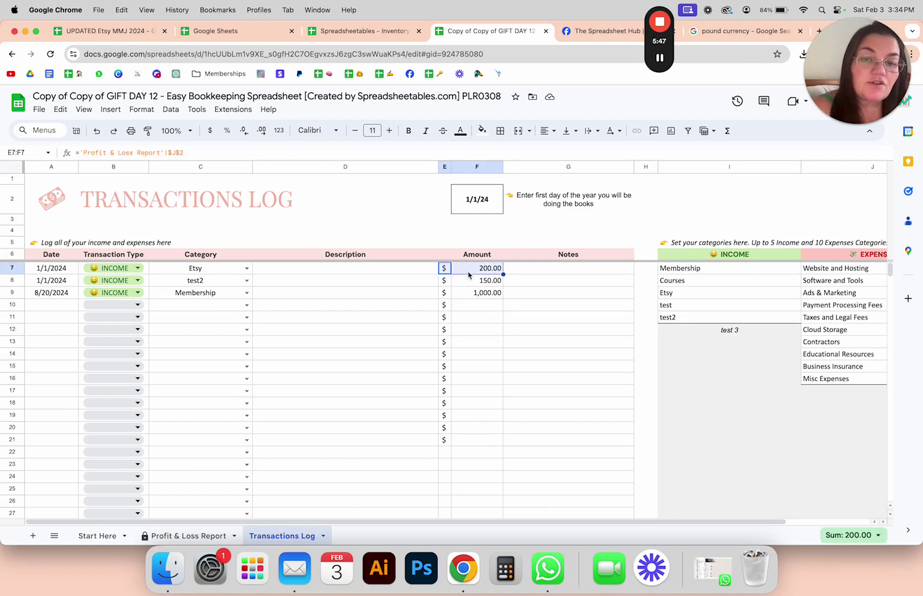
left_click(500, 130)
left_click(576, 175)
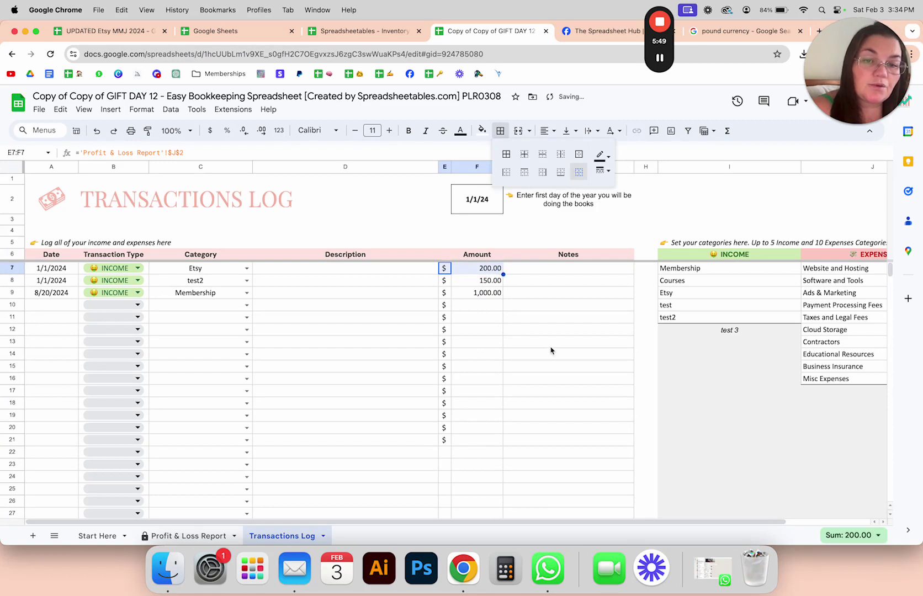
left_click(550, 351)
Apply a gray outer border around cells E7:F7 so the symbol and amount read as one cell
left_click_drag(446, 270, 460, 271)
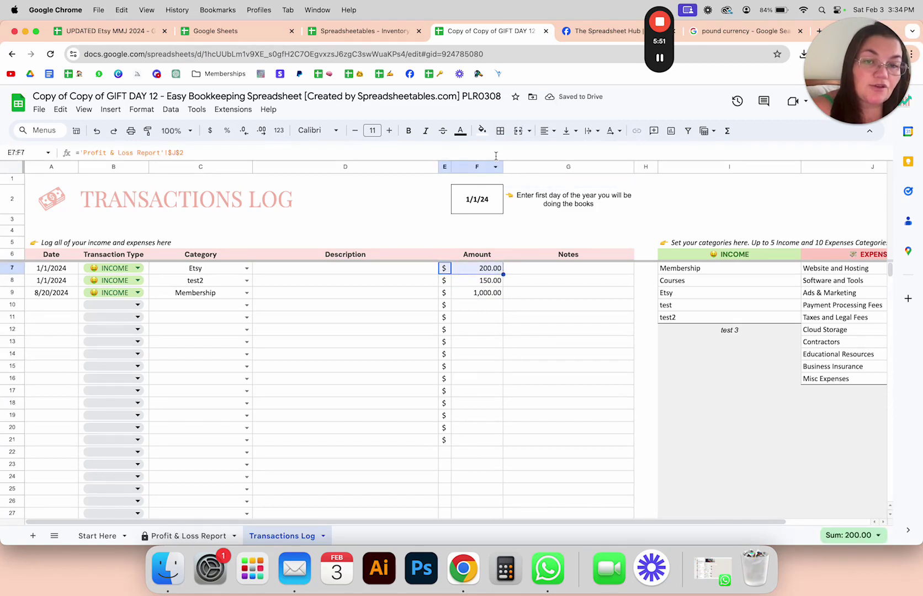
left_click(500, 131)
left_click(575, 156)
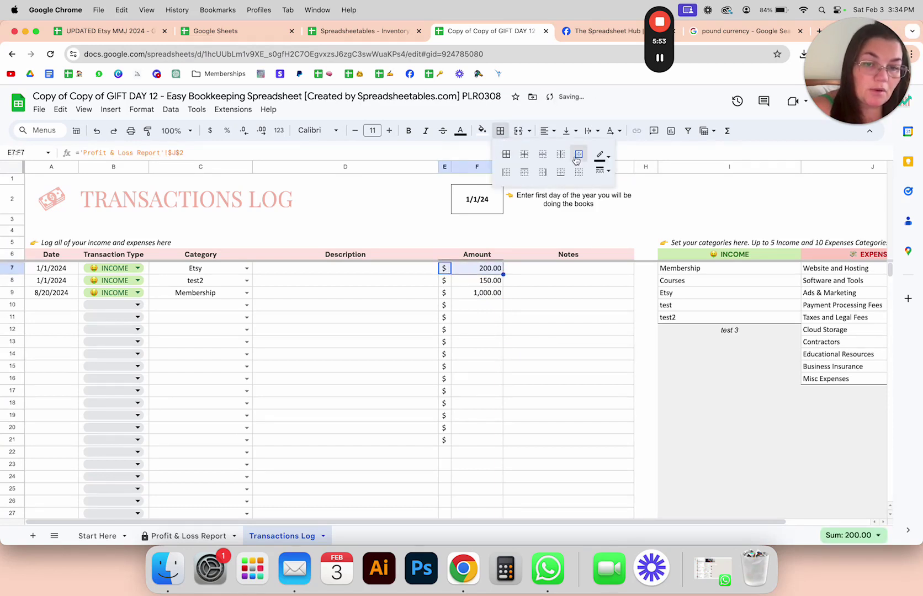
left_click(600, 155)
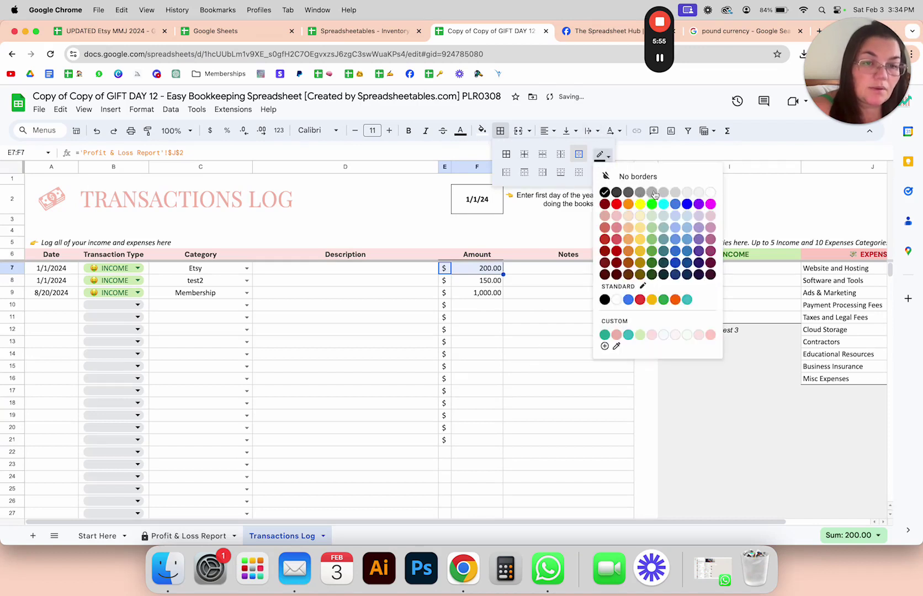
left_click(655, 192)
left_click(527, 393)
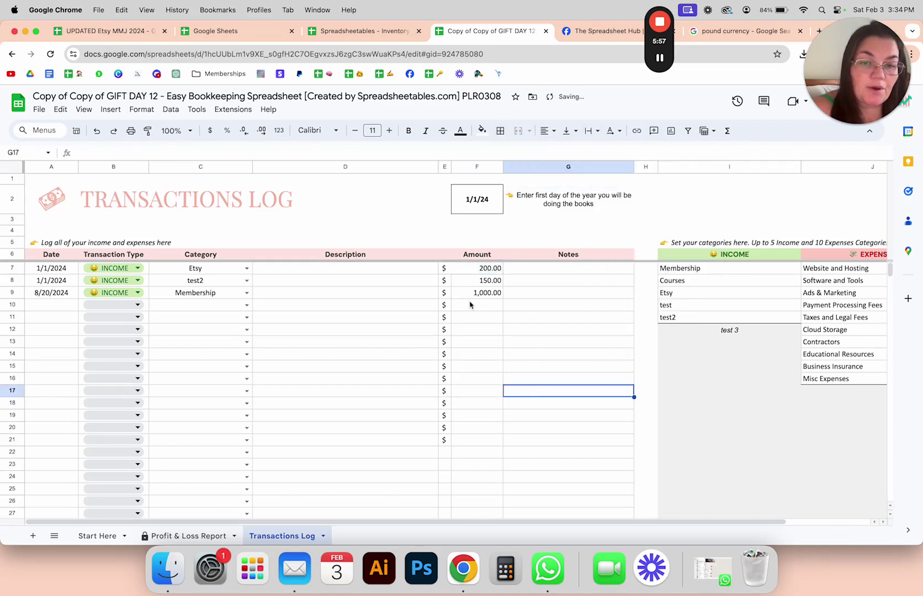
left_click(457, 269)
left_click(449, 269)
left_click(527, 305)
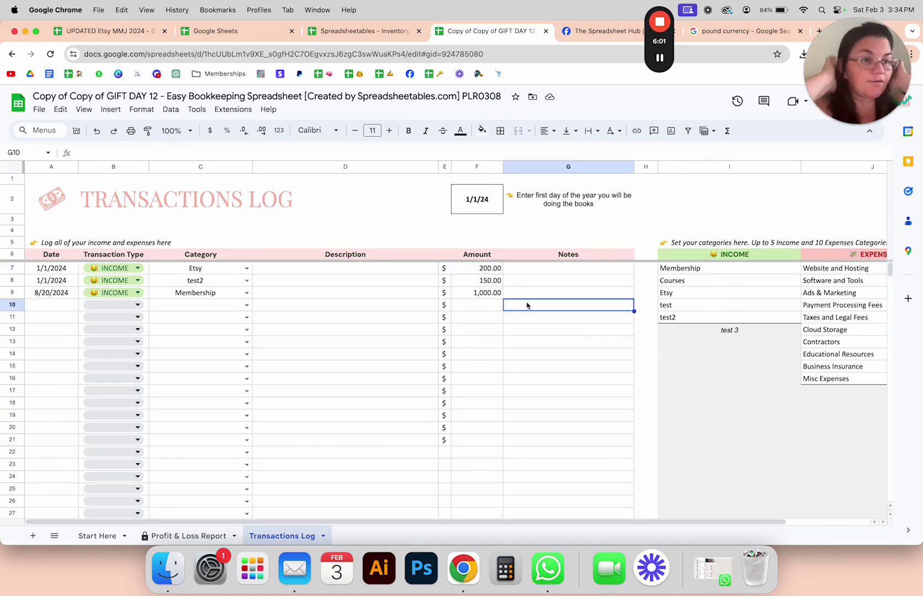
Set the J2 currency dropdown on the Profit & Loss Report to £ and return to the Transactions Log
left_click(206, 535)
left_click(564, 199)
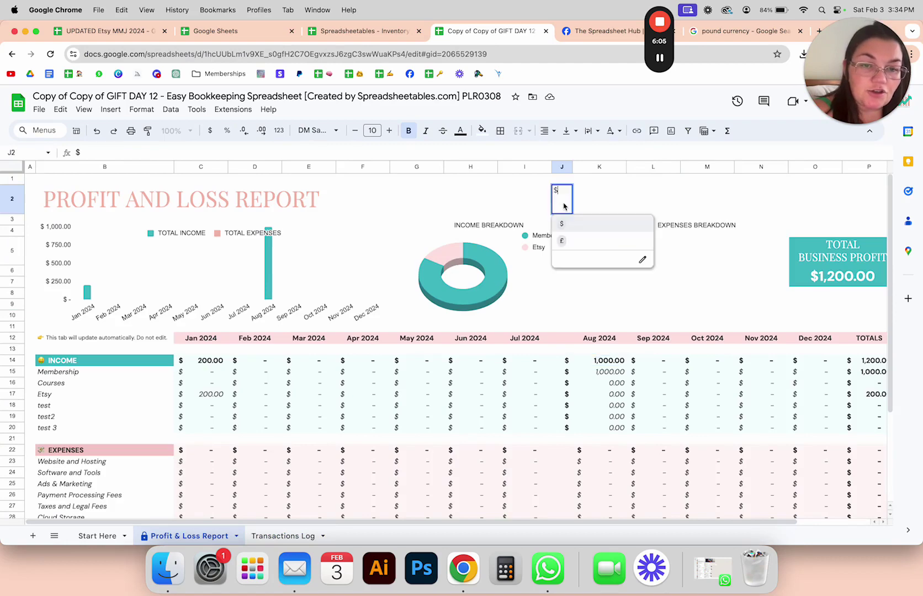
type("$")
left_click(563, 238)
left_click(282, 536)
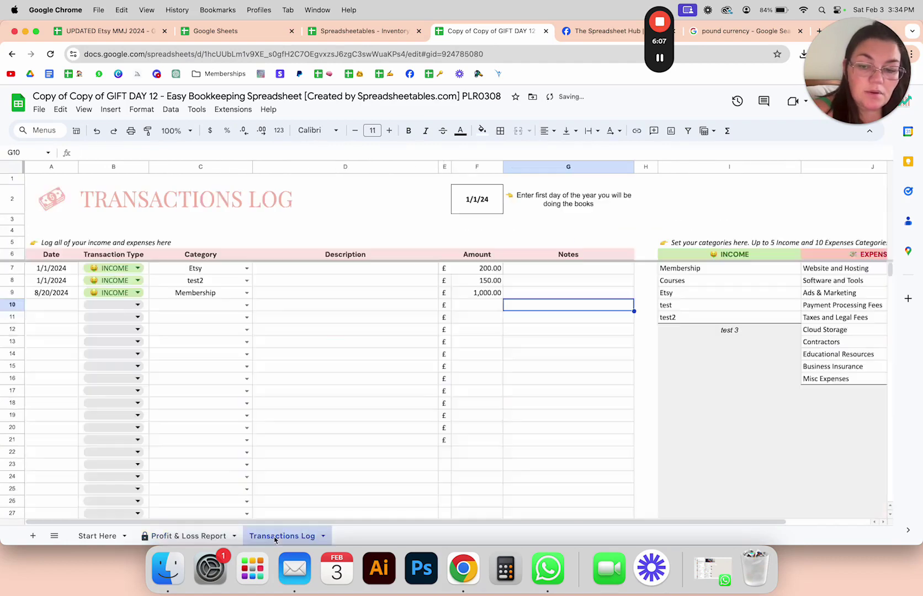
Fill cells E7:F7 down to row 22 and clear the amounts in F8:F24
left_click(446, 270)
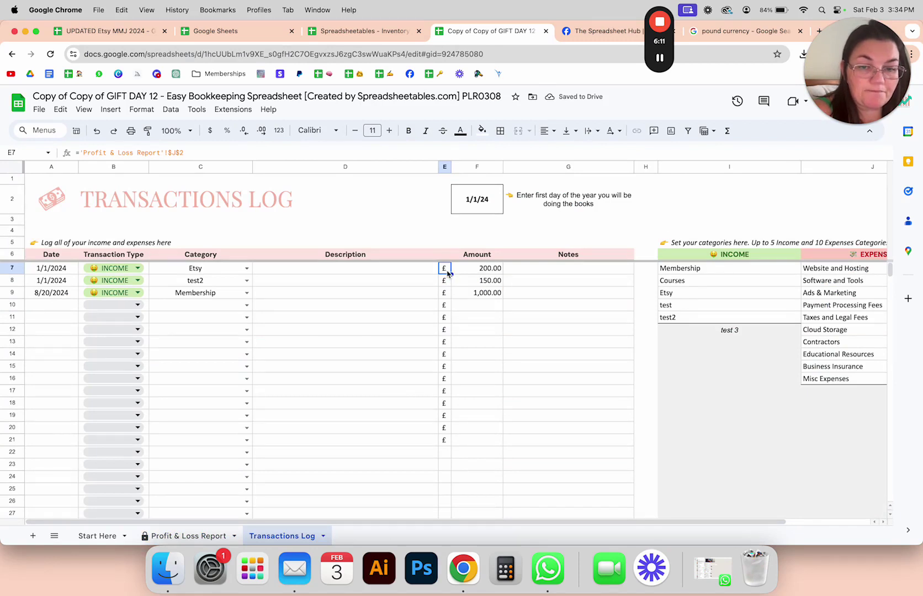
left_click_drag(447, 272, 493, 455)
left_click(478, 305)
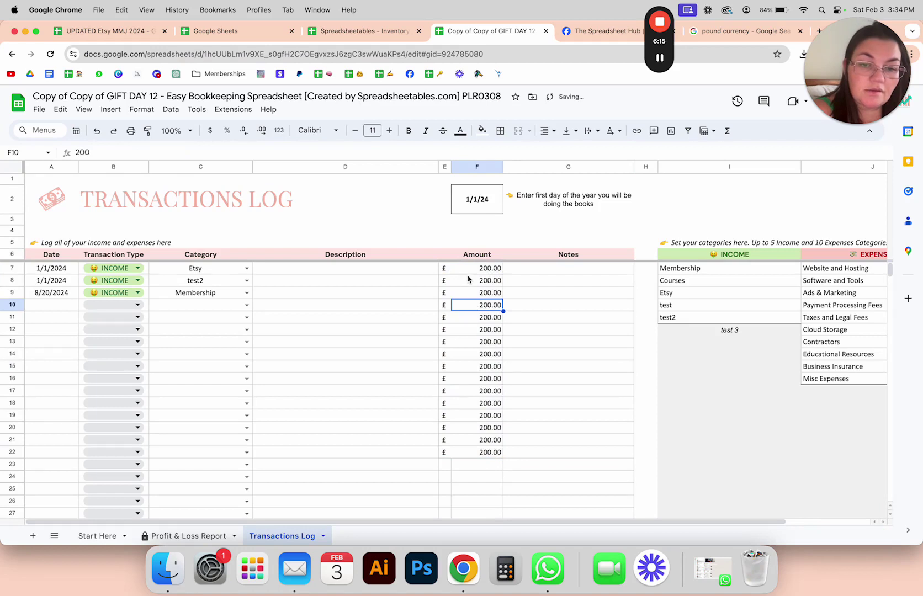
left_click_drag(469, 282, 500, 477)
key("Delete")
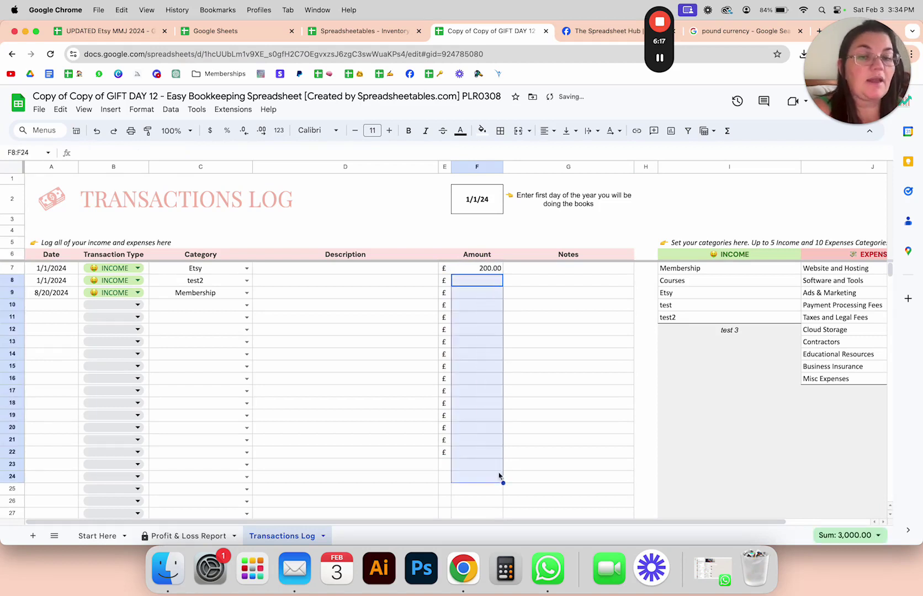
left_click(556, 386)
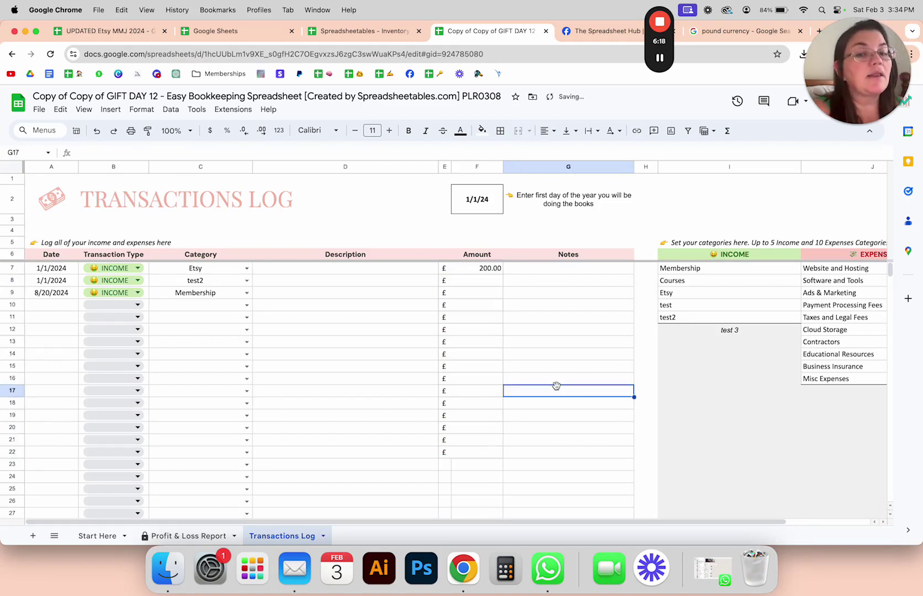
left_click(482, 282)
left_click(444, 267)
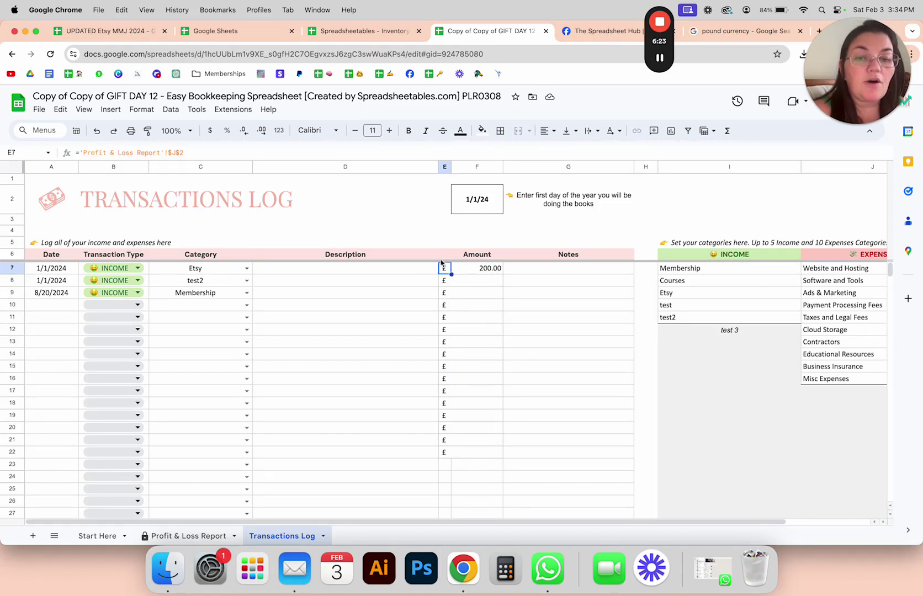
left_click(492, 269)
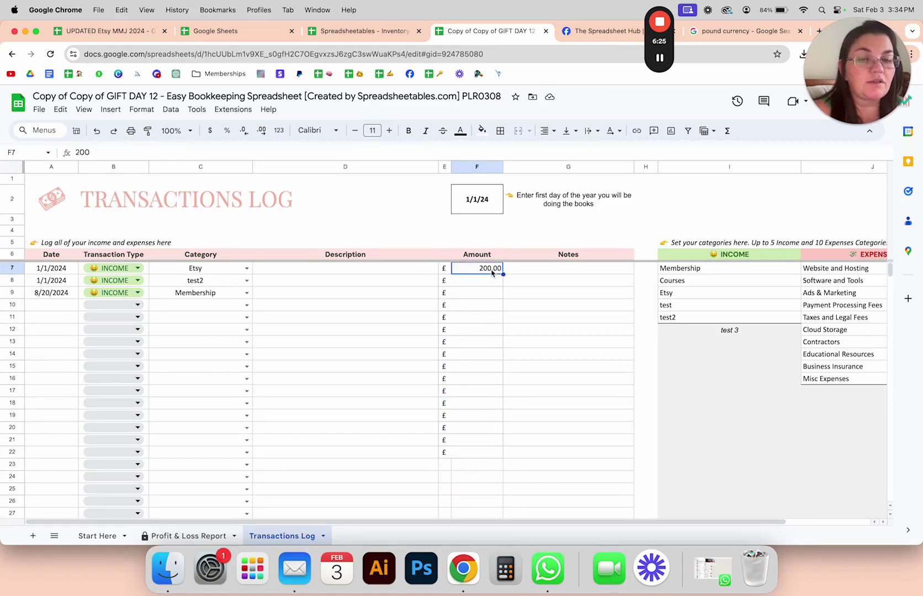
Change E7's formula to =if(F7="","",('Profit & Loss Report'!$J$2)) so the currency symbol depends on an amount in F7
left_click(447, 270)
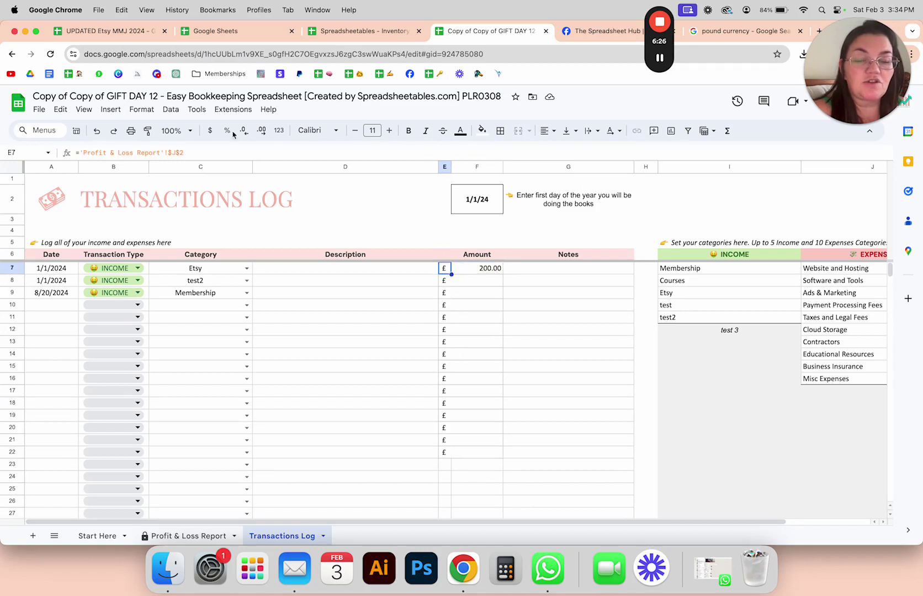
left_click(79, 153)
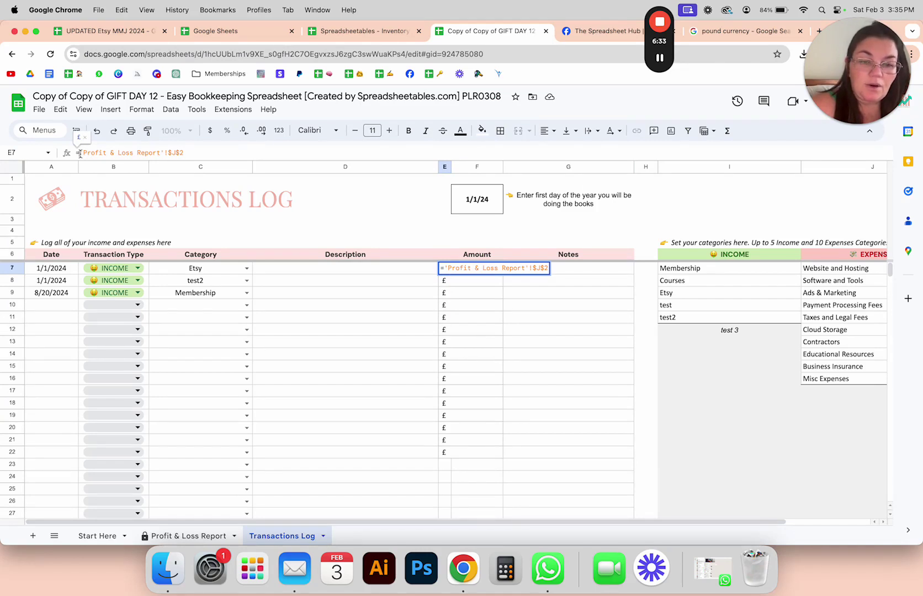
type("if((")
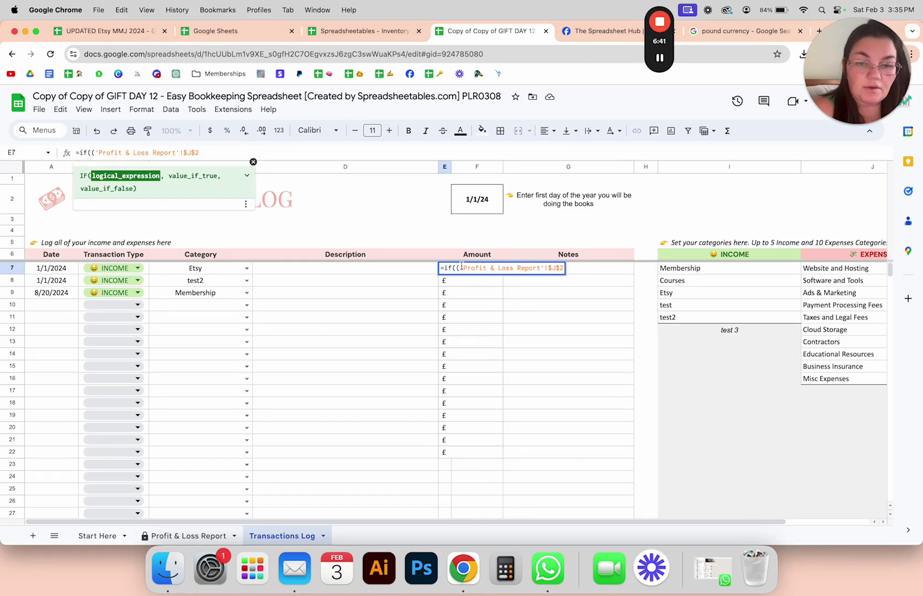
left_click(467, 283)
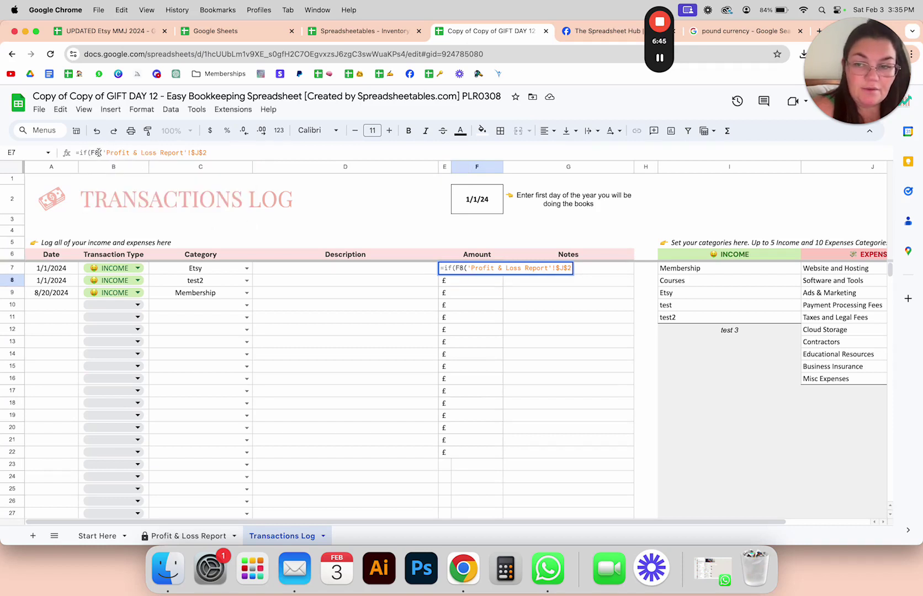
key("BackSpace")
type("7=\"\",")
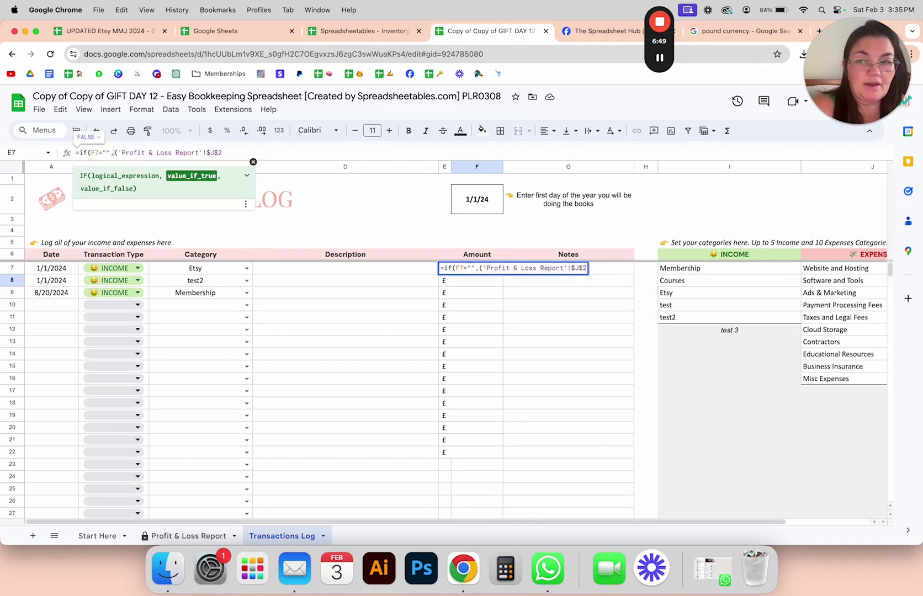
type("\"\"")
type(",)")
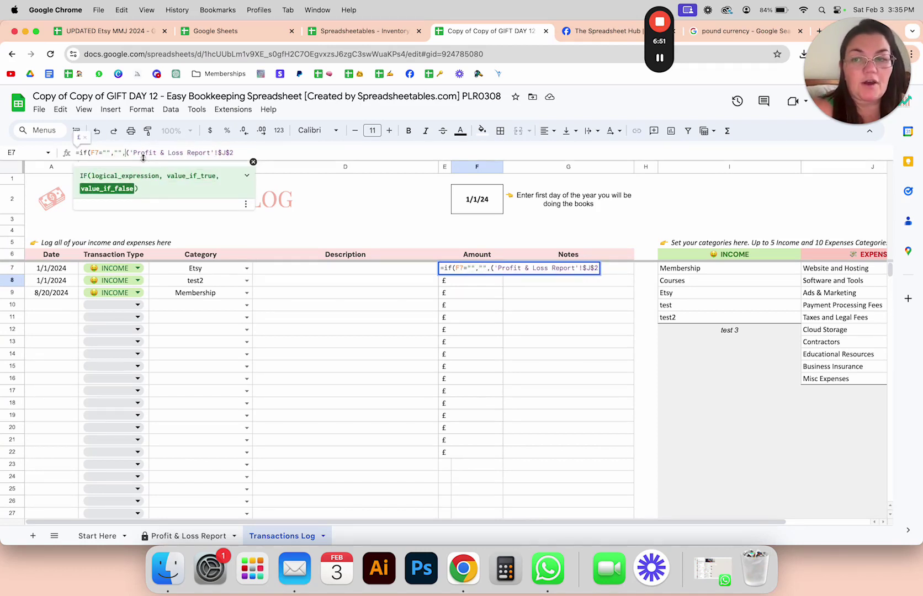
key("Return")
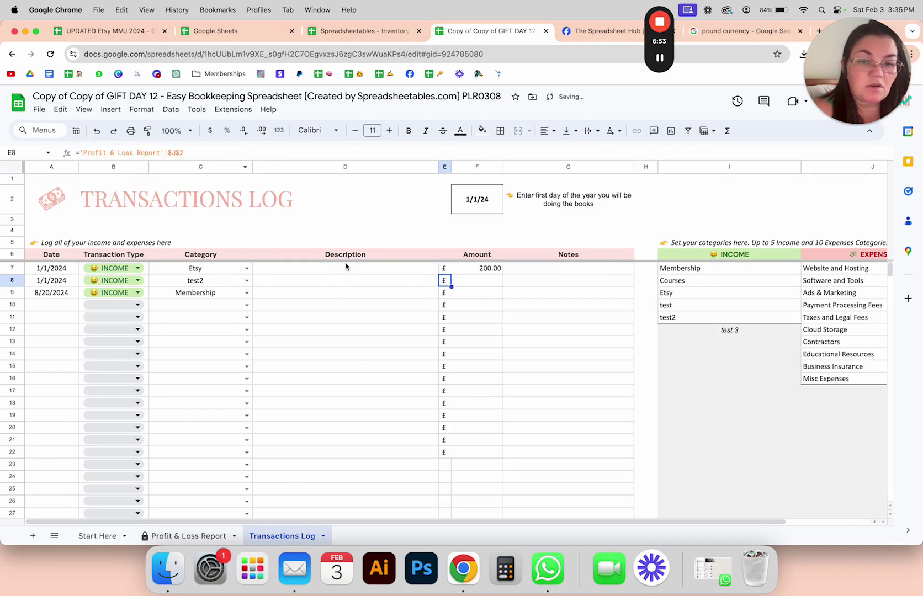
Fill E7's conditional currency symbol formula down through E22
left_click(473, 270)
left_click(444, 270)
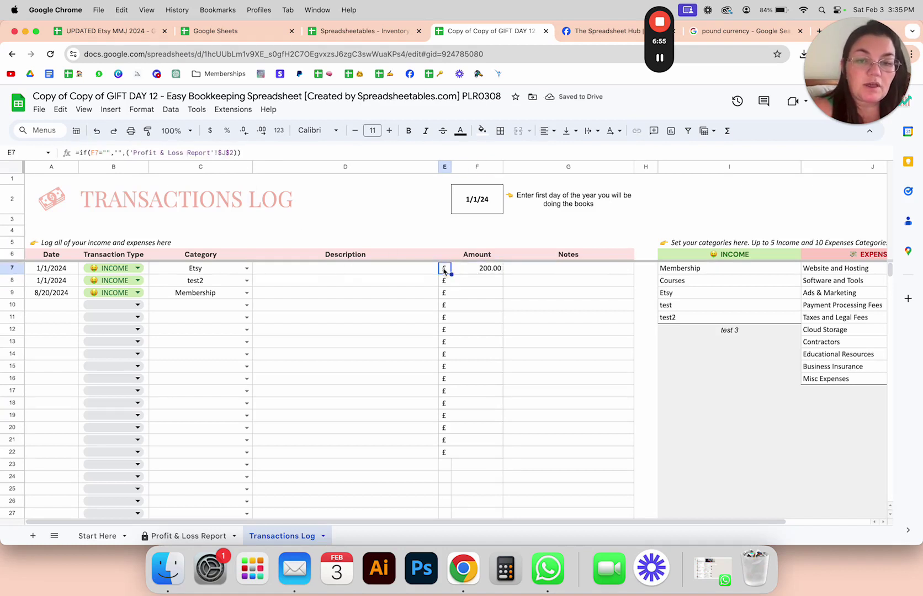
left_click_drag(451, 273, 450, 457)
left_click(482, 367)
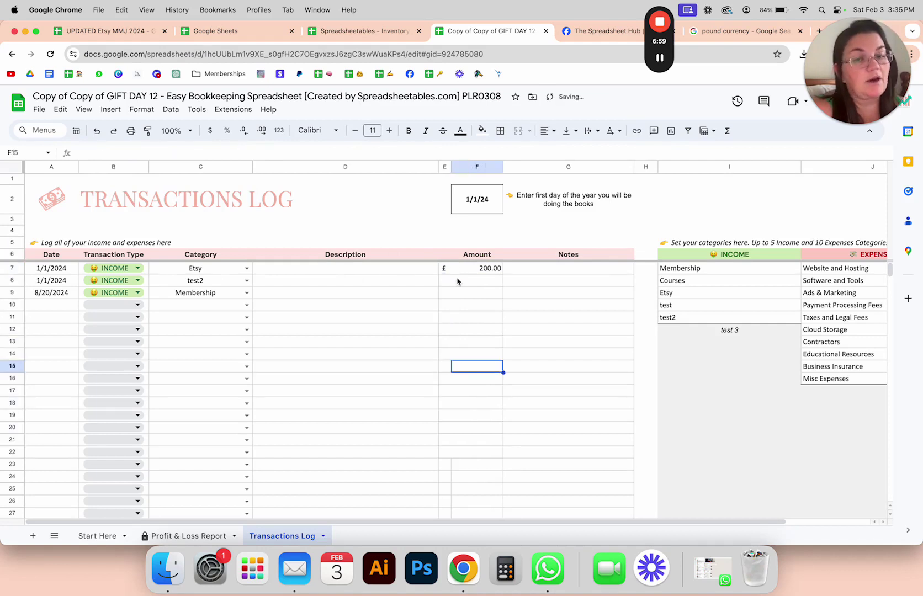
Enter 100 as the amount in F8 and check the currency symbol formula in E8
left_click(458, 279)
type("100")
key("Return")
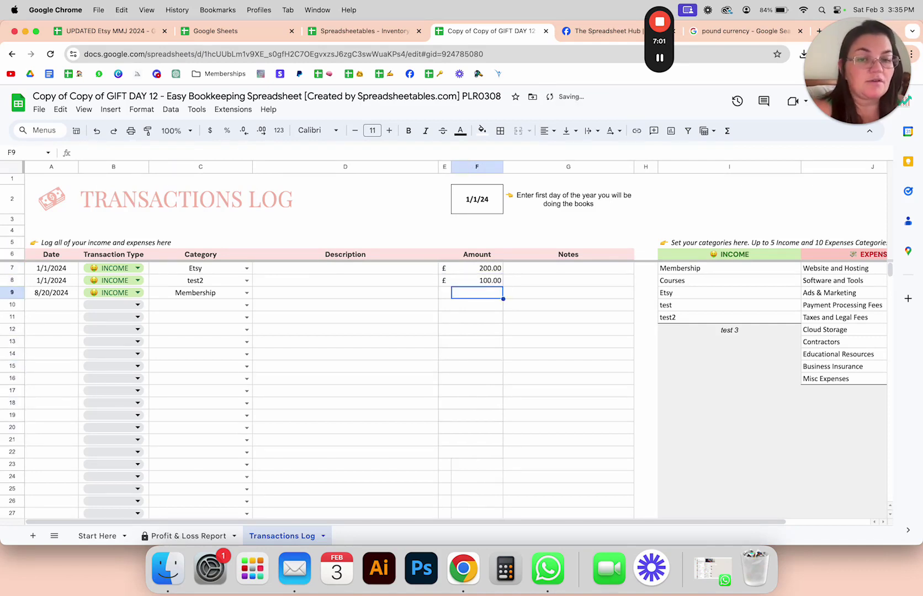
left_click(443, 282)
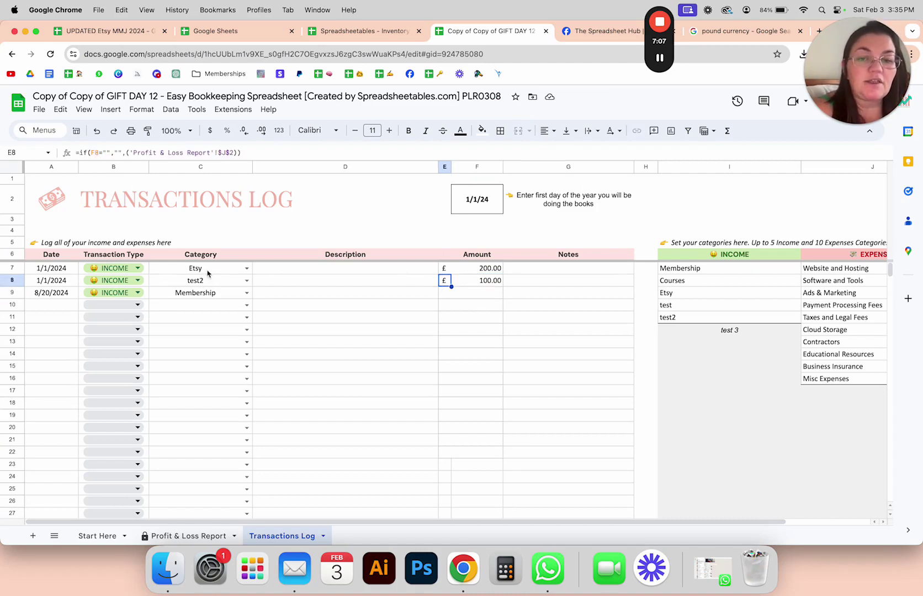
left_click_drag(208, 273, 547, 383)
left_click(548, 383)
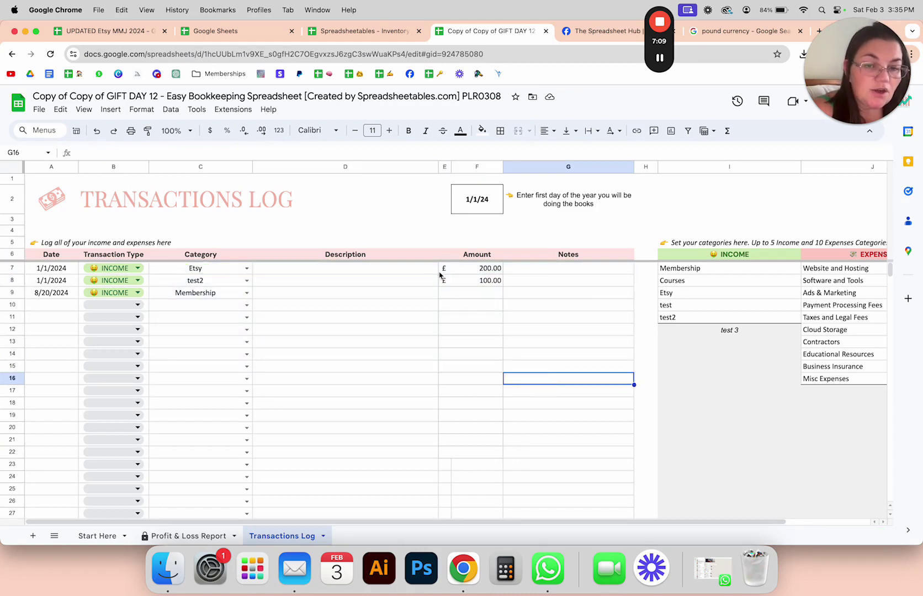
Protect the currency symbol range E7:E15 so that a warning is shown when someone edits it
left_click_drag(440, 269, 440, 374)
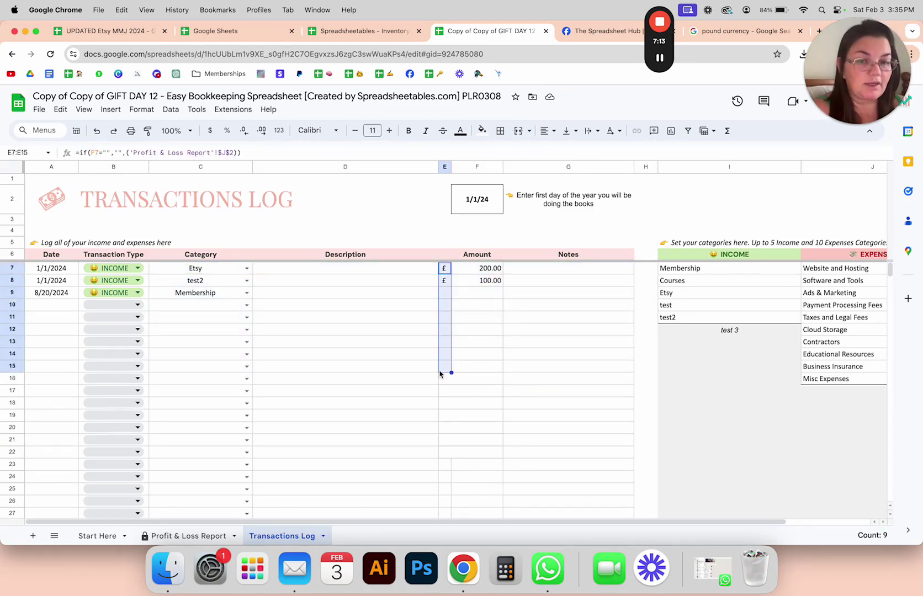
right_click(441, 295)
mouse_move(523, 532)
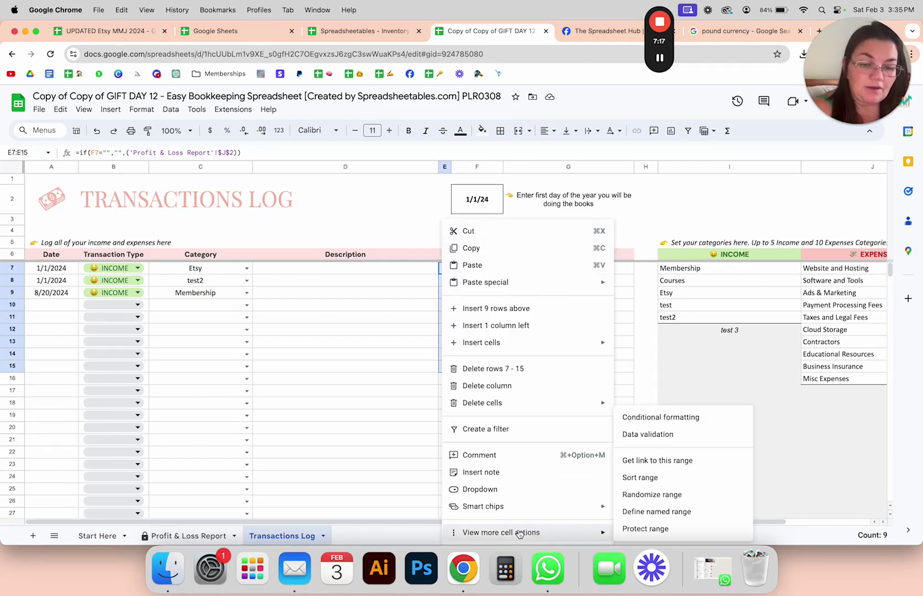
left_click(657, 528)
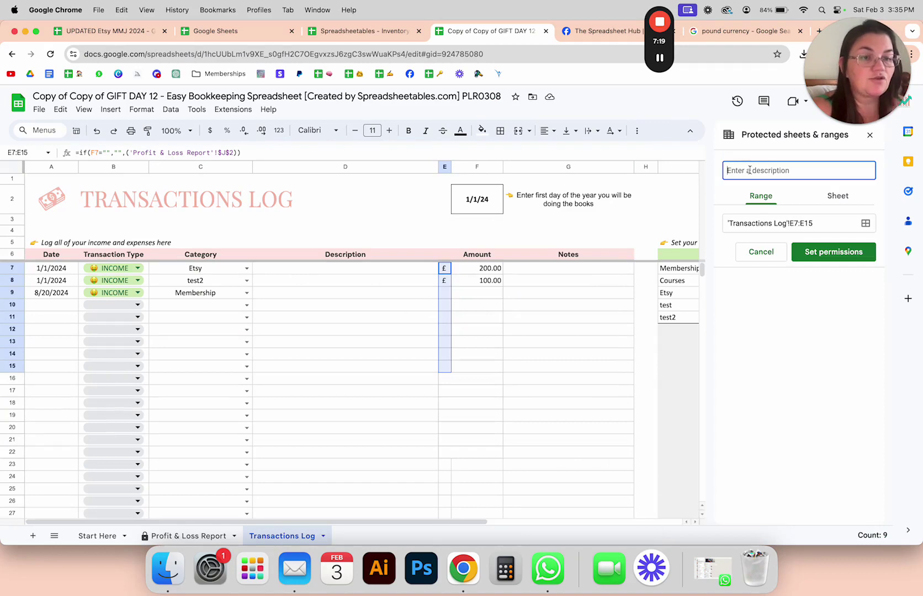
left_click(827, 253)
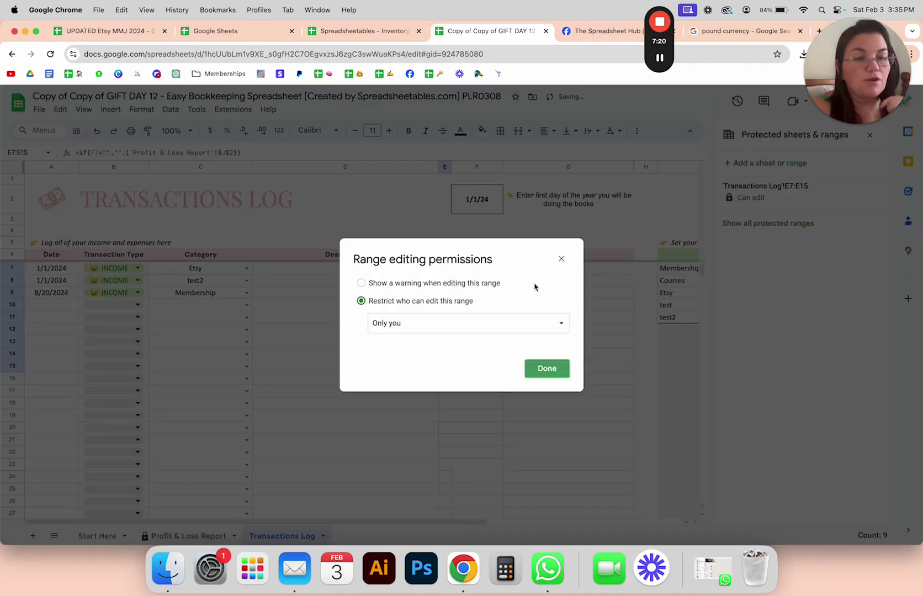
left_click(416, 283)
left_click(543, 370)
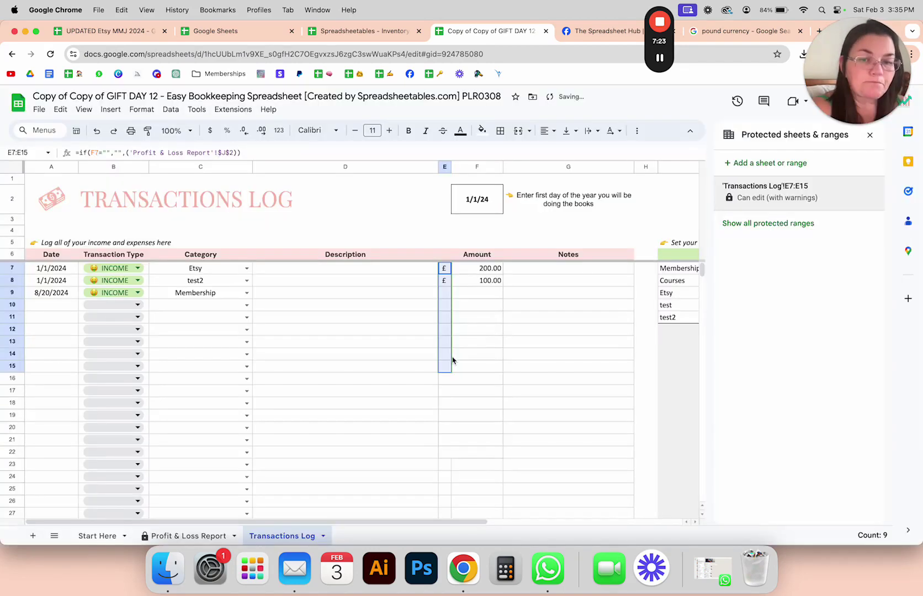
left_click(869, 135)
left_click(511, 361)
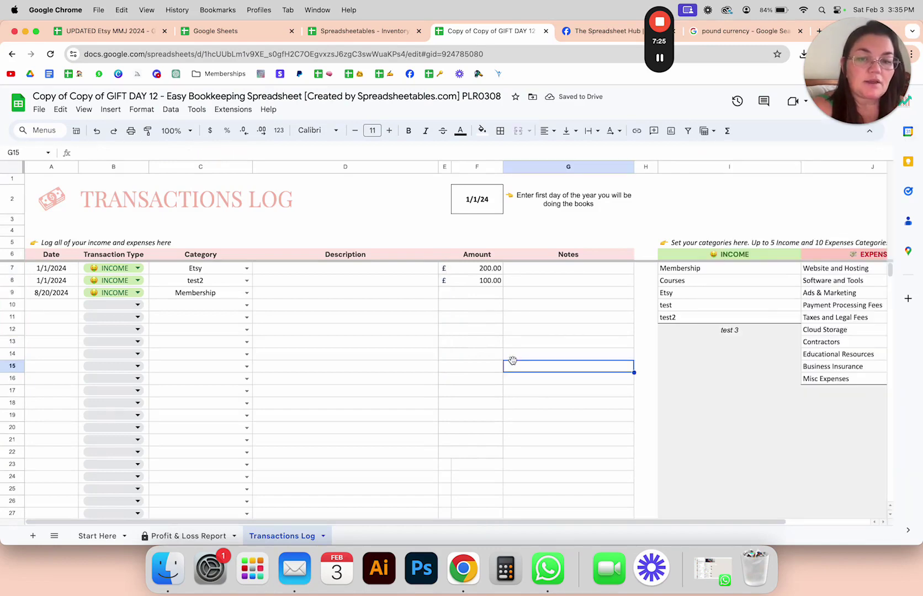
Test the protected range by trying to overwrite E10 with 7, and decline the edit
left_click(444, 271)
left_click(447, 303)
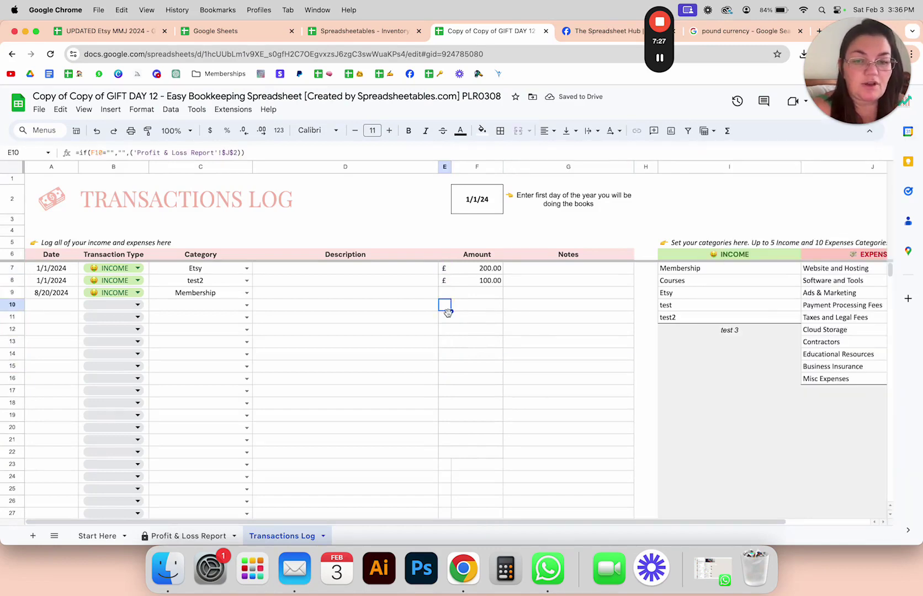
type("7")
key("Return")
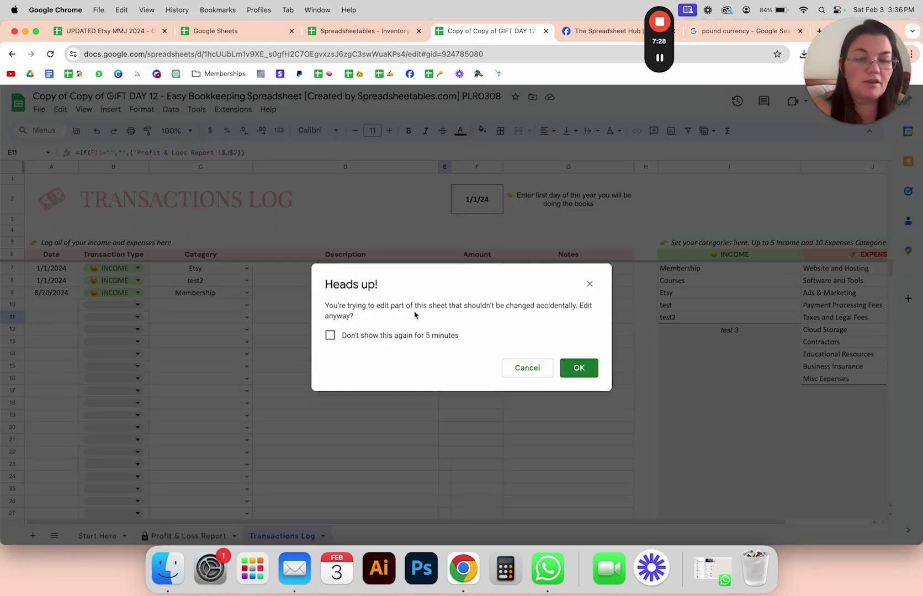
left_click(533, 368)
Try to clear C7:G15, which spans the protected symbol cells, and cancel the deletion
left_click_drag(176, 269, 546, 373)
key("Delete")
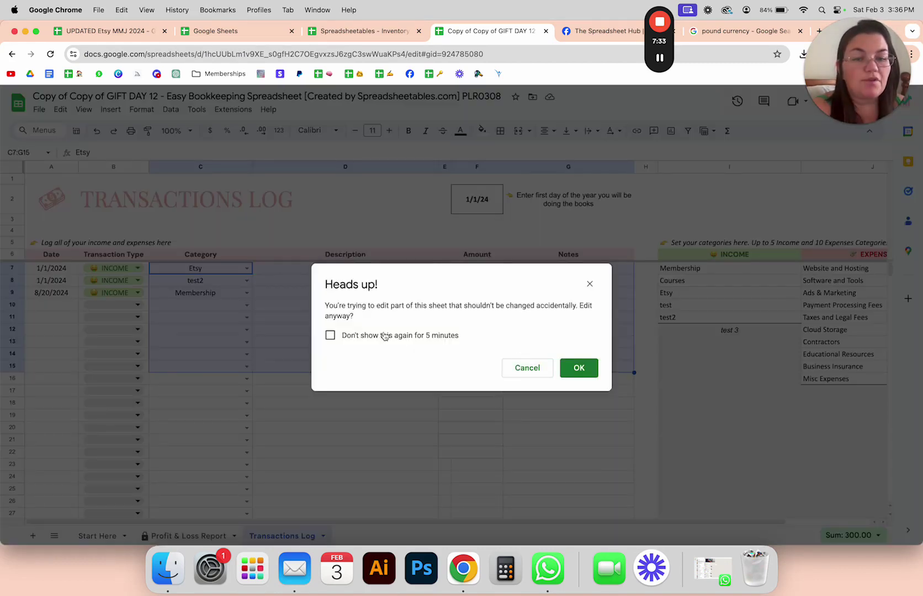
left_click(527, 370)
Clear the categories and descriptions in C7:D11 and the amounts in F7:F14, skipping the protected symbol column
left_click(486, 275)
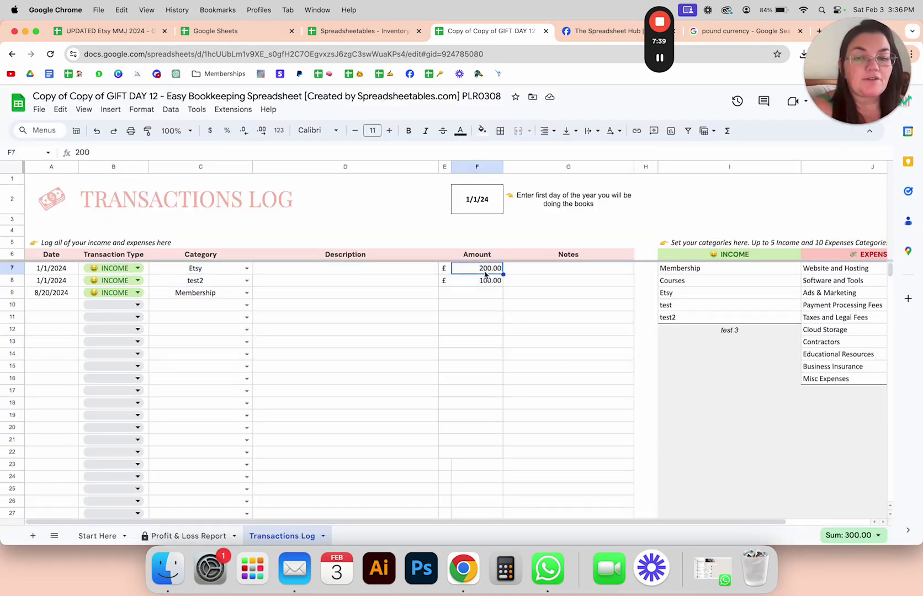
left_click_drag(197, 274, 278, 319)
key("Delete")
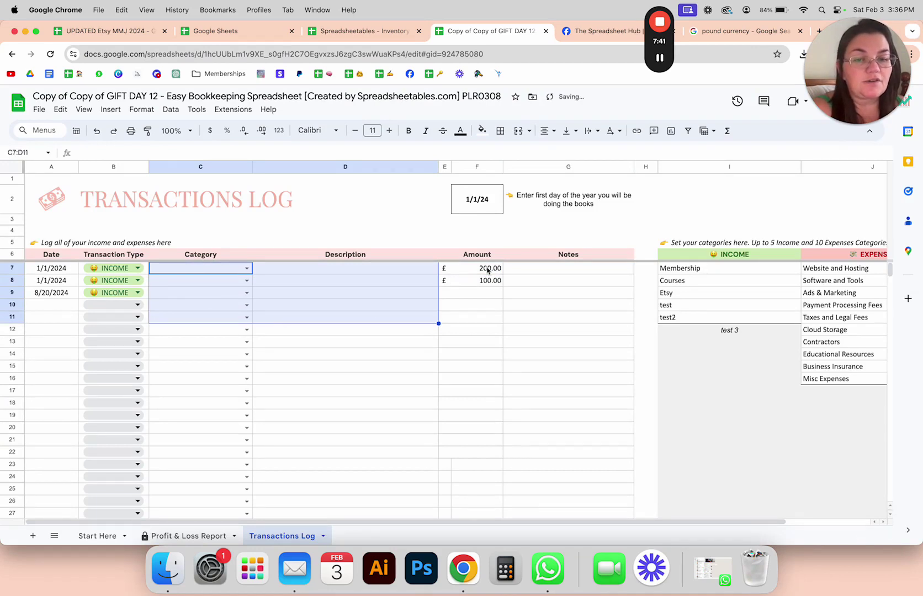
left_click_drag(488, 268, 487, 360)
key("Delete")
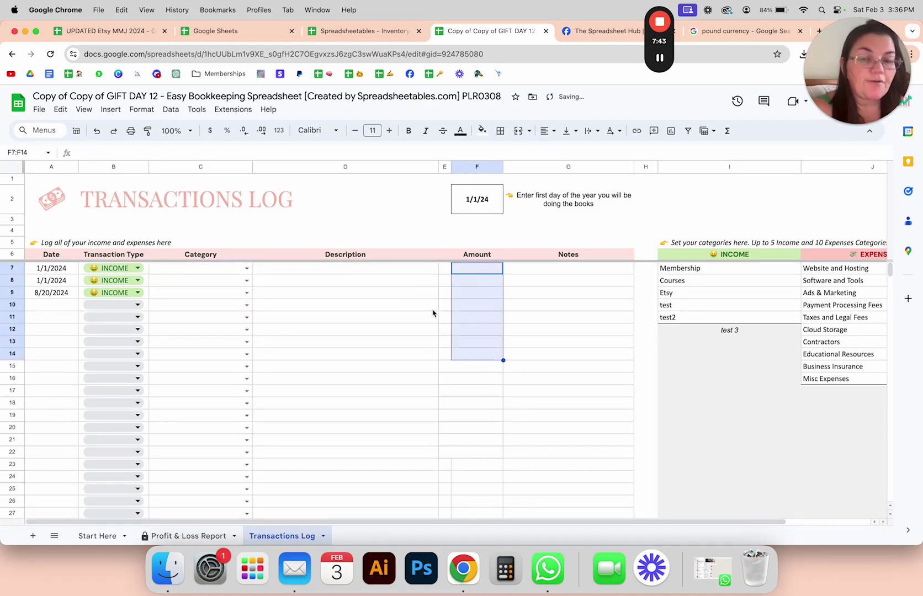
Undo both deletions to restore the amounts and the categories
left_click(363, 298)
key("super+z")
key("super+z")
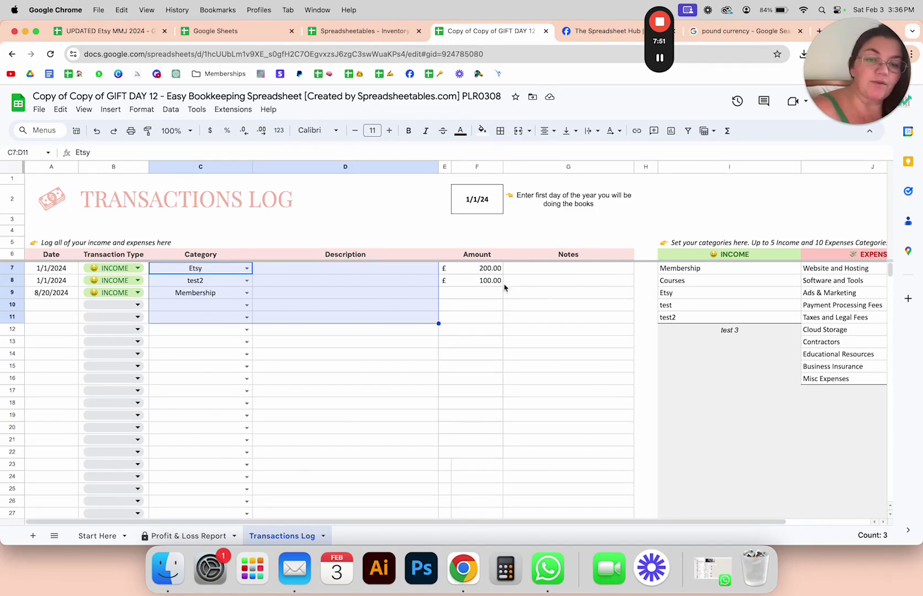
left_click(473, 270)
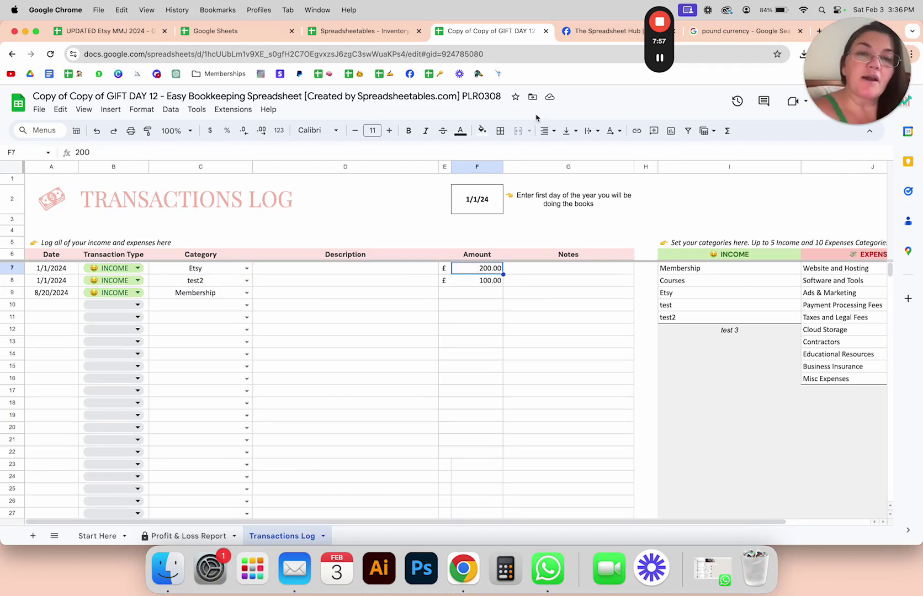
On the Profit & Loss Report, open the total income and expenses column chart for editing and examine its data range
left_click(208, 532)
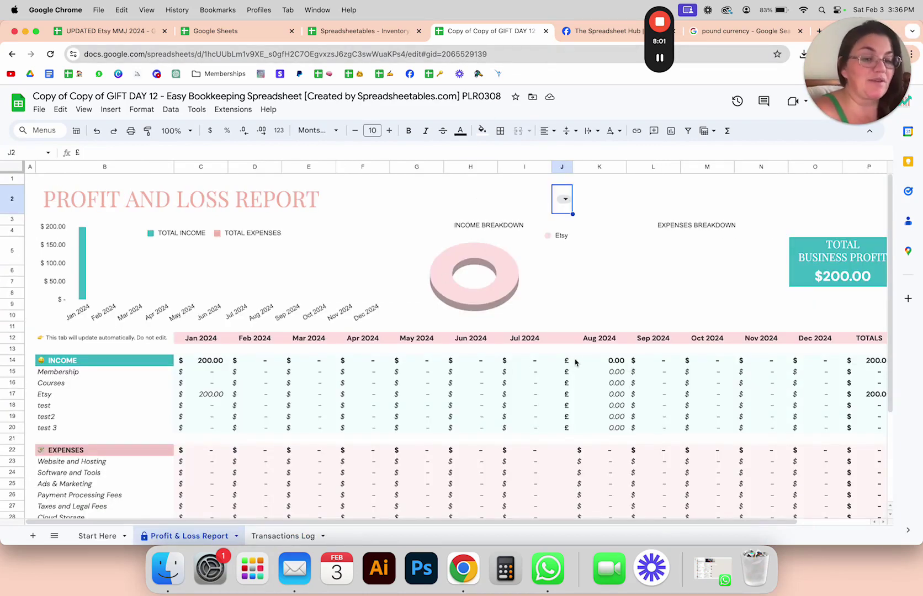
left_click(39, 277)
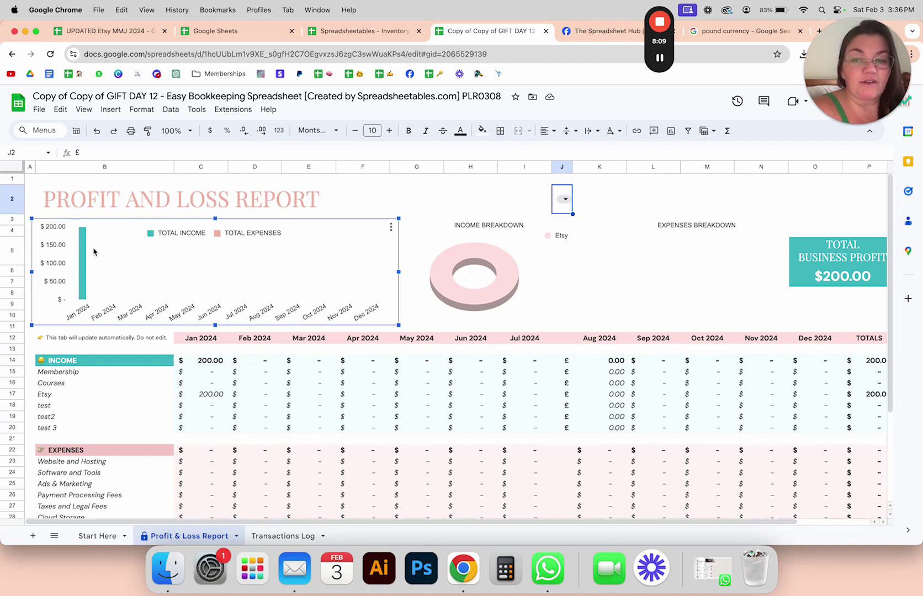
left_click(390, 228)
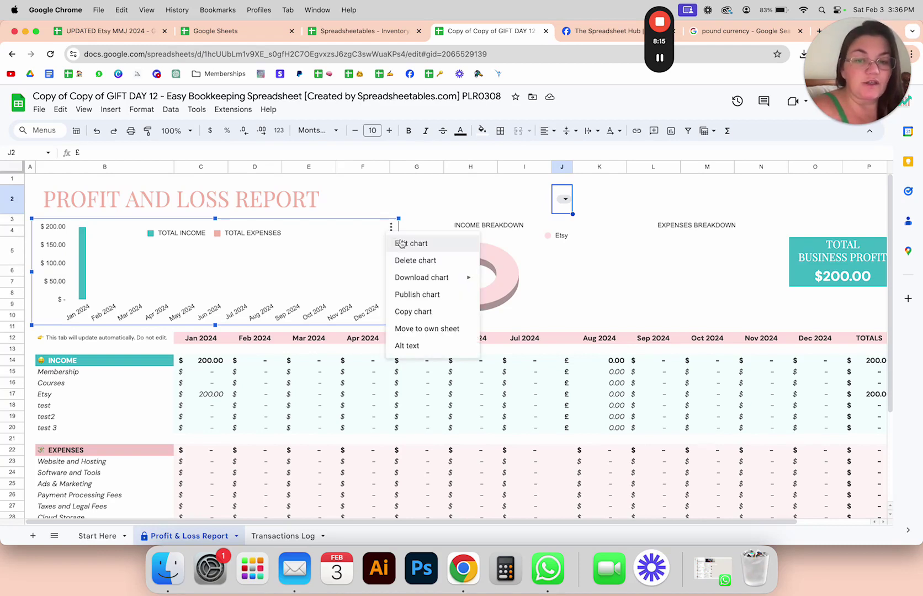
left_click(400, 244)
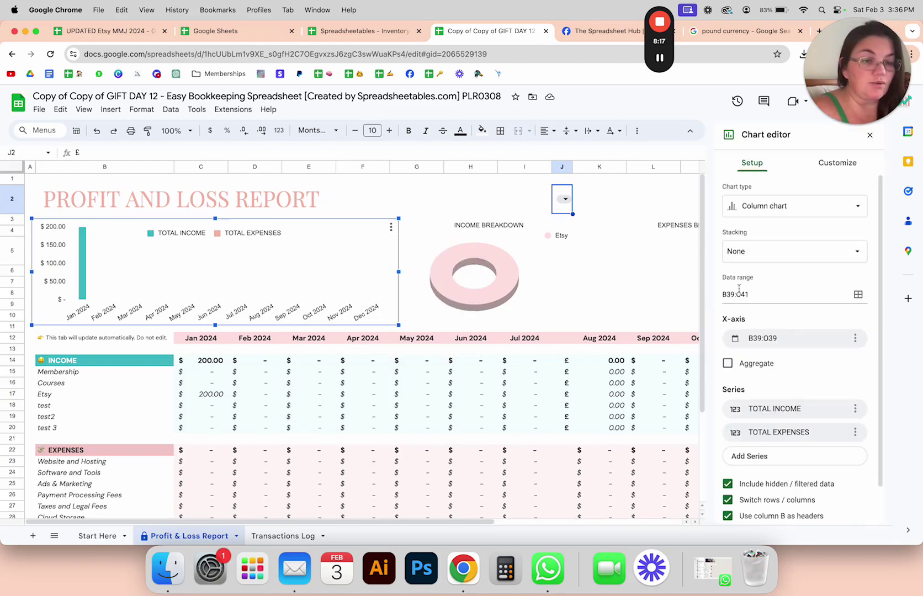
left_click_drag(748, 294, 719, 297)
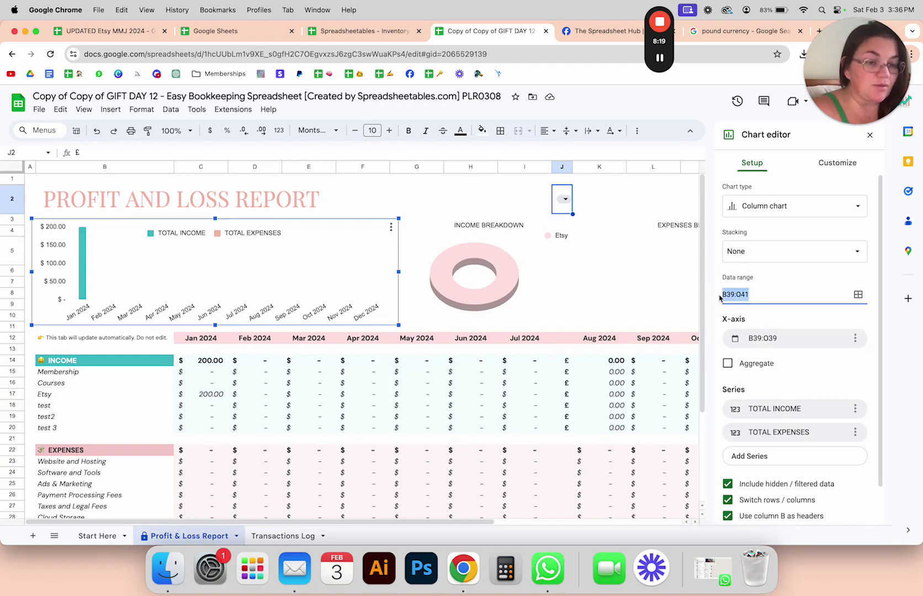
left_click(620, 296)
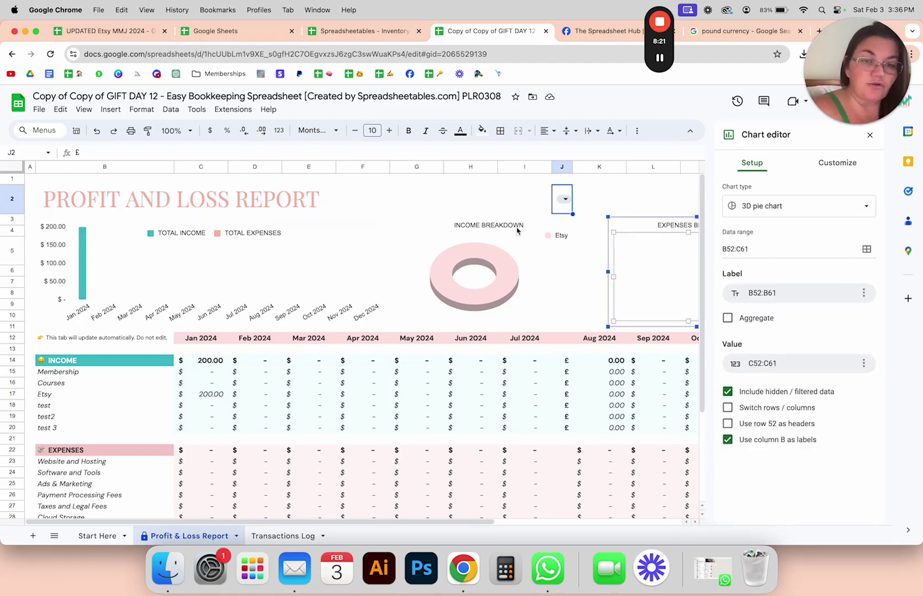
Go to B37:O37 on the Profit & Loss Report and unhide the chart-data rows beneath row 37, accepting the protection warning
left_click(10, 154)
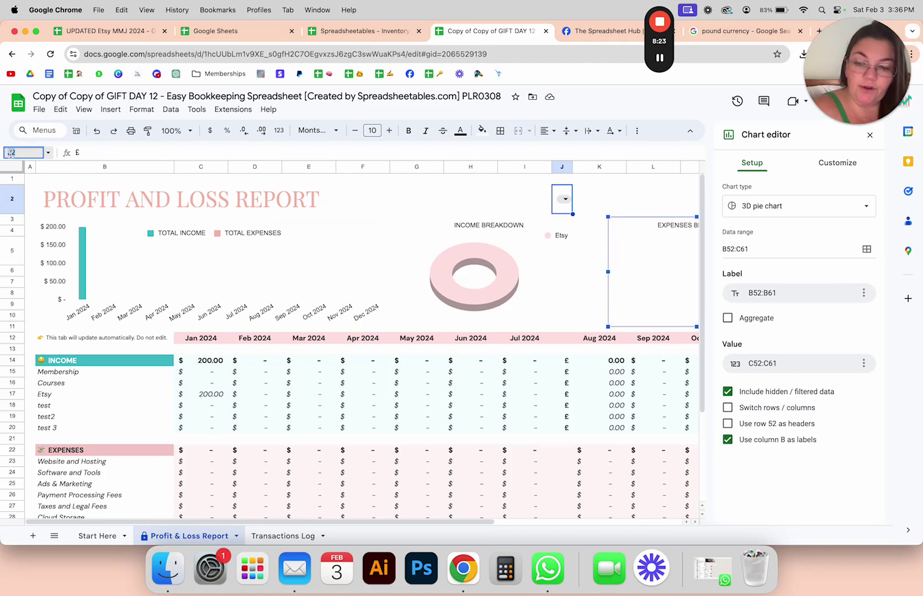
type("B37:O37")
key("Return")
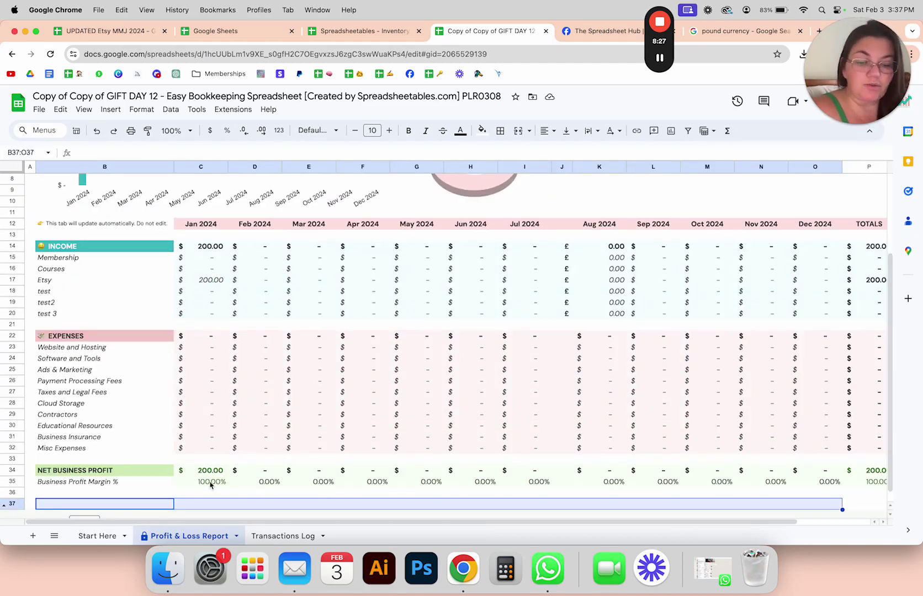
left_click(5, 504)
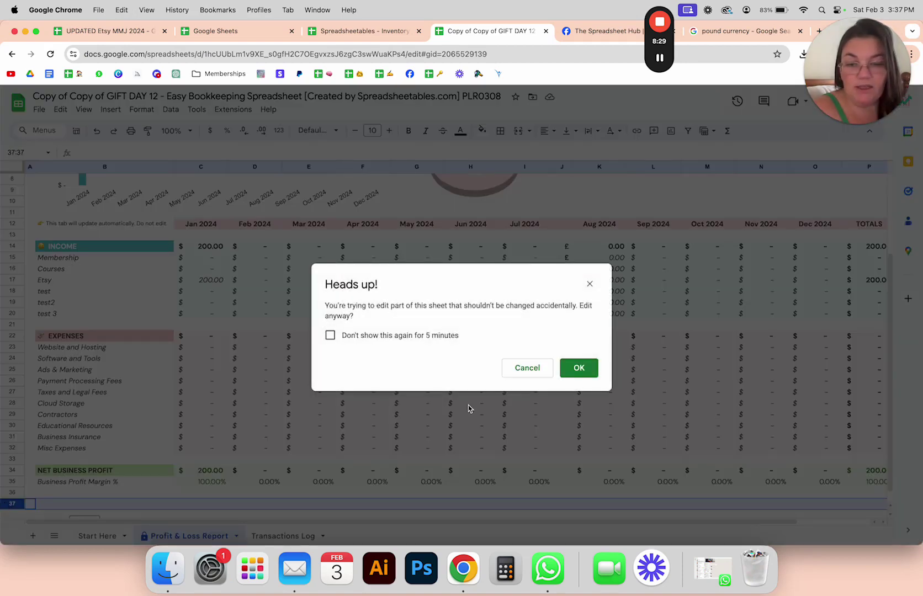
left_click(578, 367)
left_click(205, 403)
scroll(205, 404, "down", 3)
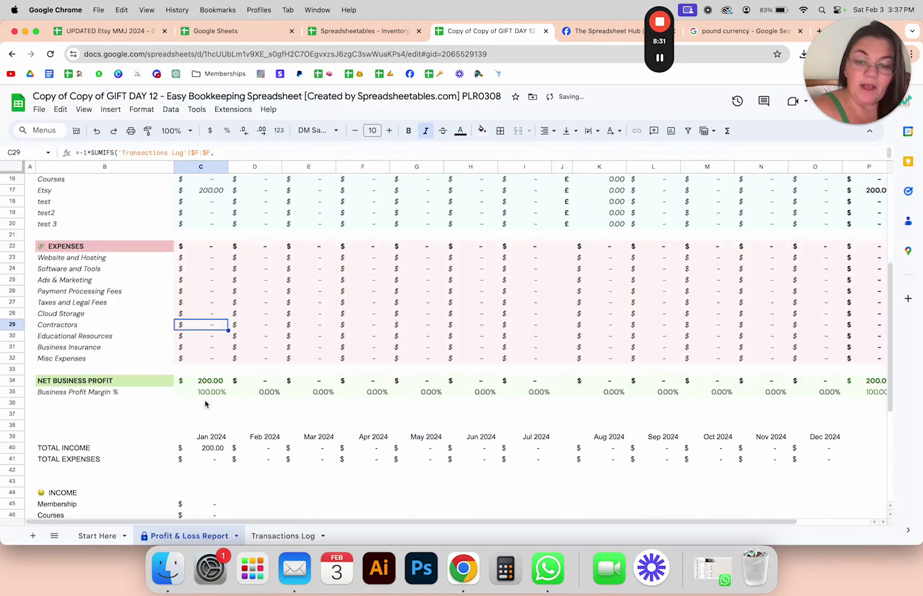
scroll(205, 404, "down", 5)
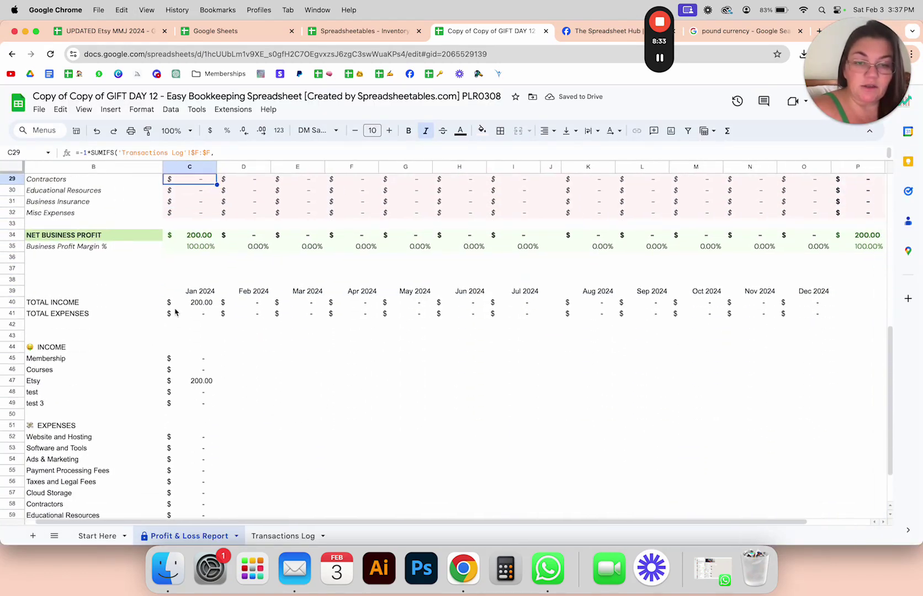
Examine the chart source rows for total income and expenses, including symbol column cells J40:J41 and the August formula in K40
left_click(553, 179)
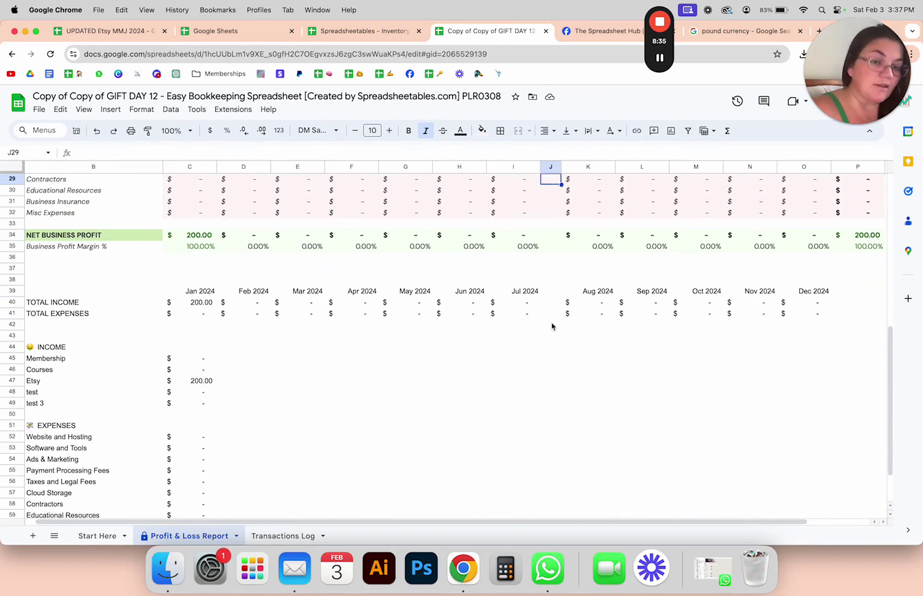
left_click(553, 305)
left_click(574, 305)
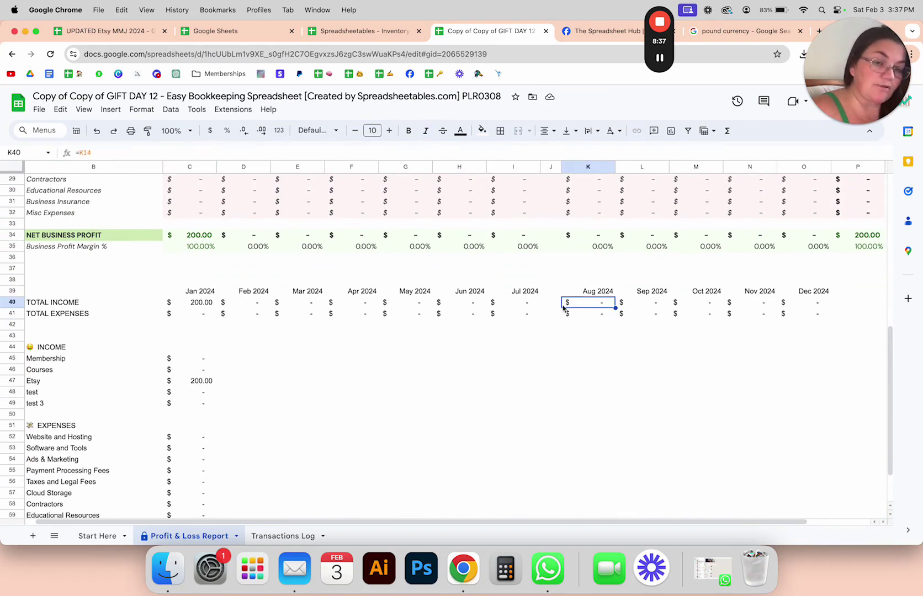
left_click_drag(555, 307, 556, 310)
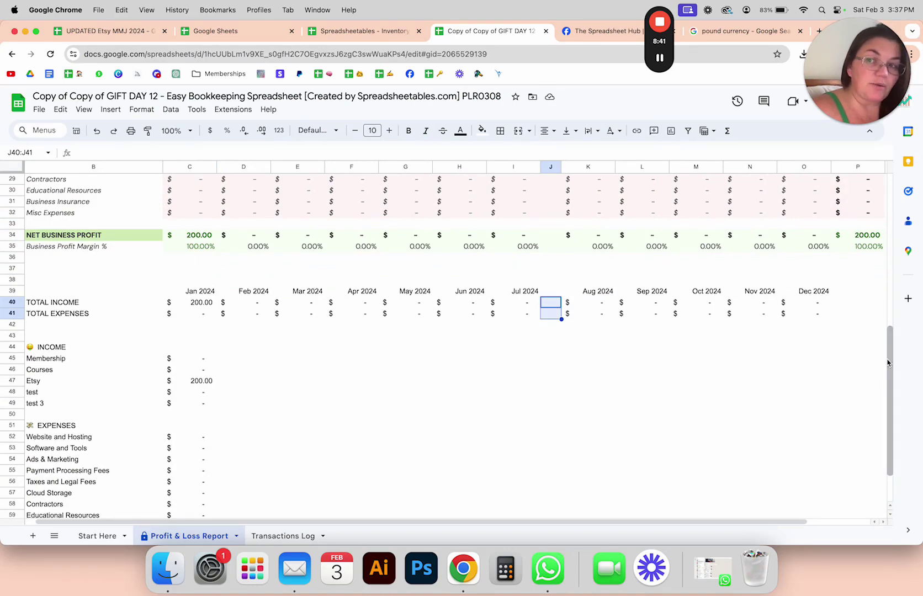
left_click_drag(888, 363, 895, 193)
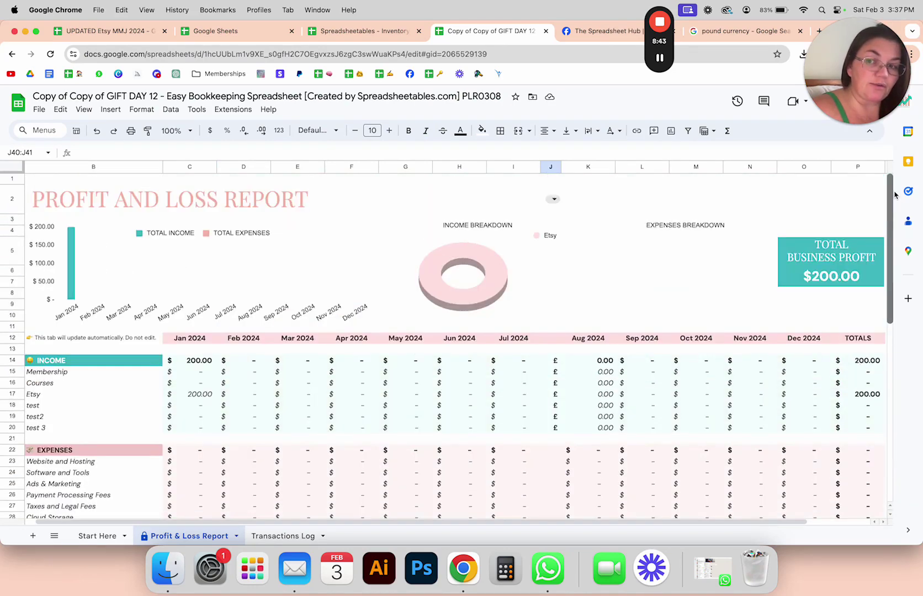
left_click_drag(902, 234, 906, 314)
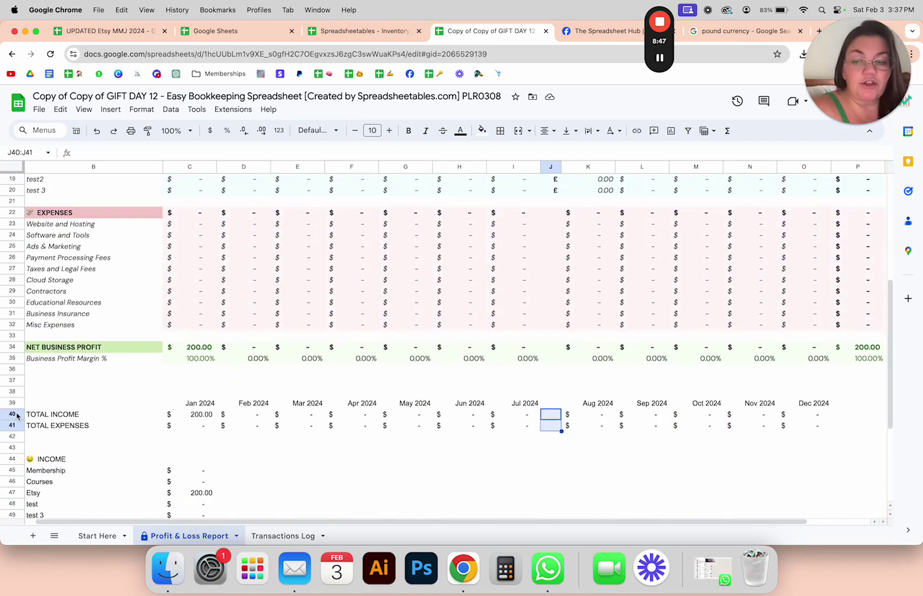
Apply the plain Number format to chart-data rows 40 to 61, accepting the protection warning
left_click_drag(17, 415, 64, 472)
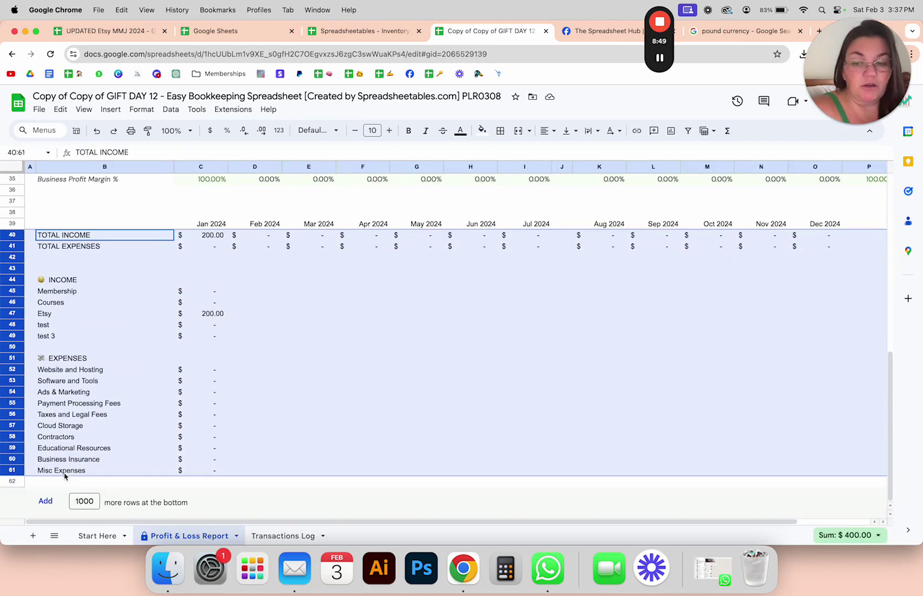
left_click(141, 109)
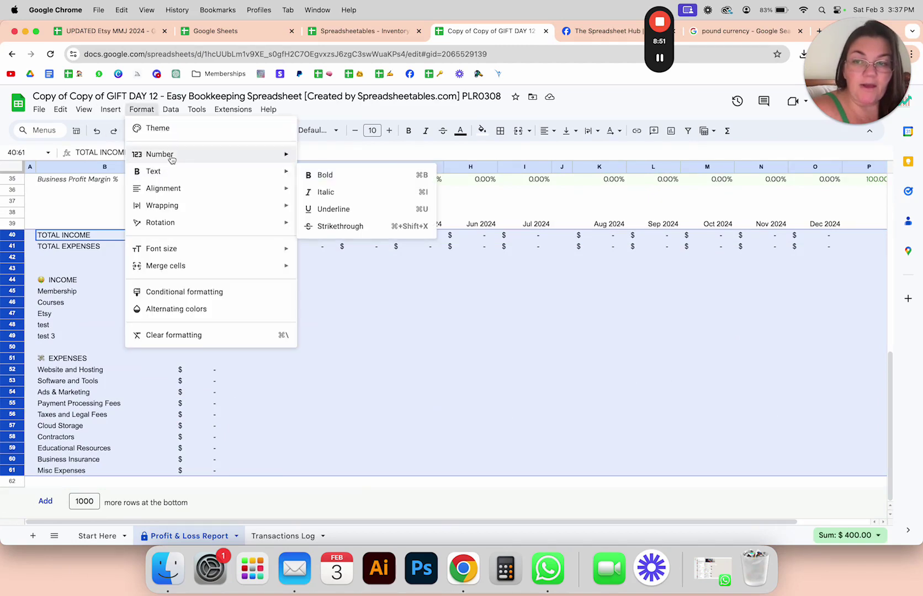
mouse_move(171, 160)
left_click(347, 200)
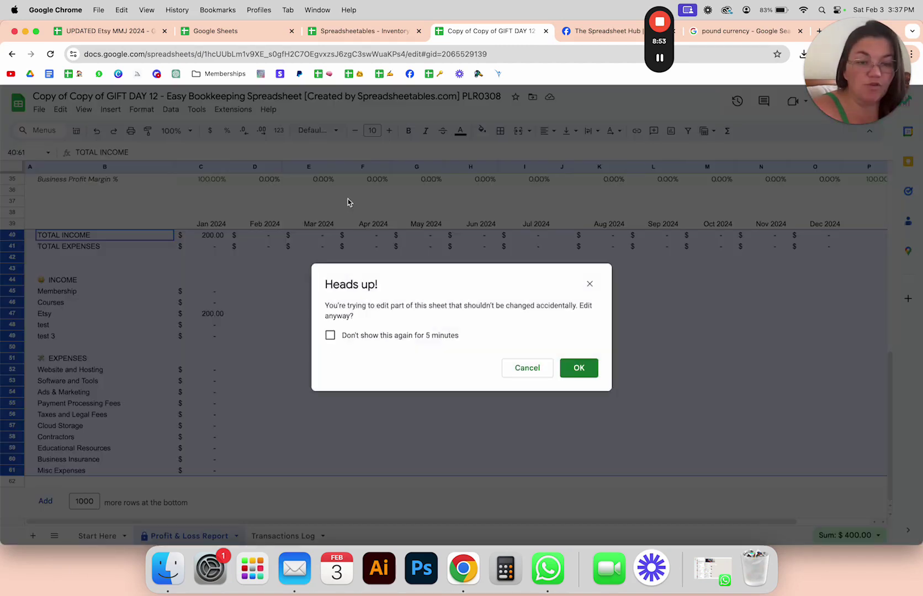
left_click(578, 369)
left_click_drag(888, 437, 889, 150)
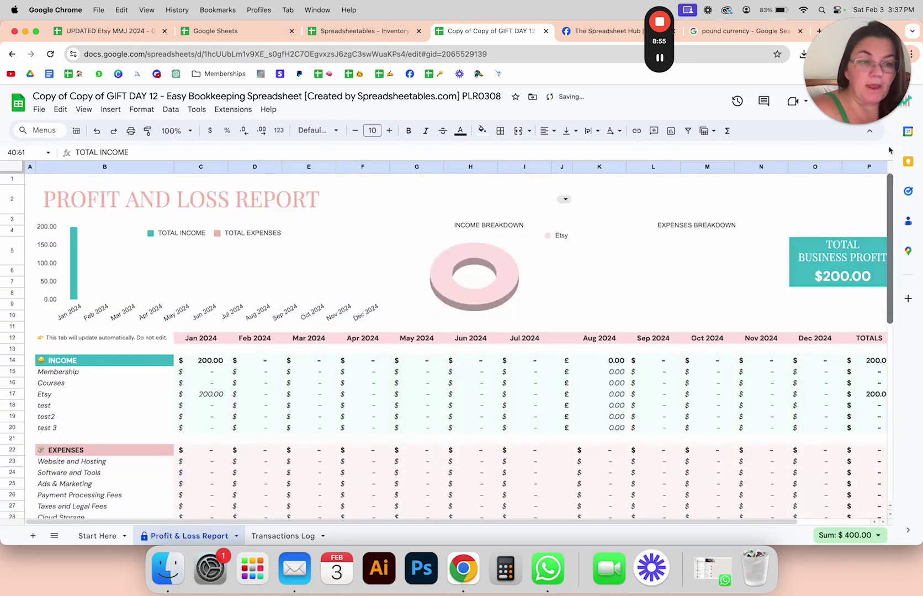
Compare the column chart's axis labels with the August Etsy symbol and amount cells, J17 and K17
left_click(59, 257)
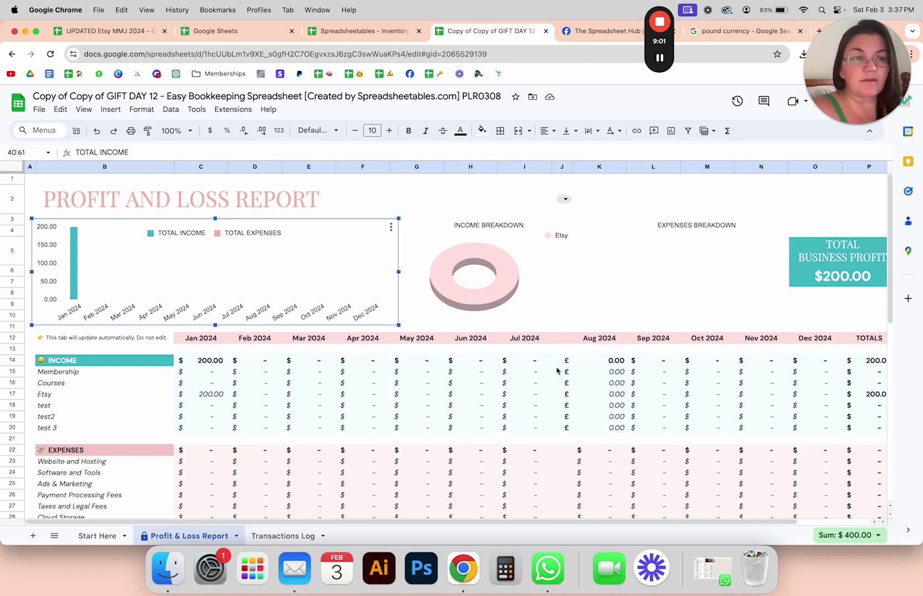
left_click(552, 396)
left_click(575, 393)
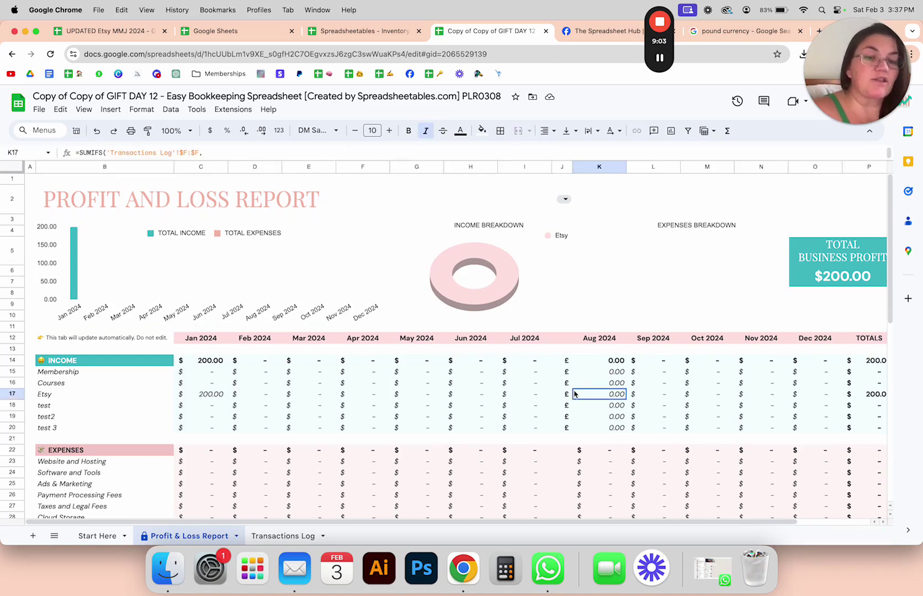
left_click(567, 395)
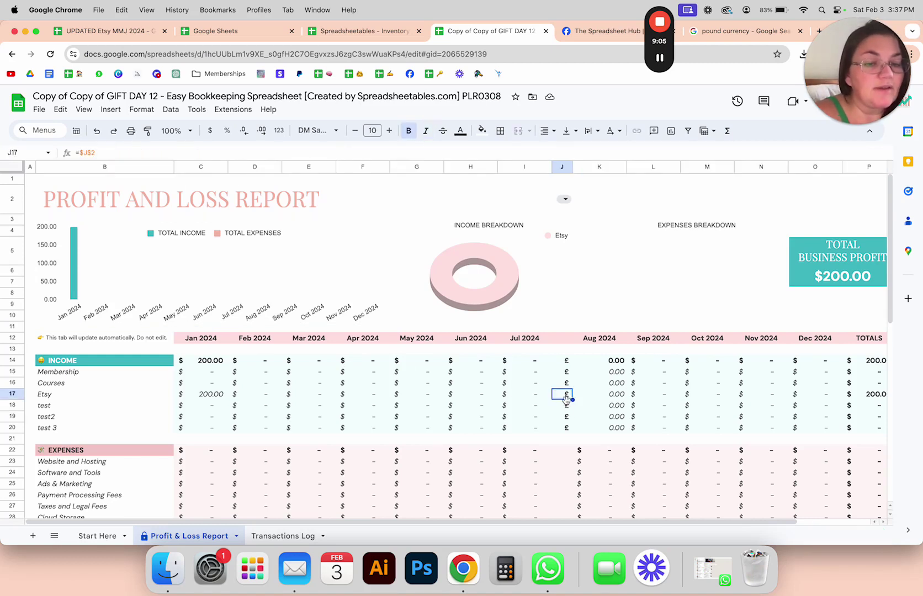
left_click(599, 400)
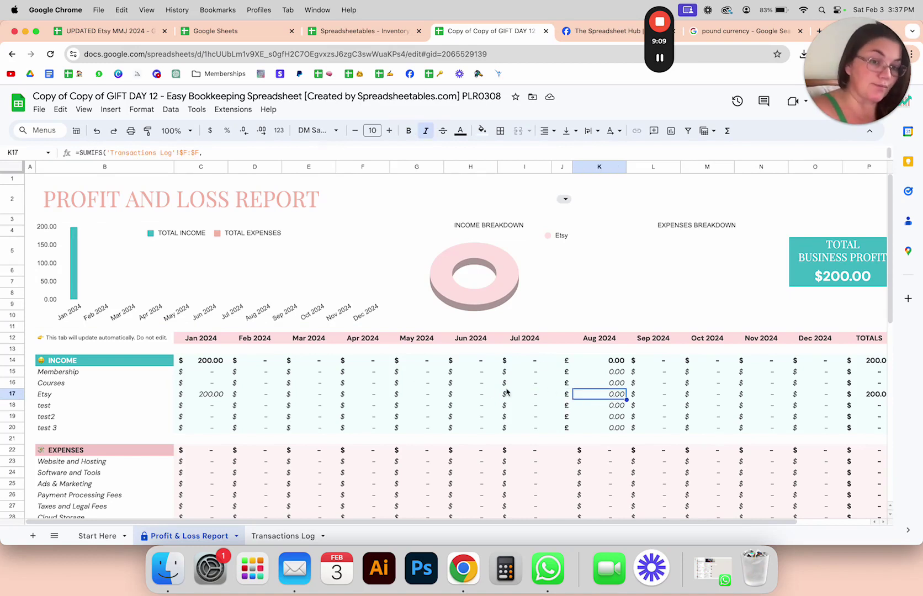
left_click(136, 266)
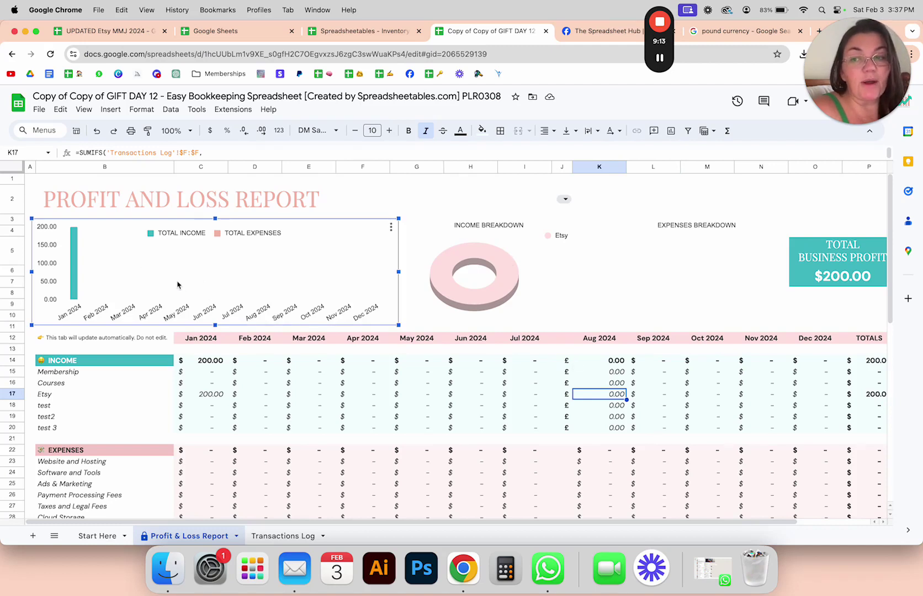
left_click(40, 111)
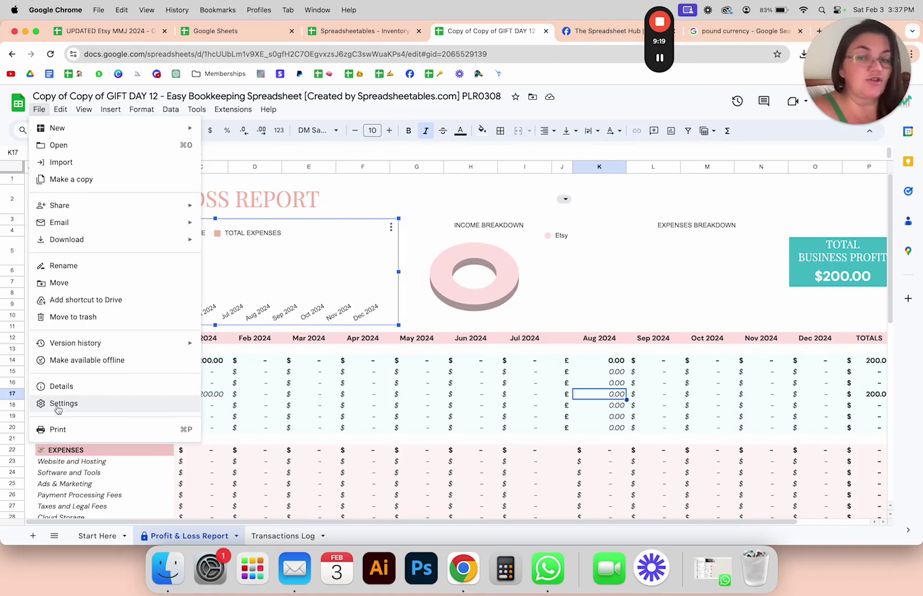
left_click(475, 395)
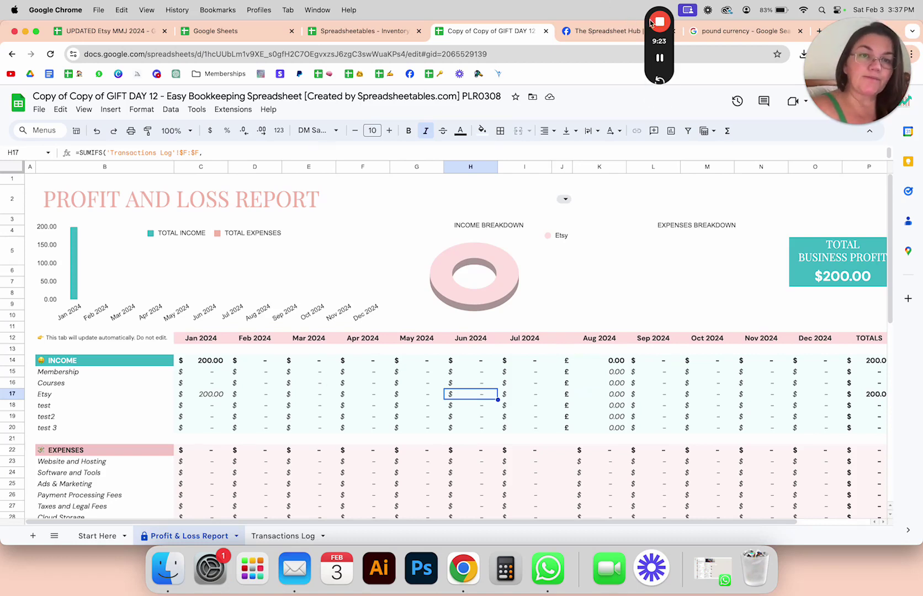
mouse_move(656, 24)
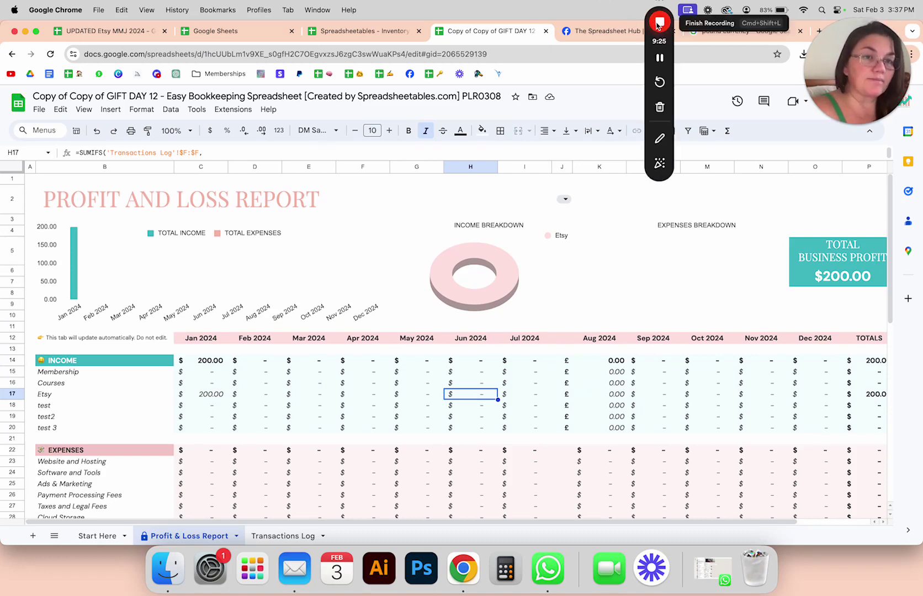